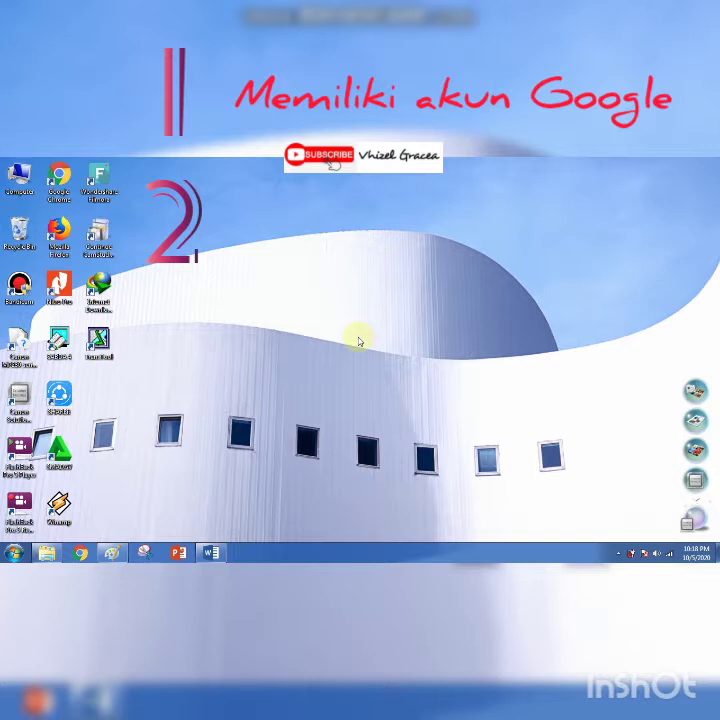
Look over the "Soal Latihan 1 - Matematika" question document in Word and return to the desktop.
left_click(211, 552)
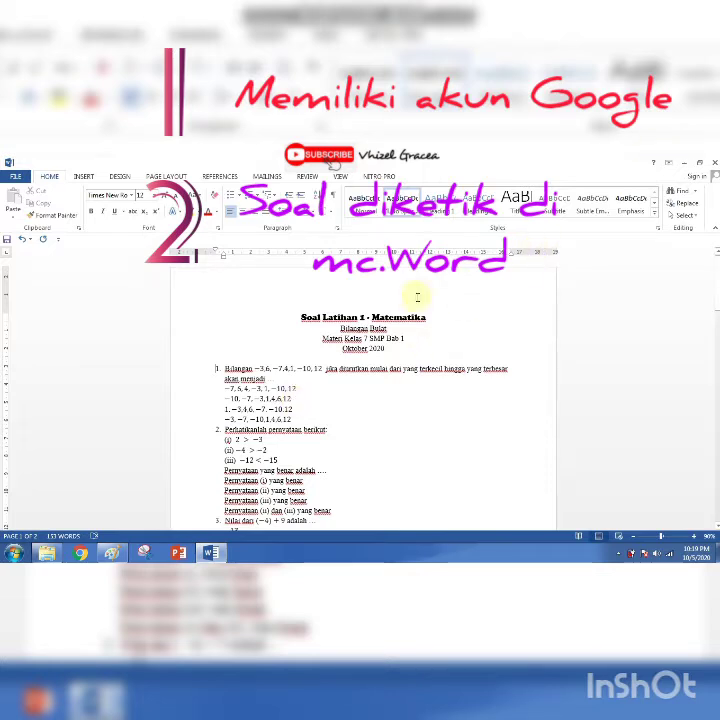
left_click(685, 163)
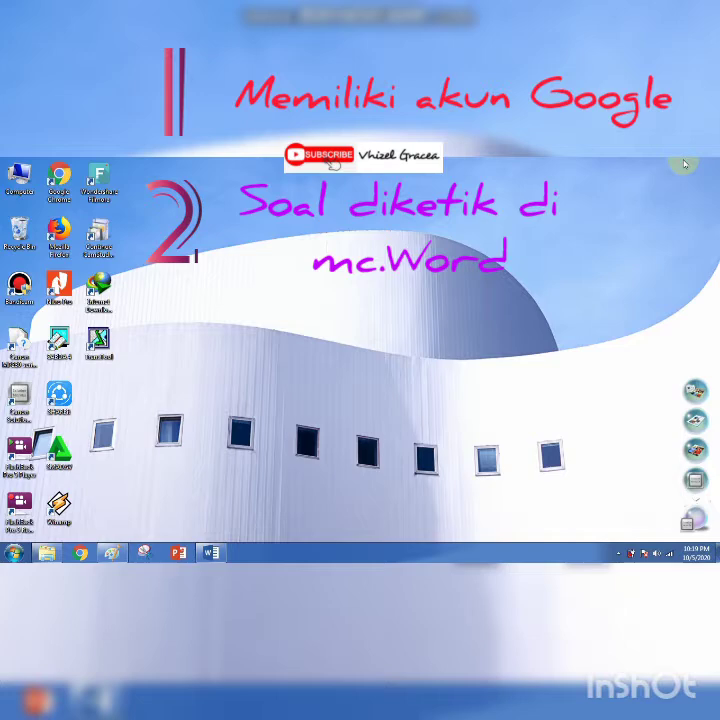
left_click(213, 552)
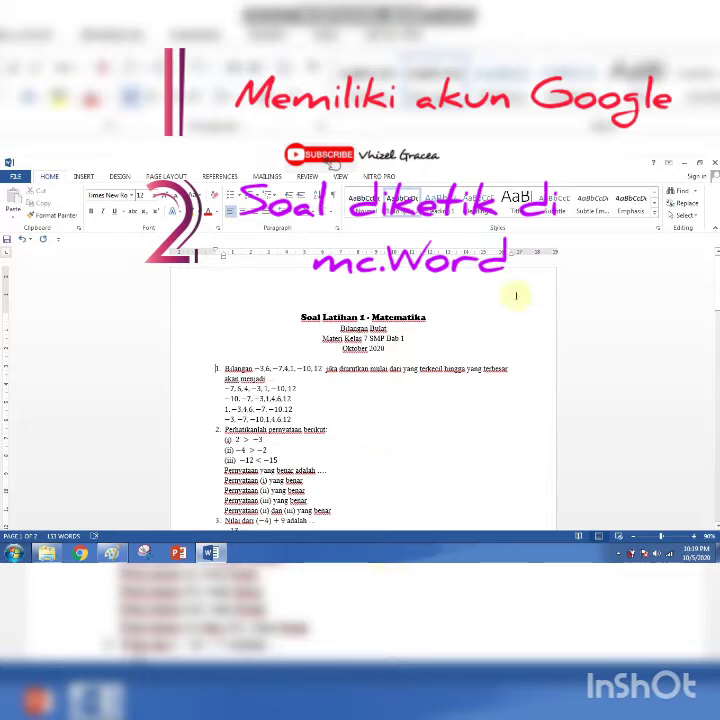
left_click(684, 164)
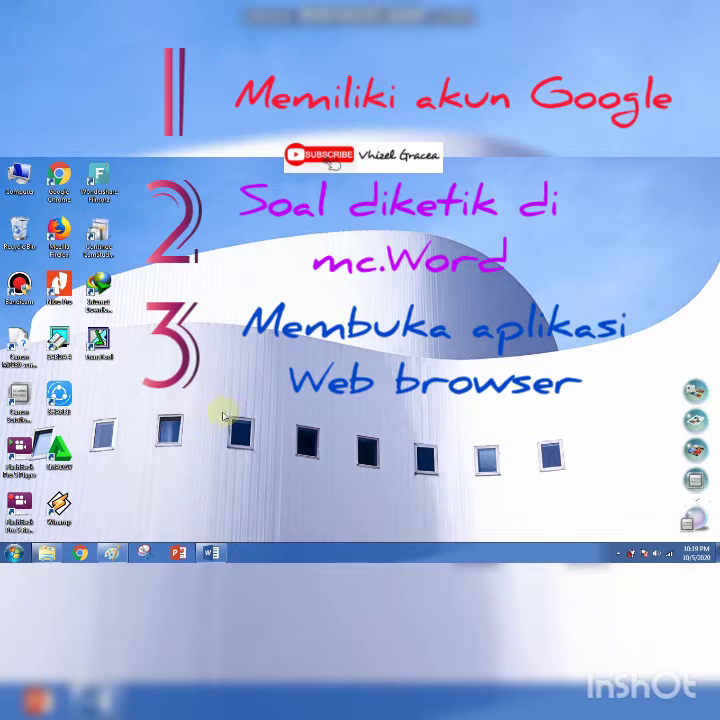
Switch to Google Chrome and go to drive.google.com.
left_click(79, 553)
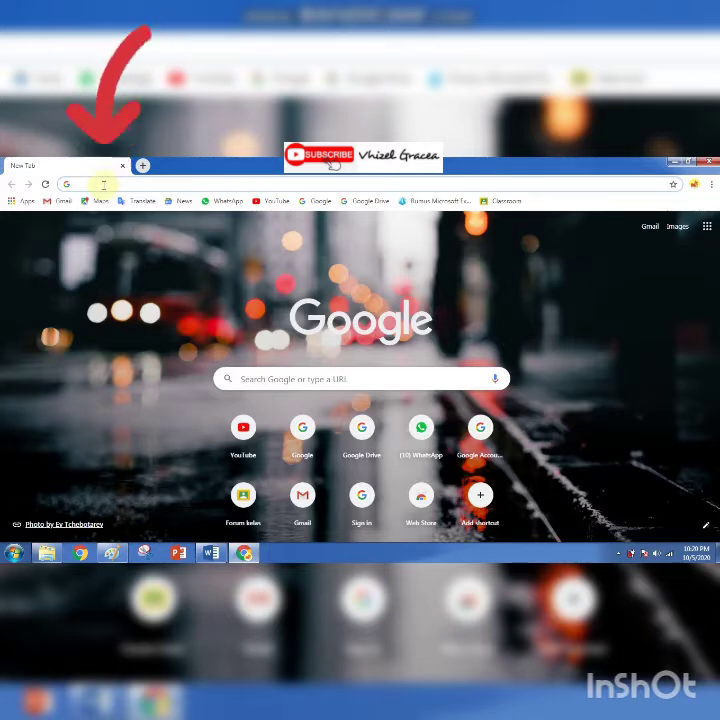
type("drive")
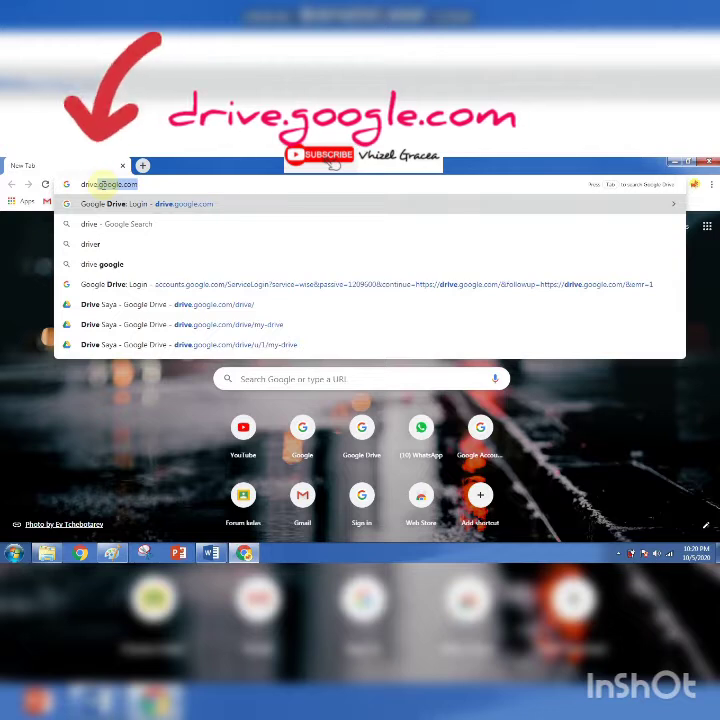
type(".")
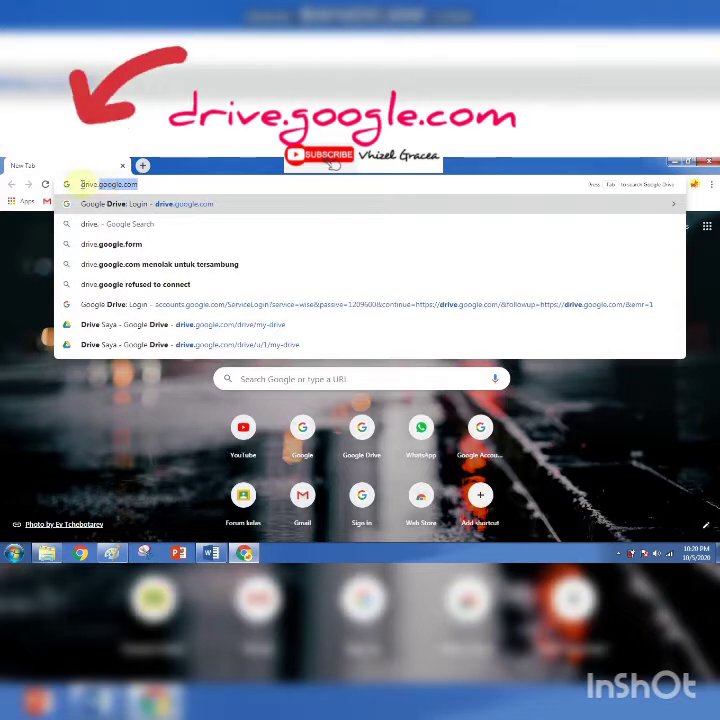
type("google.com")
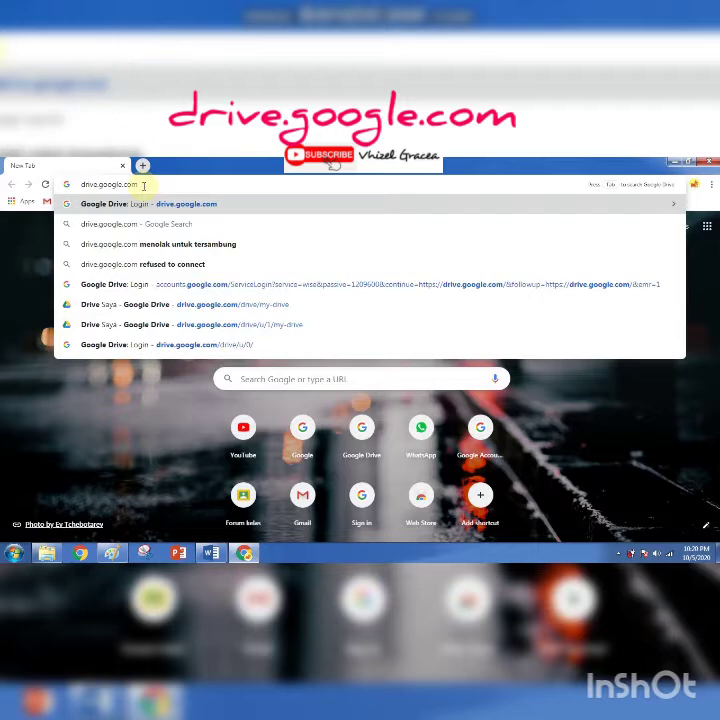
key("Return")
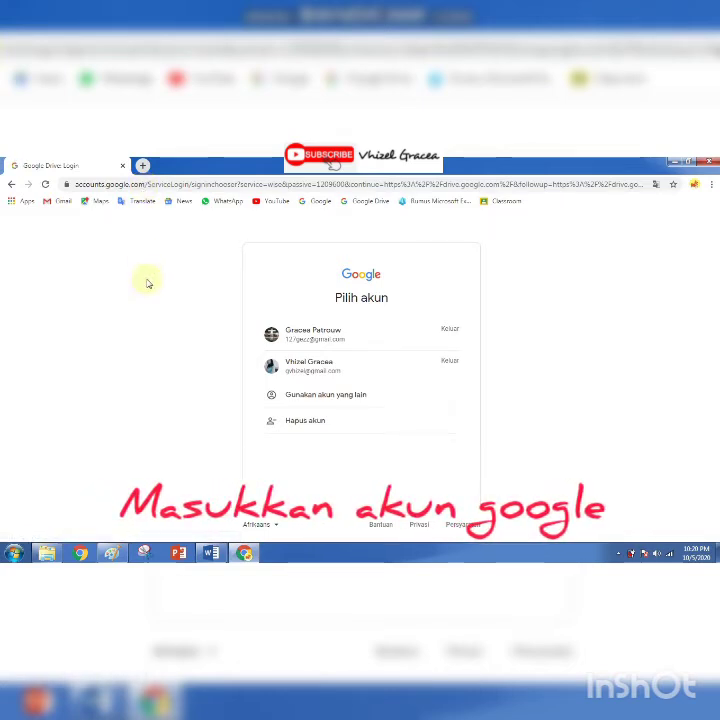
Sign in to Google Drive with the first listed account by entering the account password.
left_click(315, 341)
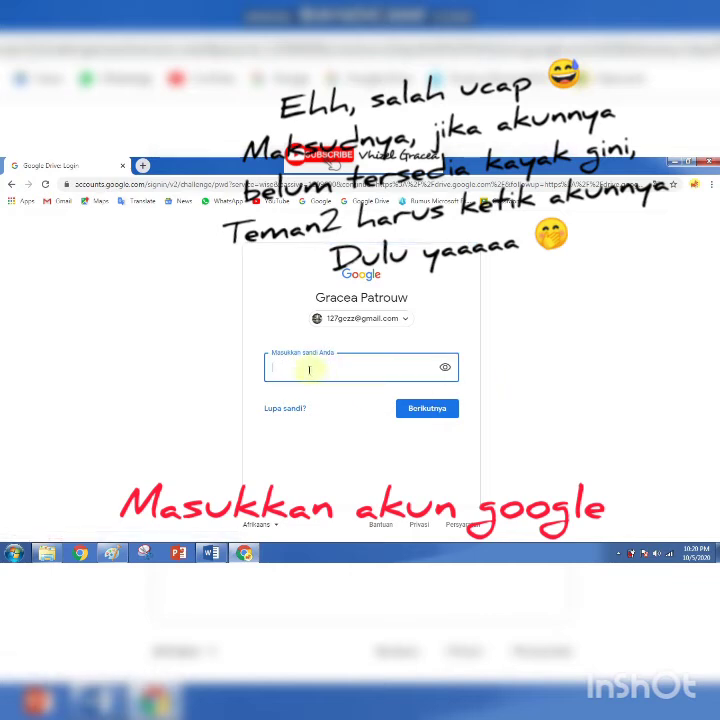
type("*")
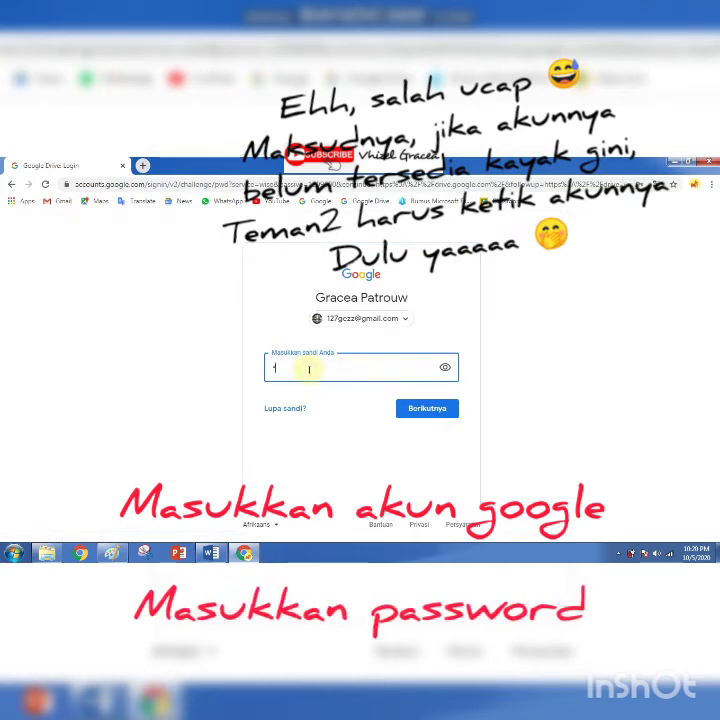
type("************")
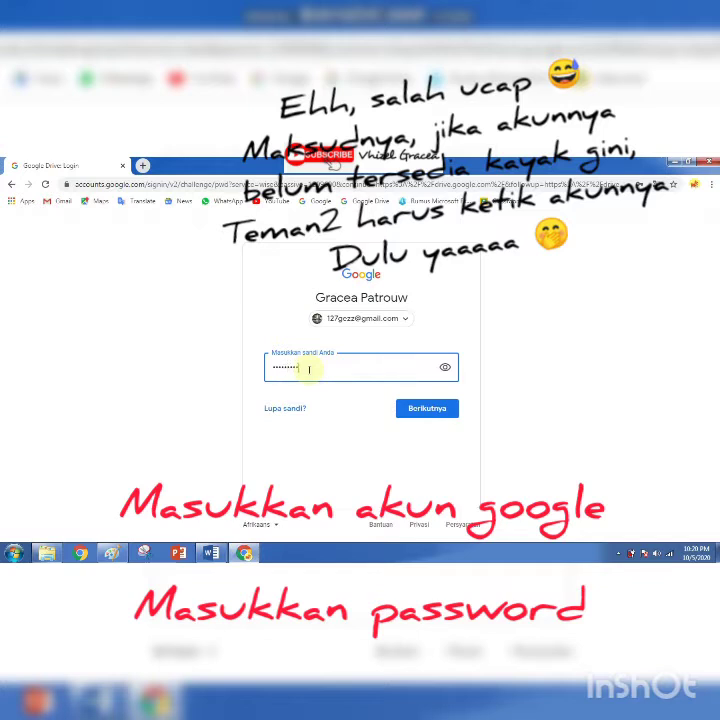
left_click(417, 408)
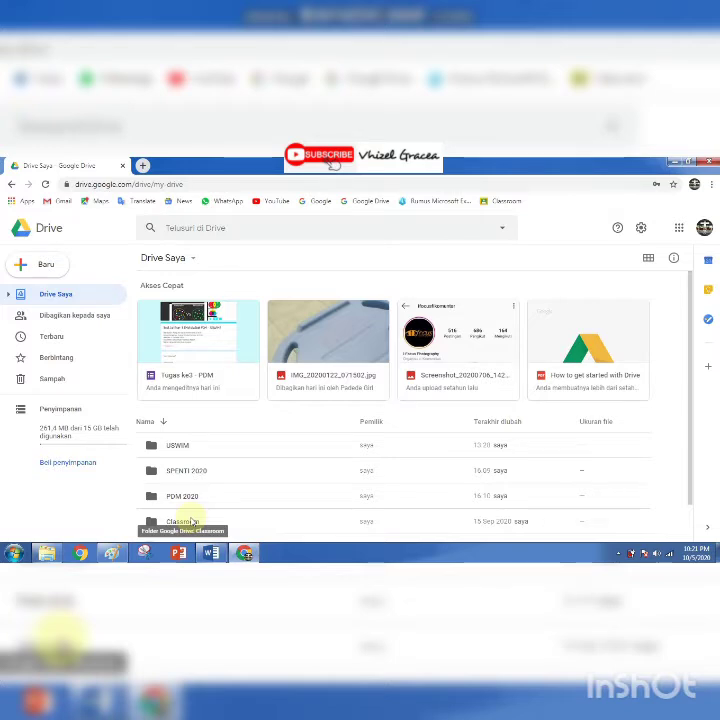
Create a new blank Google Form (Google Formulir) in Drive Saya.
left_click(178, 258)
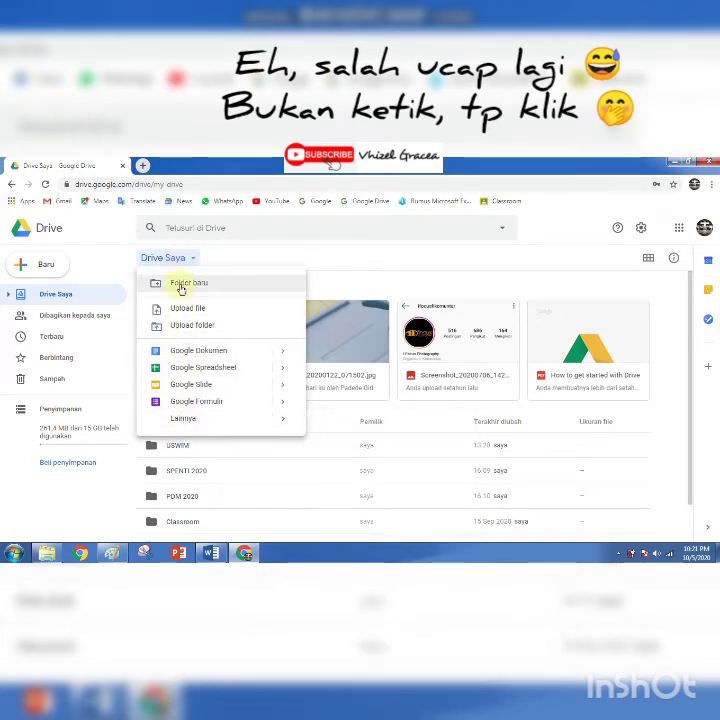
left_click(44, 267)
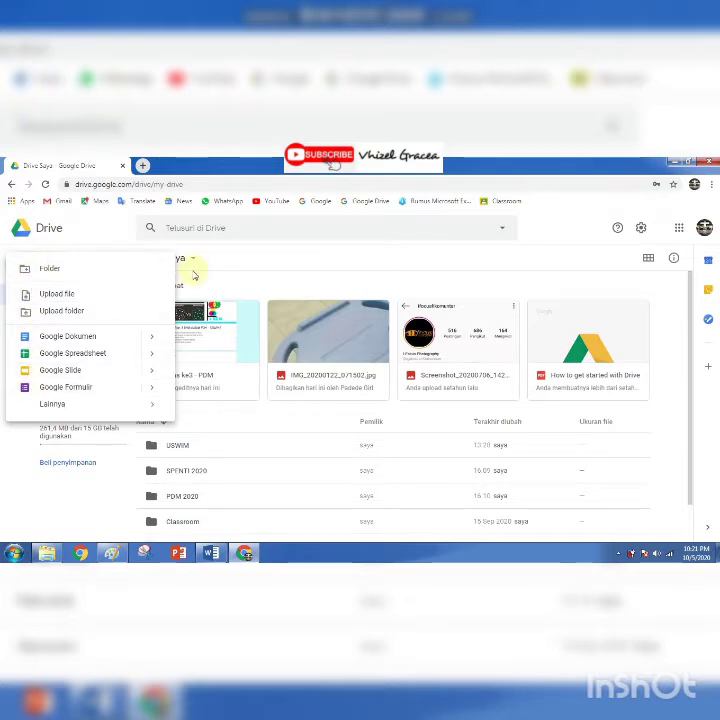
left_click(191, 263)
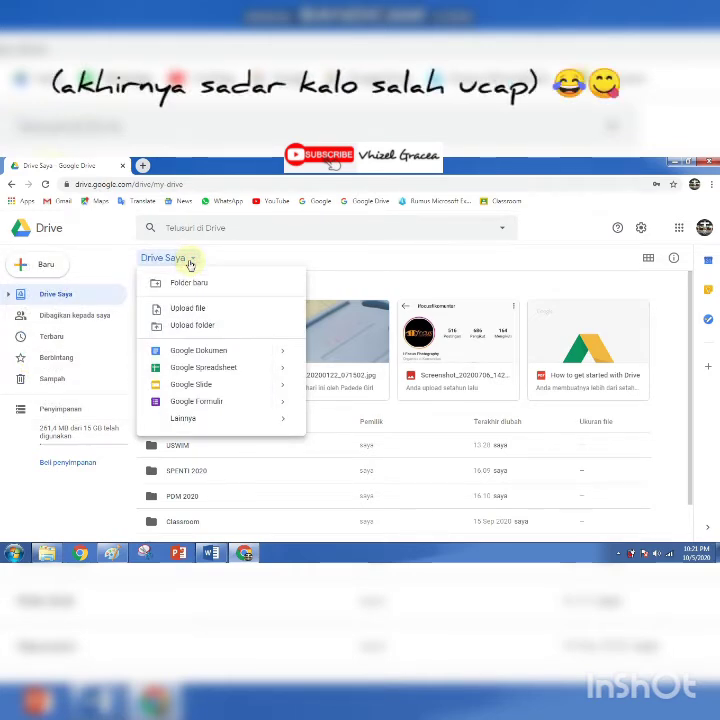
left_click(182, 402)
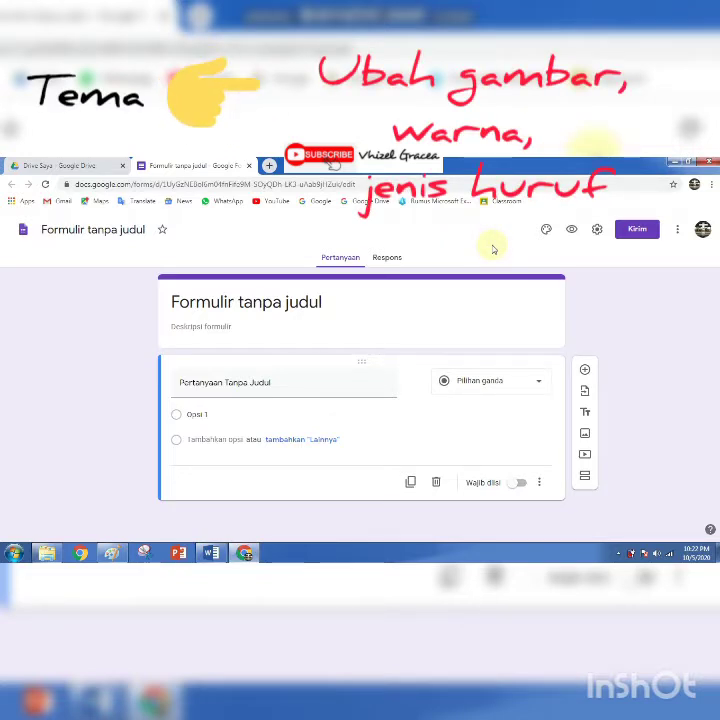
Open the form's theme options, try a few theme colours and set the theme colour to cyan.
left_click(545, 229)
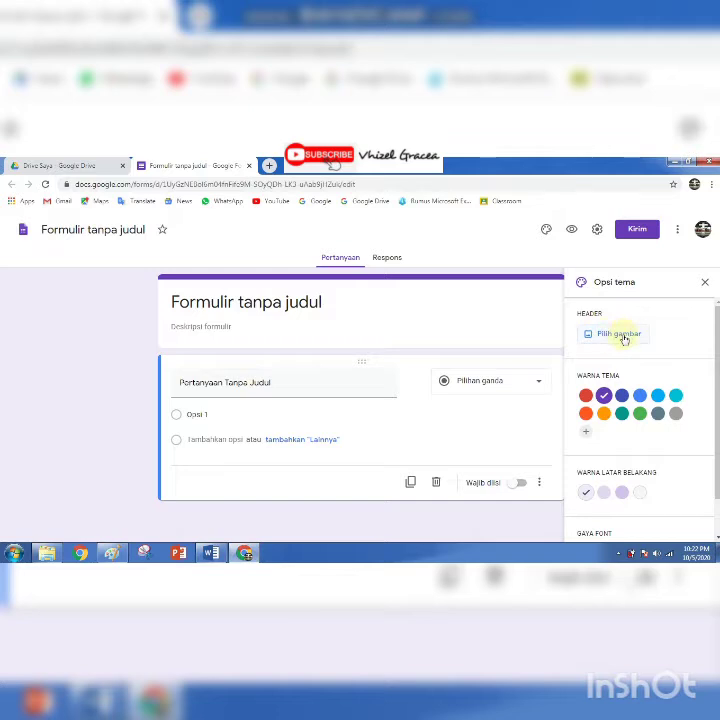
left_click(656, 397)
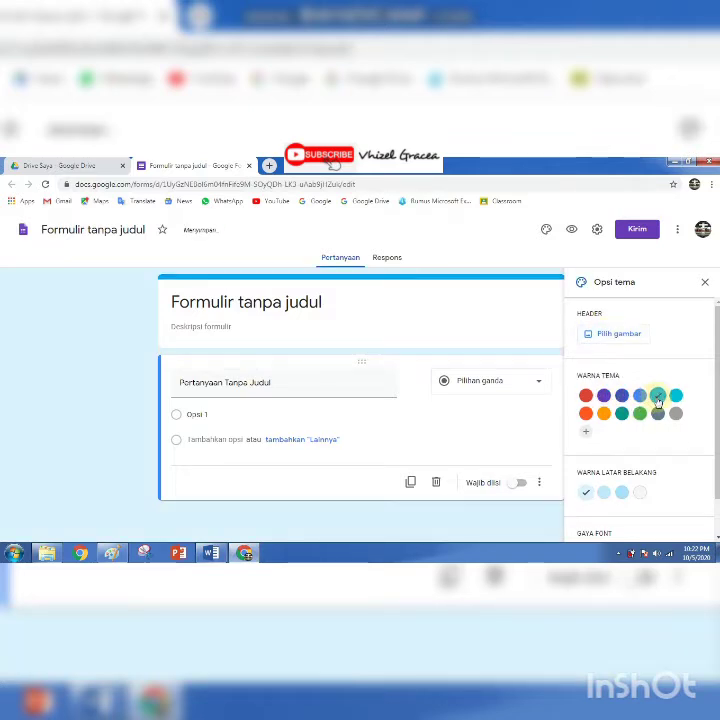
left_click(586, 413)
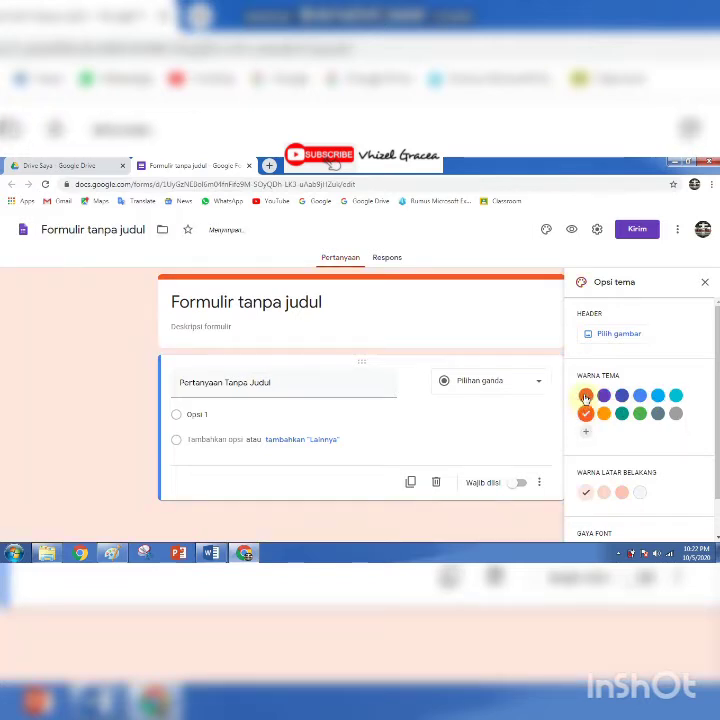
left_click(586, 397)
left_click(604, 414)
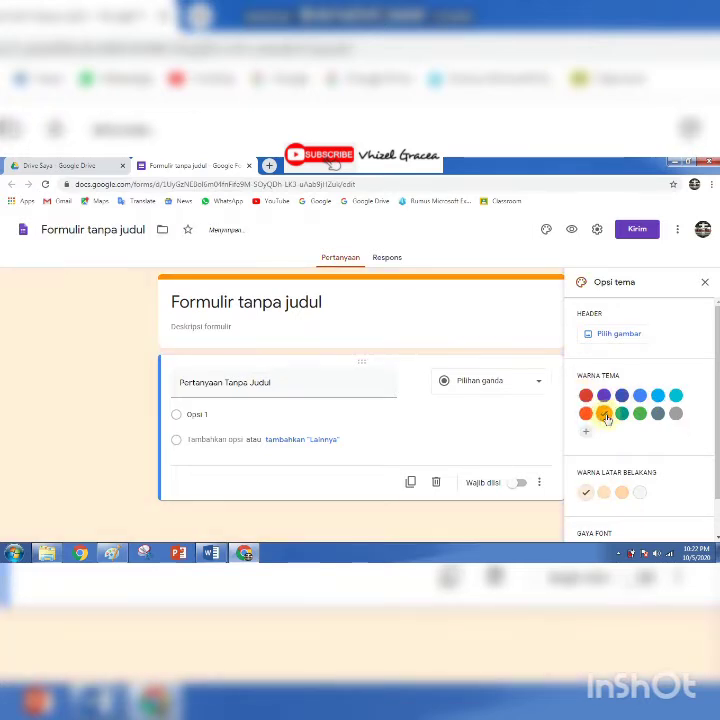
left_click(676, 396)
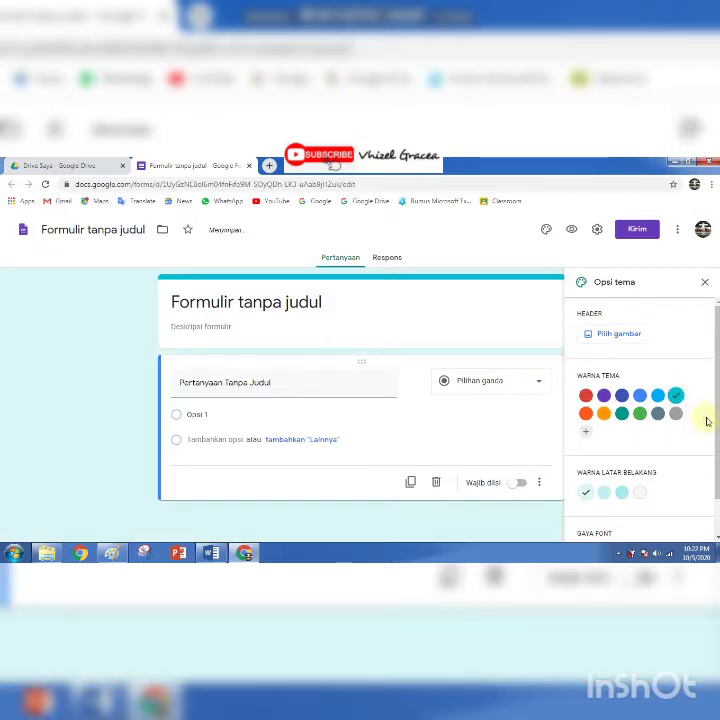
Set the form's font style to Lucu in the theme options.
scroll(706, 430, "down", 2)
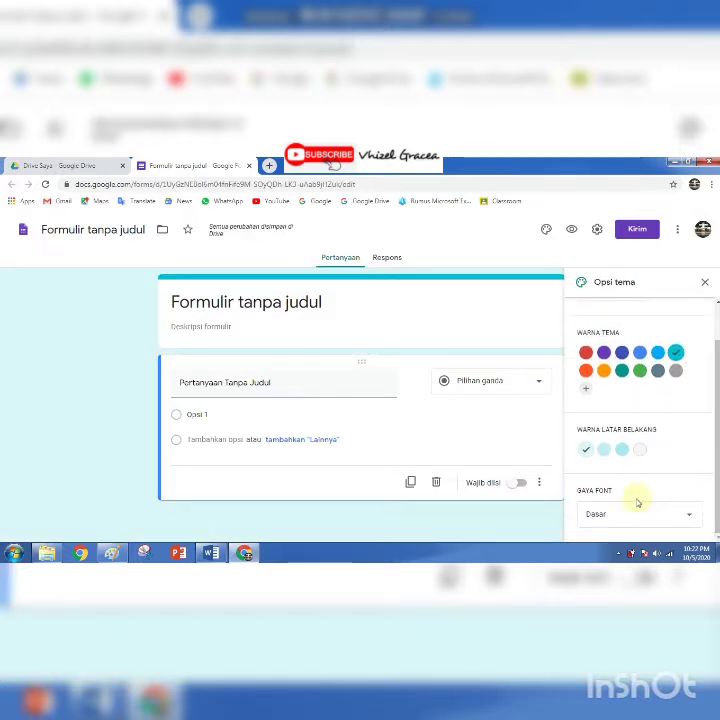
left_click(594, 490)
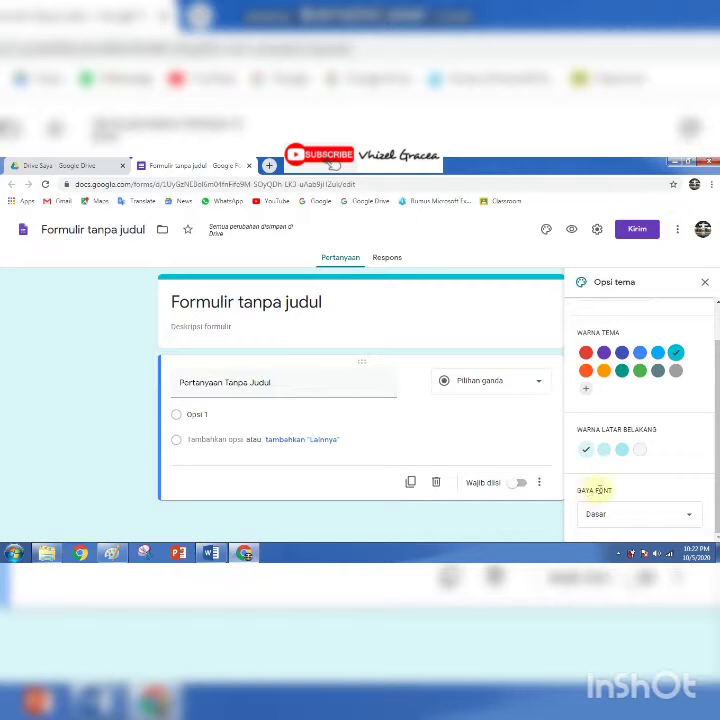
left_click(691, 517)
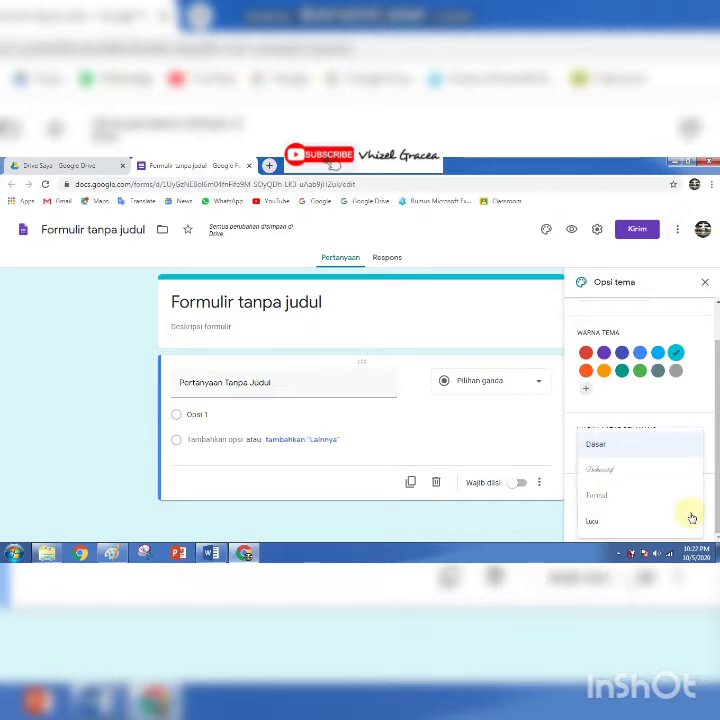
left_click(610, 447)
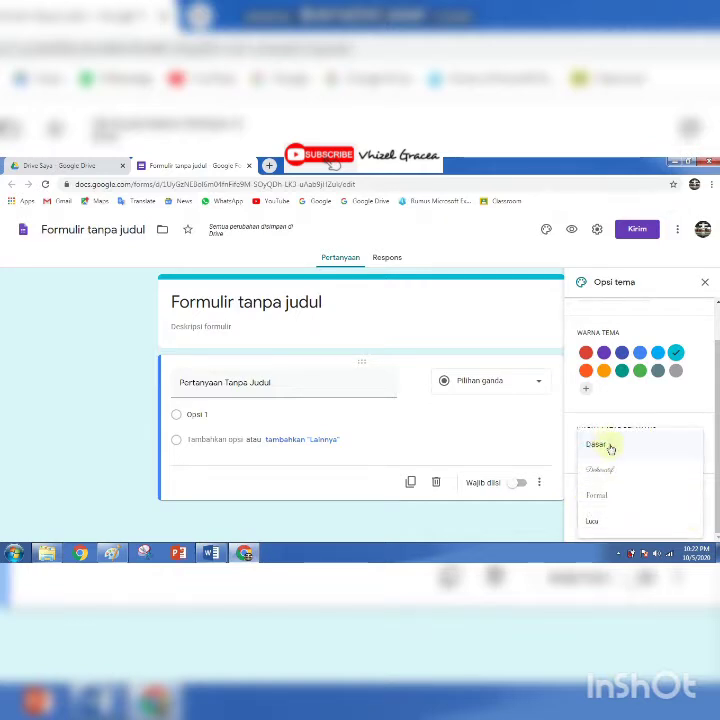
left_click(592, 521)
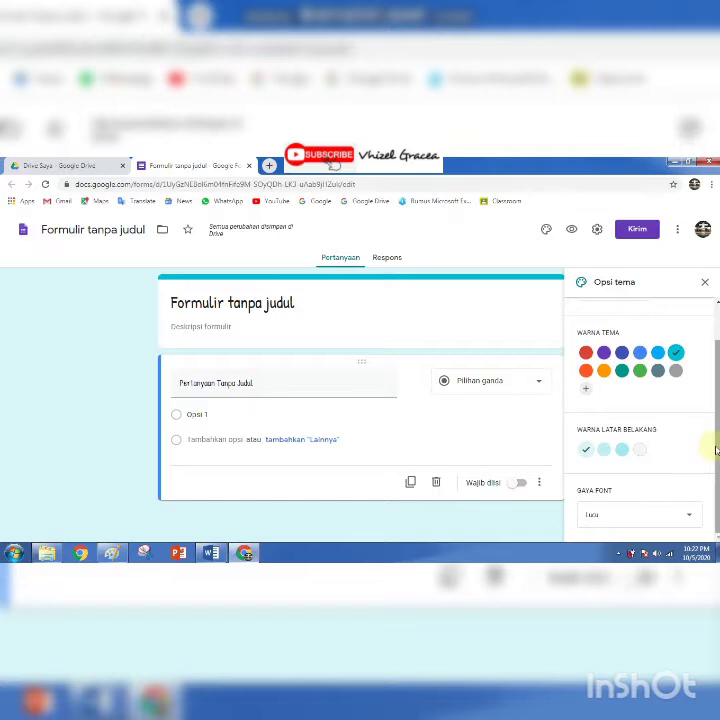
Open the header image chooser, browse the Kantor dan Sekolah images and own photos, and show the upload option.
left_click_drag(715, 447, 717, 403)
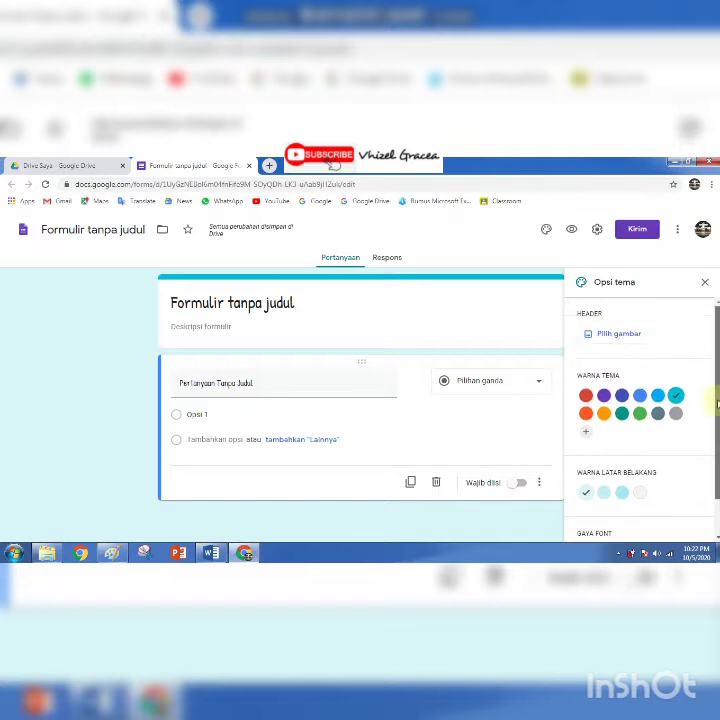
left_click(610, 336)
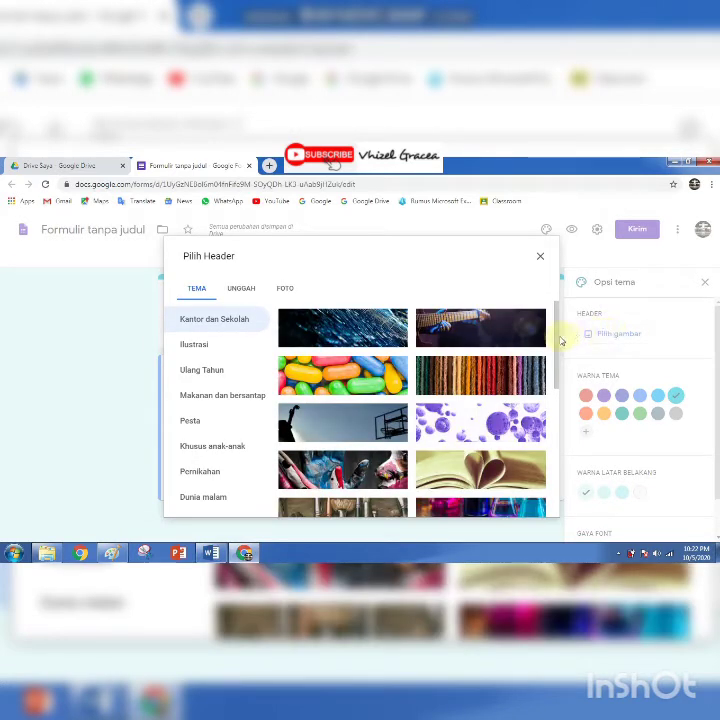
left_click_drag(559, 338, 556, 528)
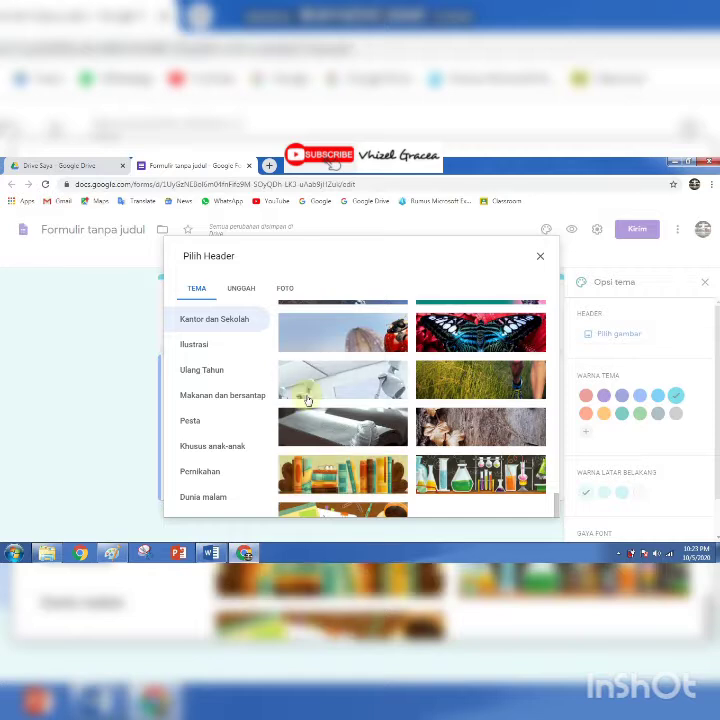
left_click(245, 289)
left_click(283, 290)
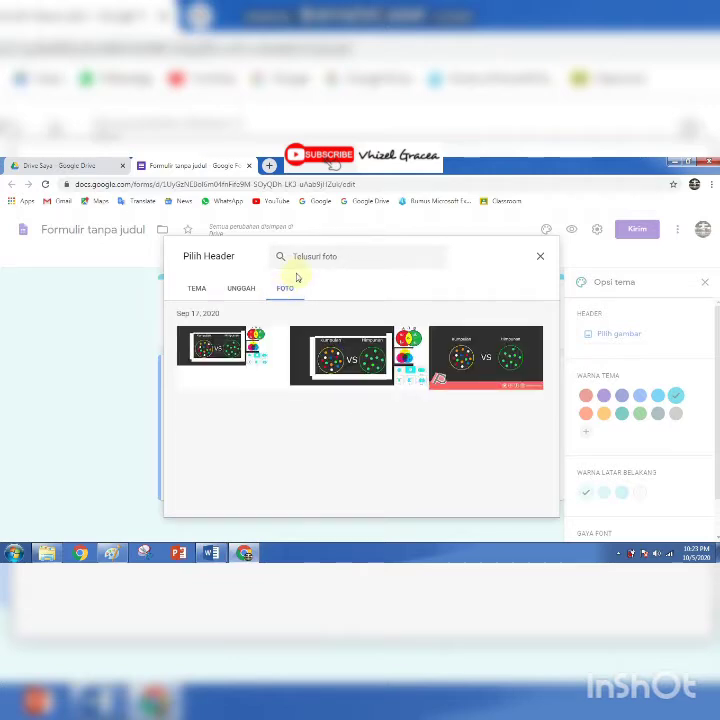
left_click(241, 290)
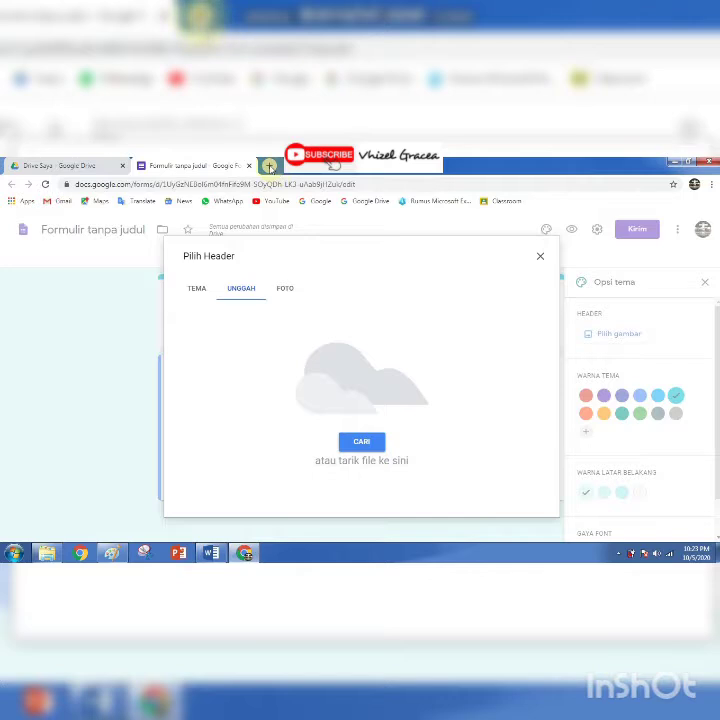
Search Google Images for "Bilangan bulat" in a new browser tab.
left_click(269, 166)
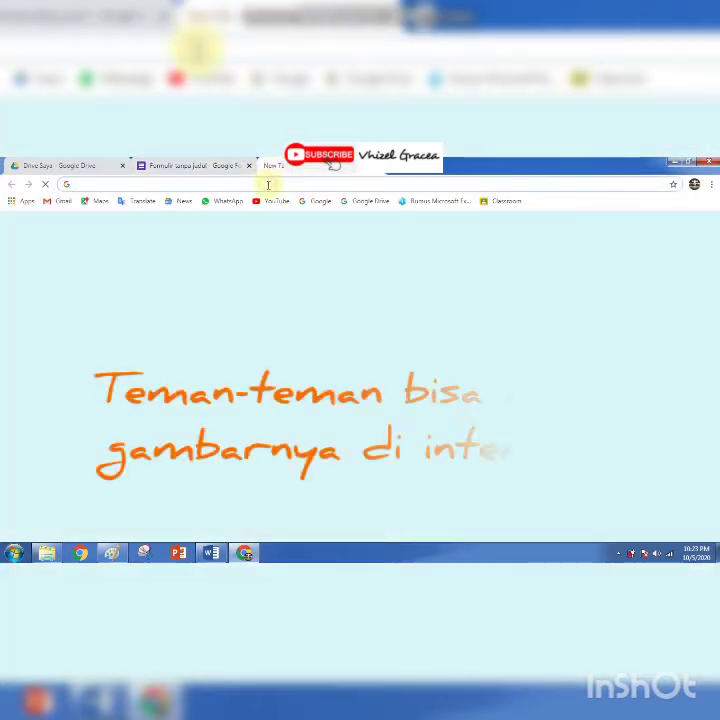
type("bilangan bu")
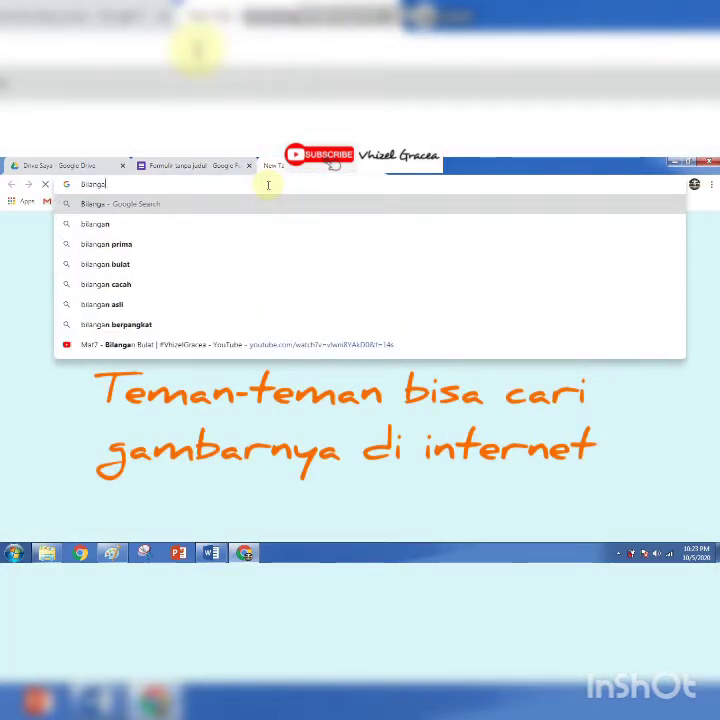
type("lat")
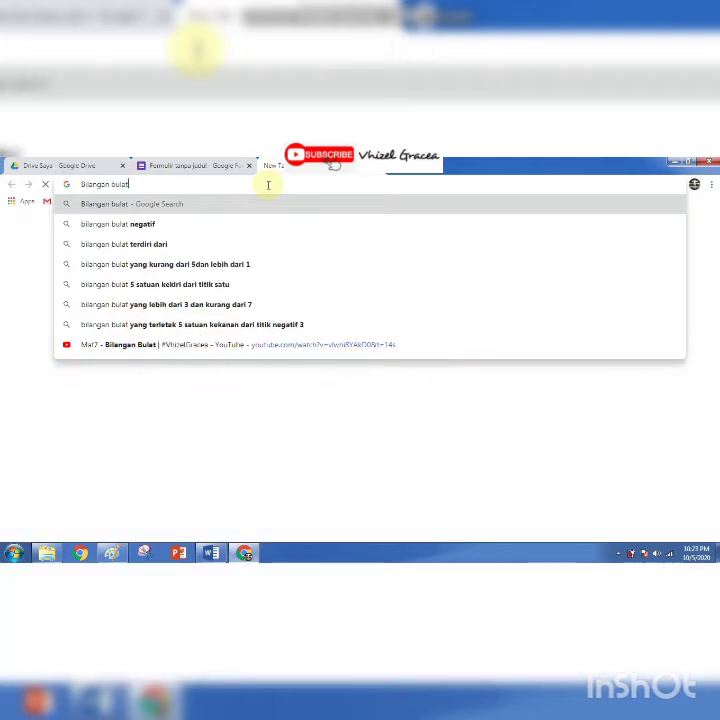
key("Return")
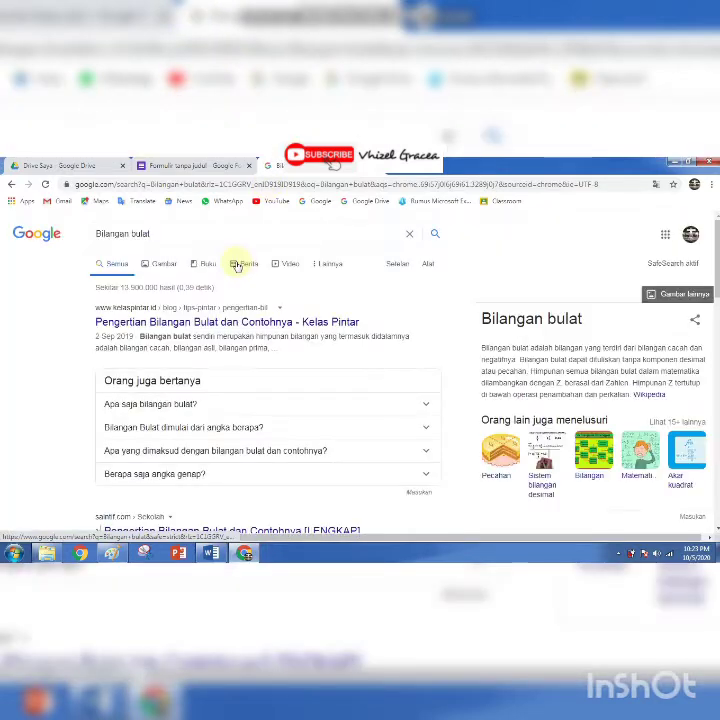
left_click(165, 262)
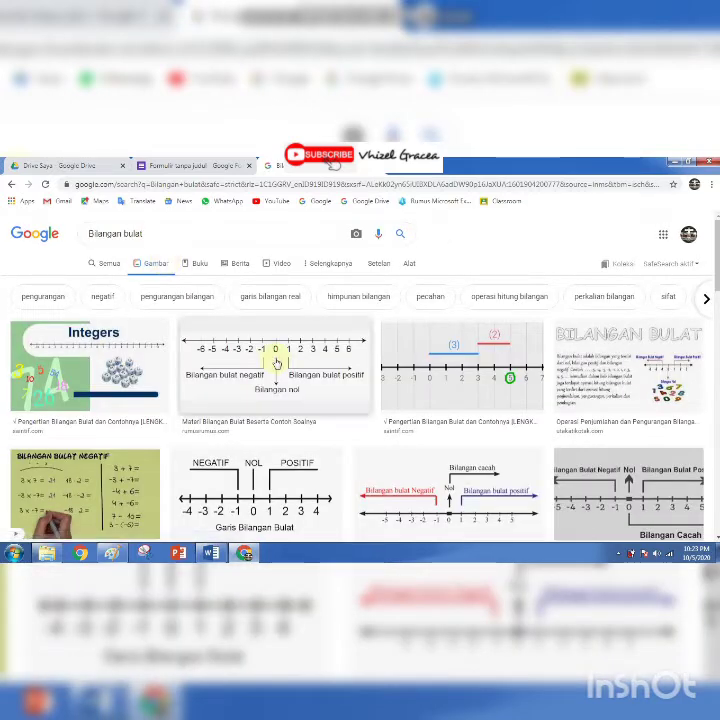
Save the number line image labelled Bilangan bulat negatif, nol and positif to the Pictures library as the PNG file download.
right_click(331, 369)
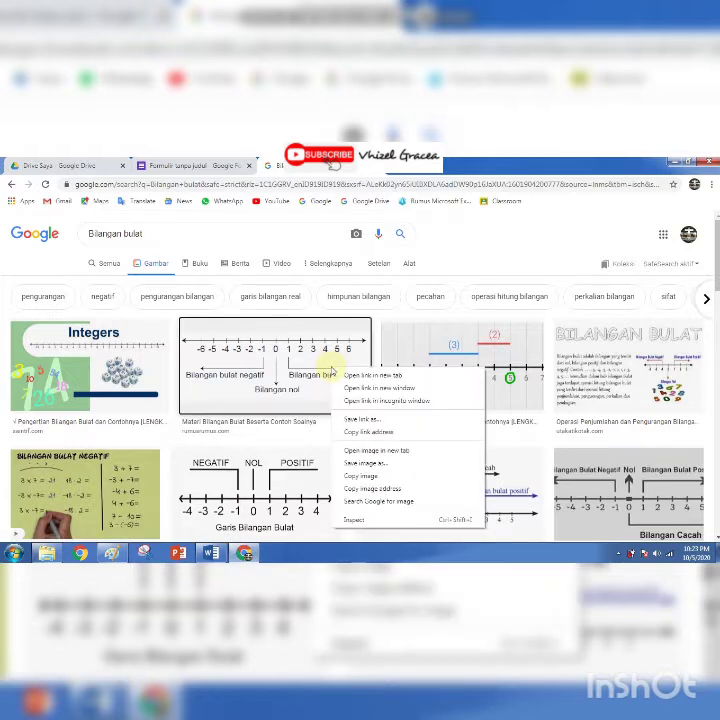
left_click(361, 465)
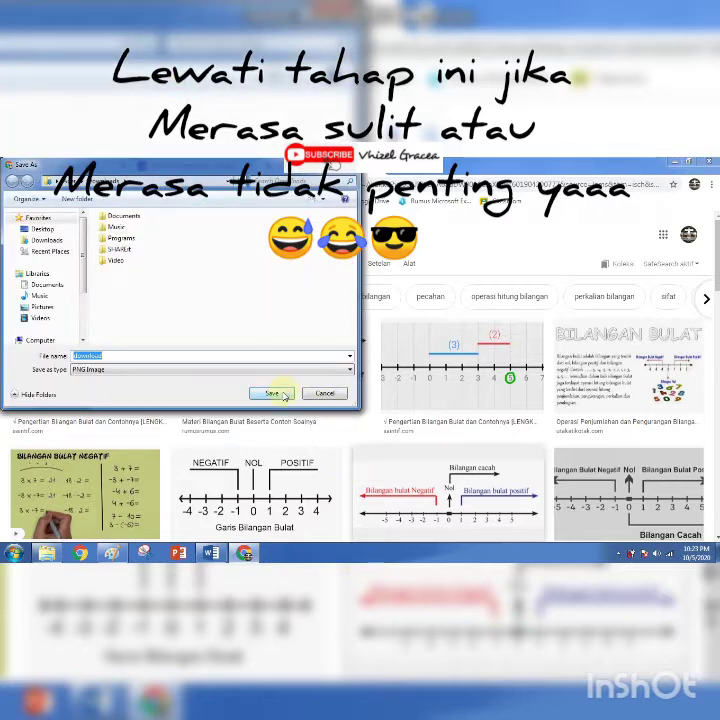
left_click(45, 307)
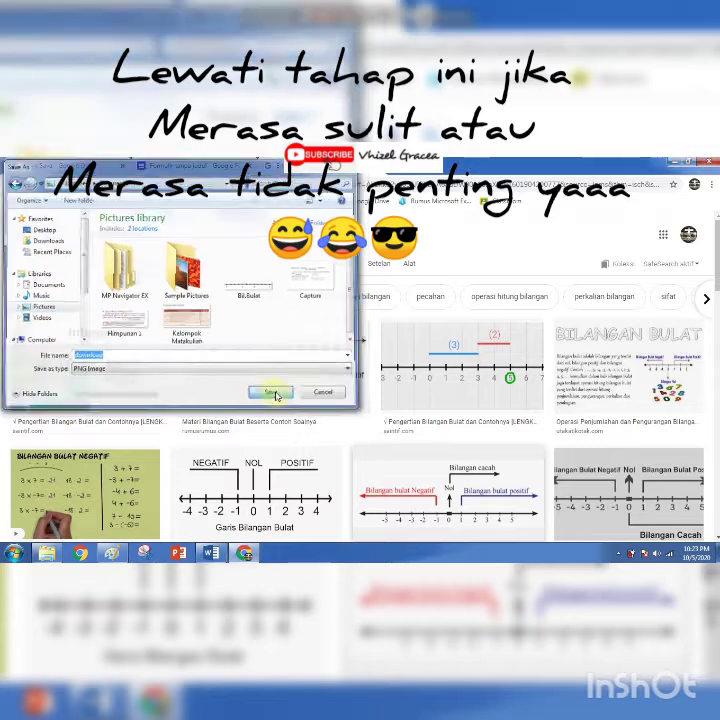
left_click(271, 394)
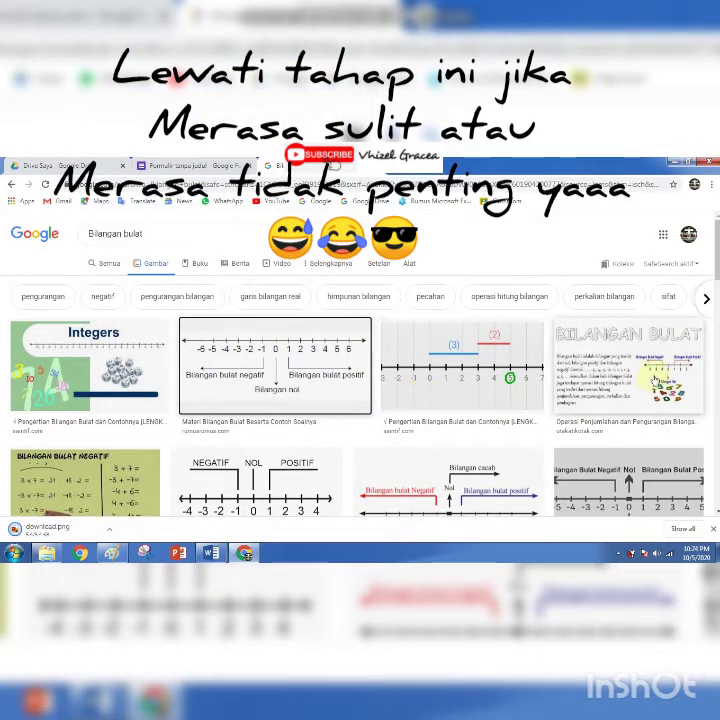
Save the red and blue Bilangan cacah number line image to Pictures as the PNG file download (1), and return to the form.
scroll(476, 445, "down", 3)
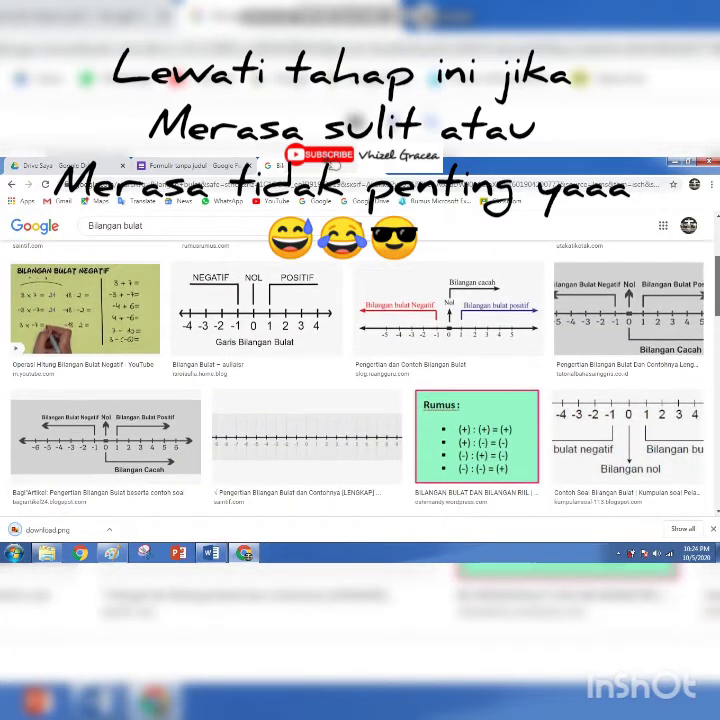
right_click(467, 316)
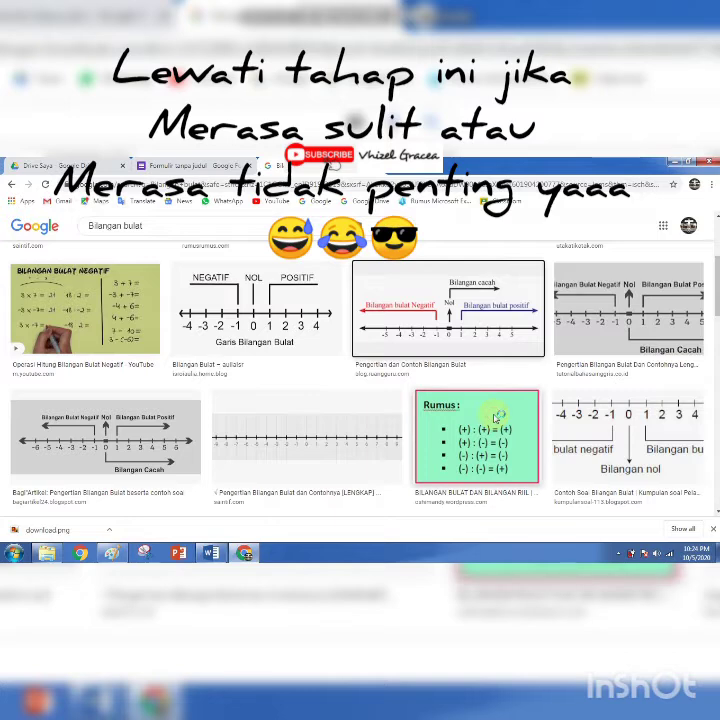
right_click(494, 419)
left_click(530, 445)
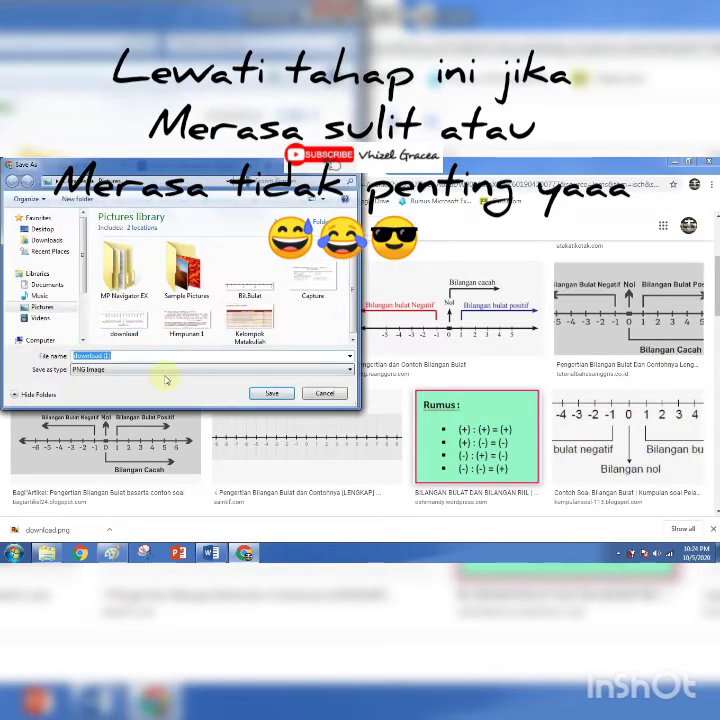
left_click(271, 393)
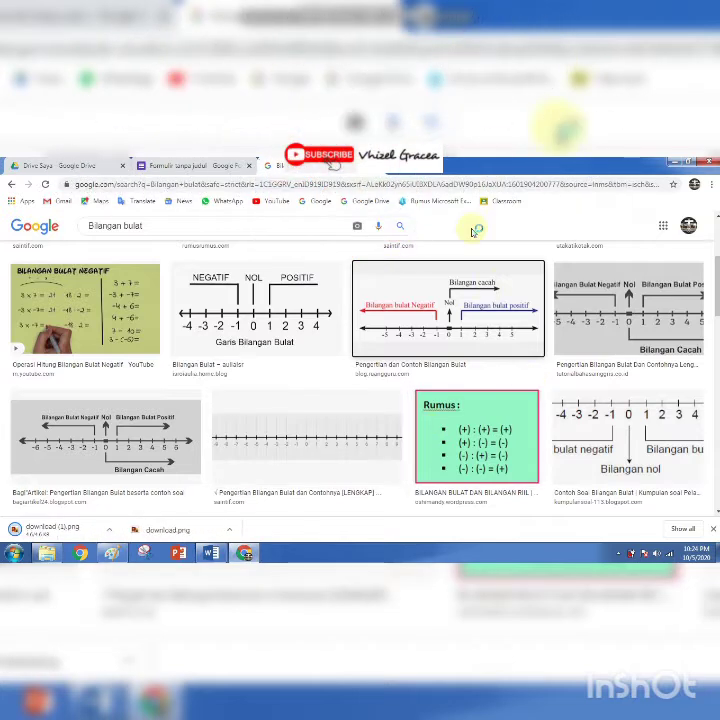
left_click(195, 167)
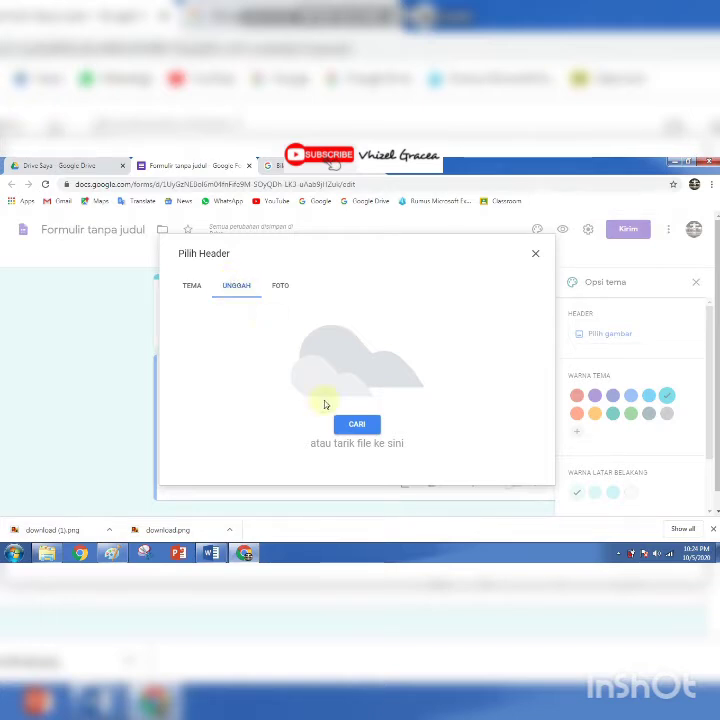
left_click(347, 428)
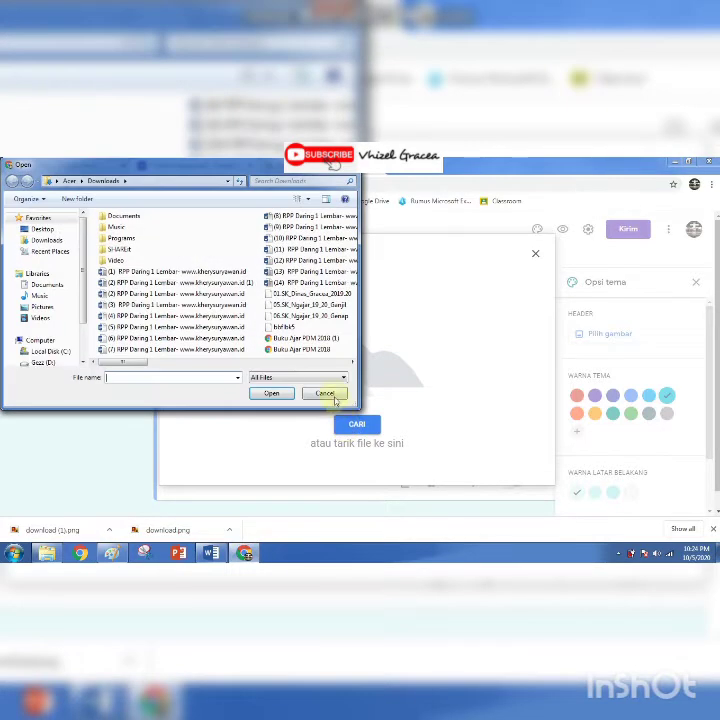
left_click(328, 393)
left_click(535, 254)
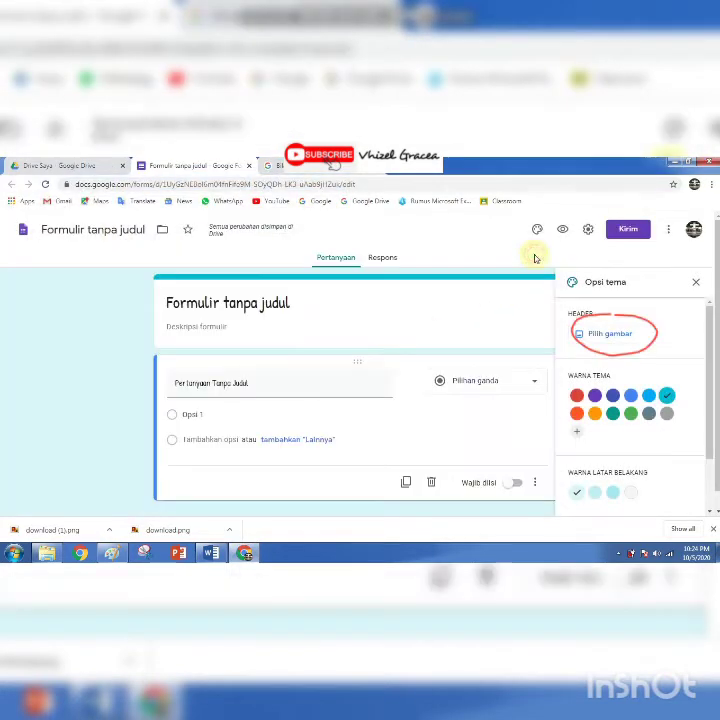
Upload download (1) from the Pictures library as the form's header image and apply it.
left_click(601, 339)
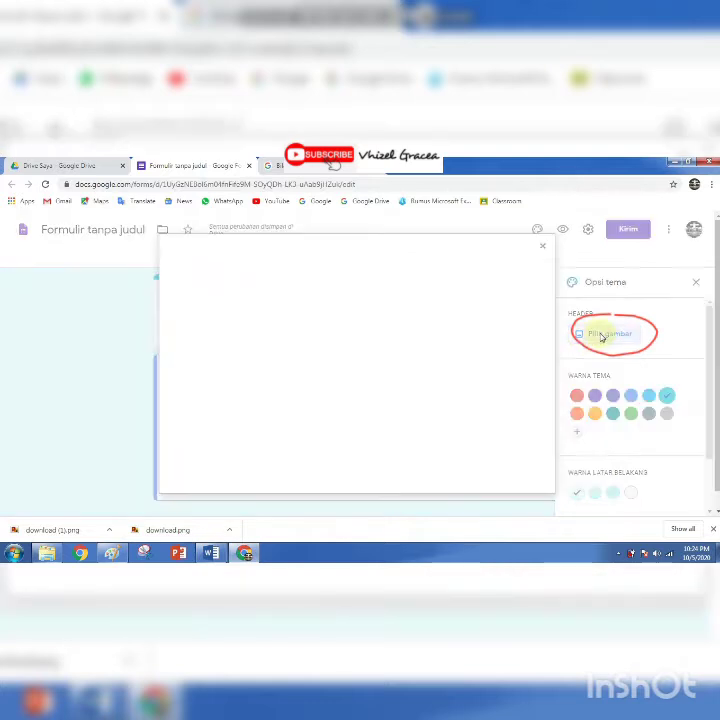
left_click(236, 288)
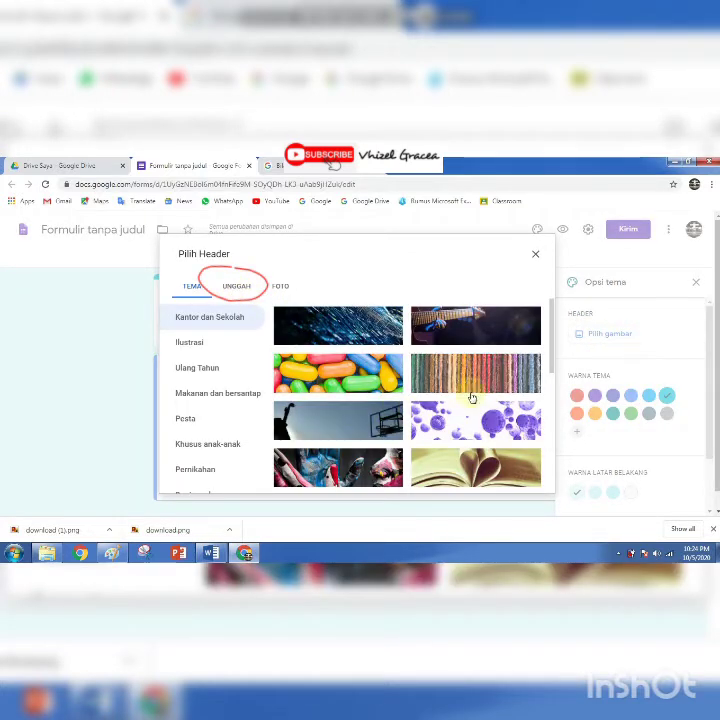
left_click(235, 288)
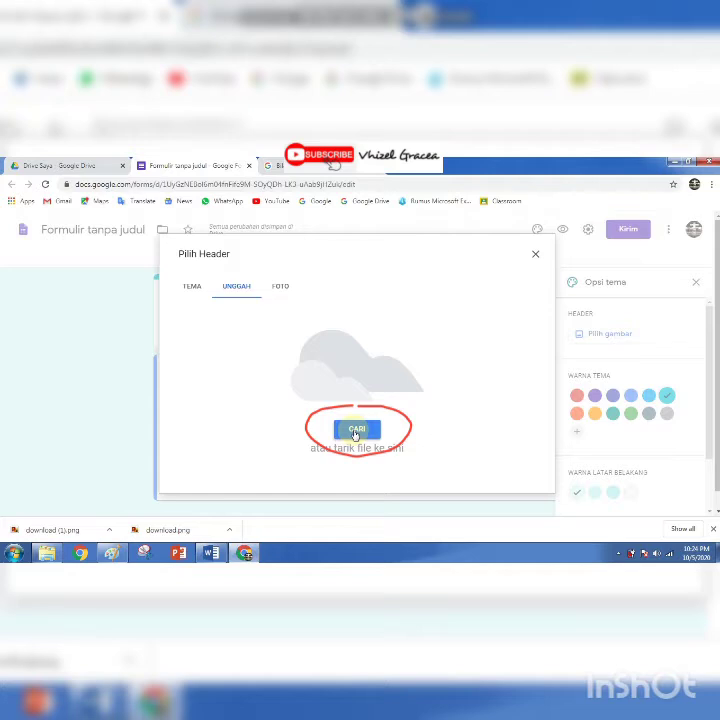
left_click(355, 432)
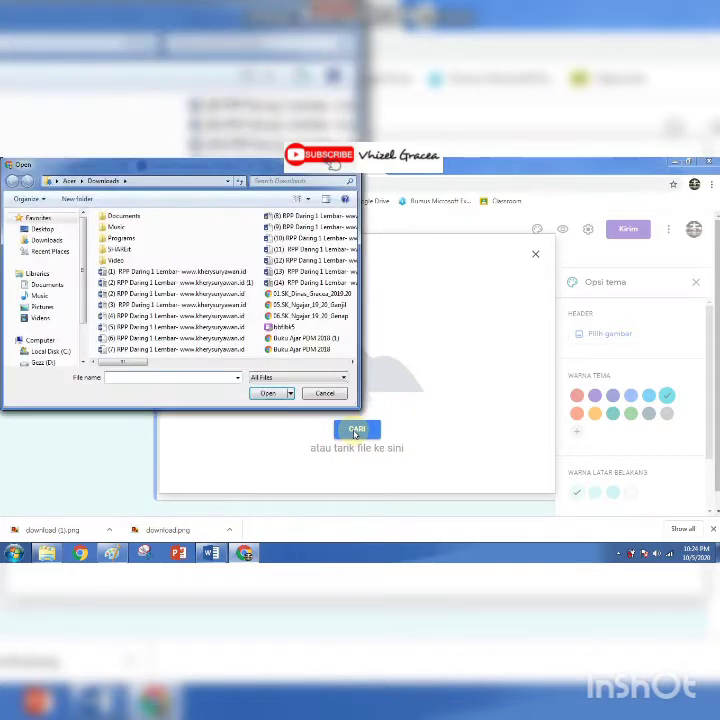
left_click(42, 307)
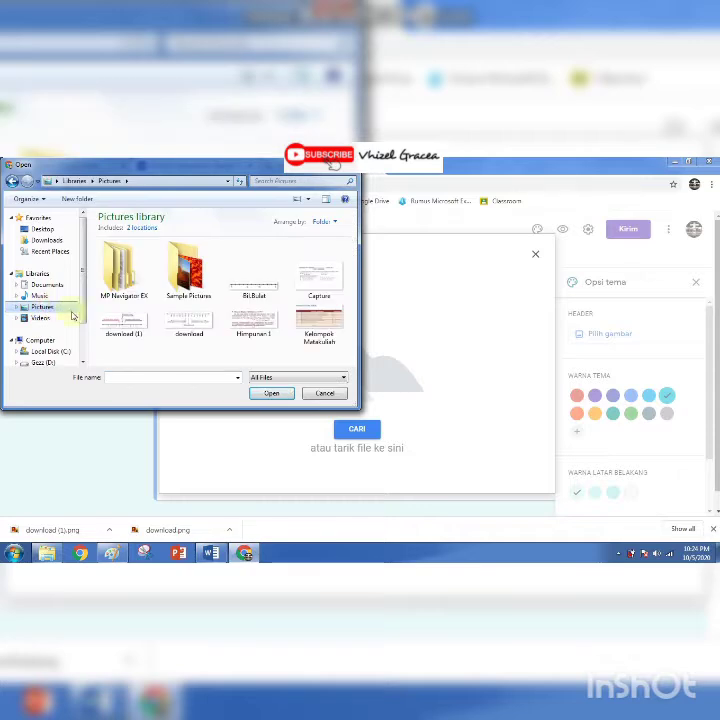
left_click(122, 326)
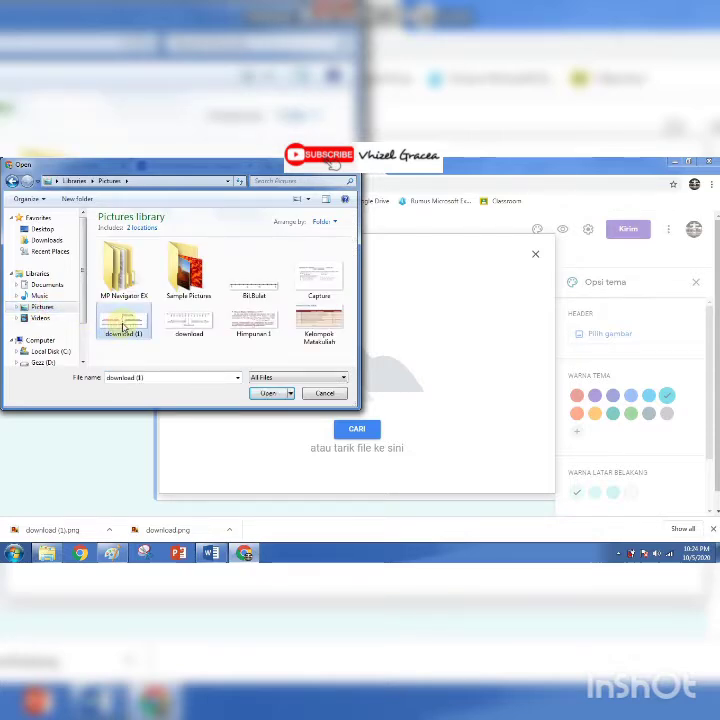
left_click(264, 395)
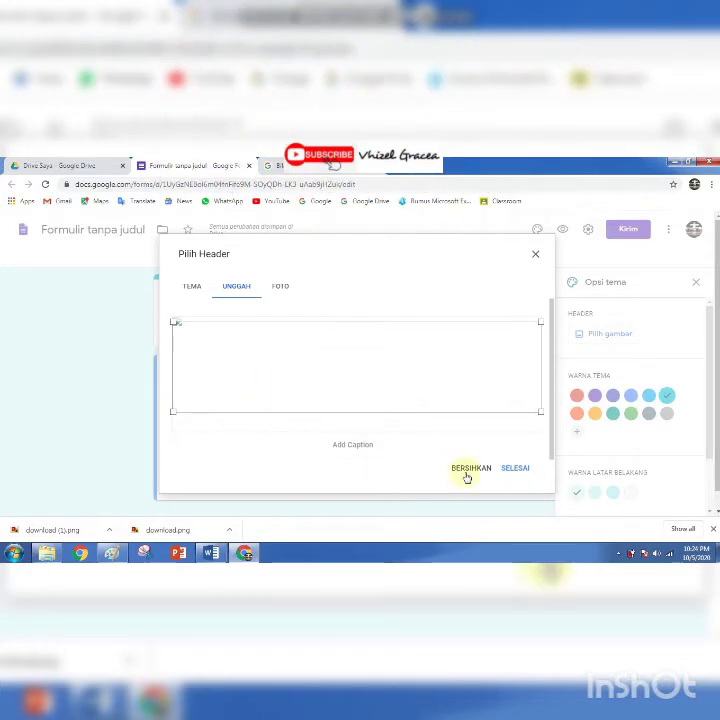
left_click(515, 469)
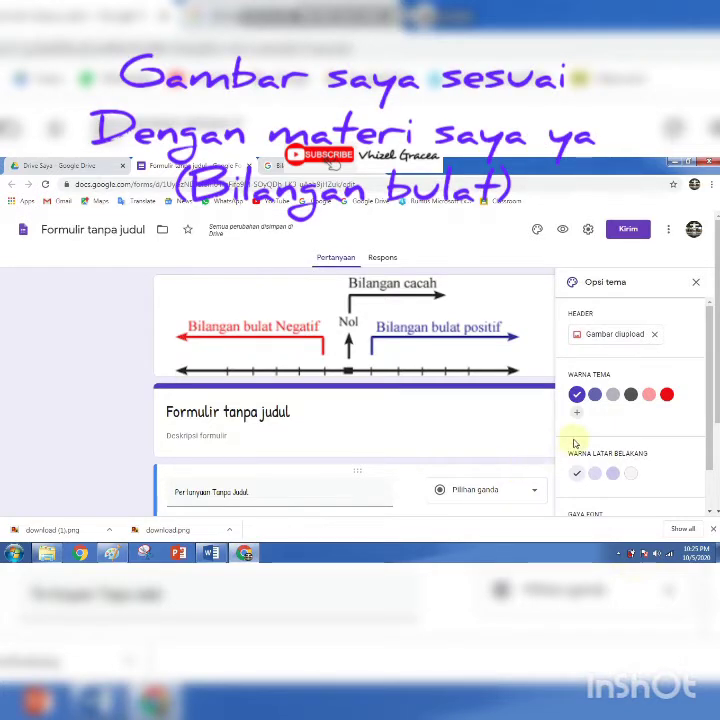
Set the form's theme colour to light pink and close the theme options.
left_click(649, 395)
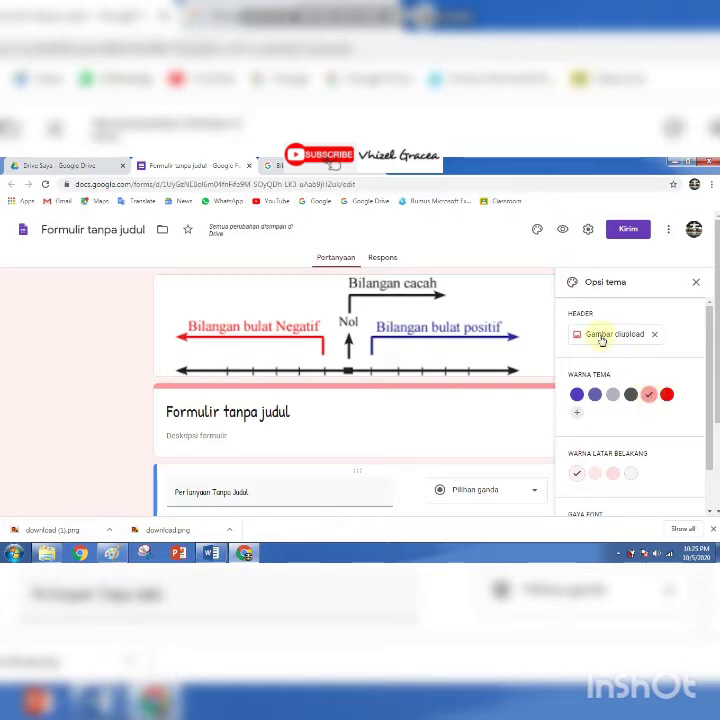
left_click(697, 283)
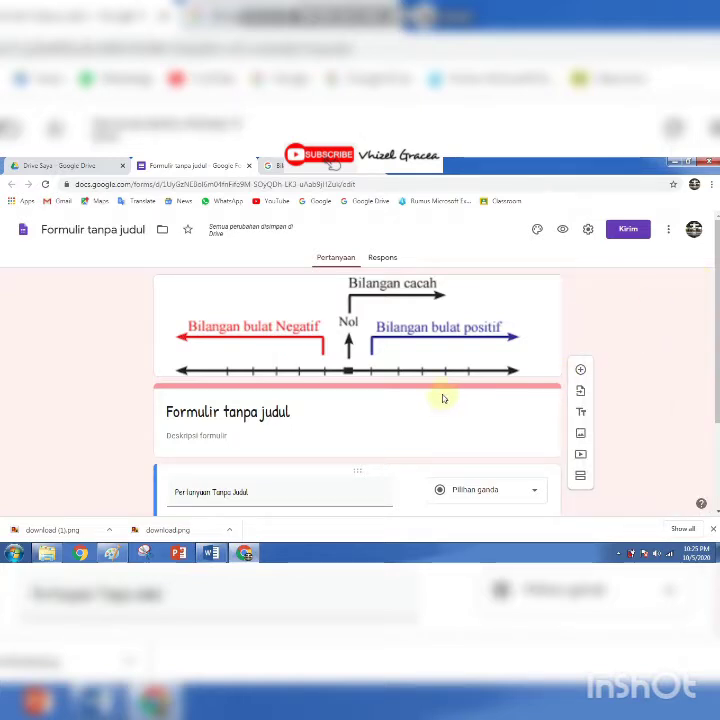
scroll(664, 426, "down", 1)
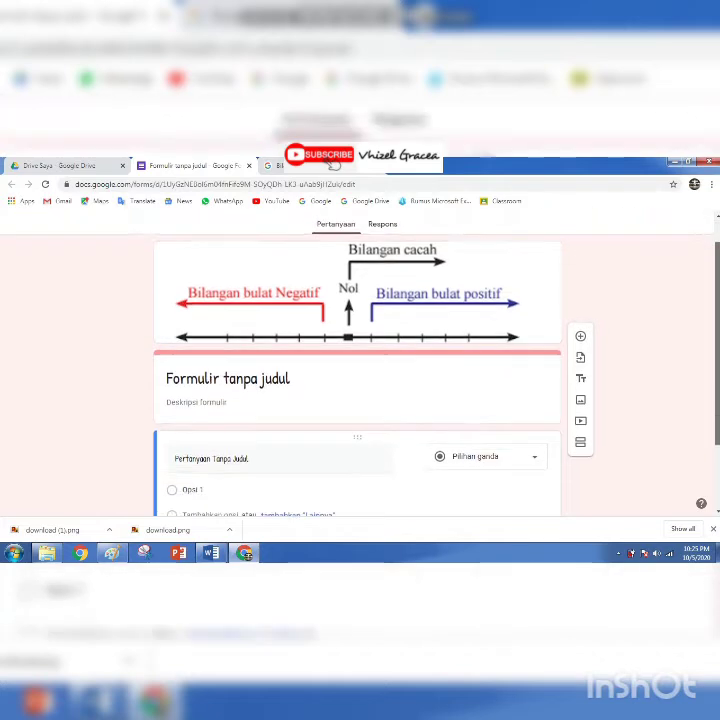
scroll(540, 415, "down", 2)
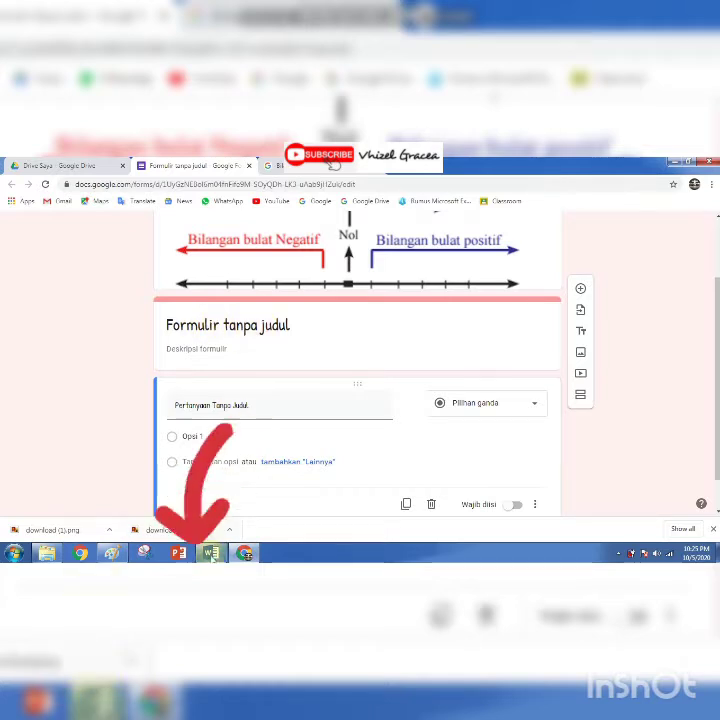
Switch to the Word question document and copy its heading "Soal Latihan 1 - Matematika".
left_click(211, 553)
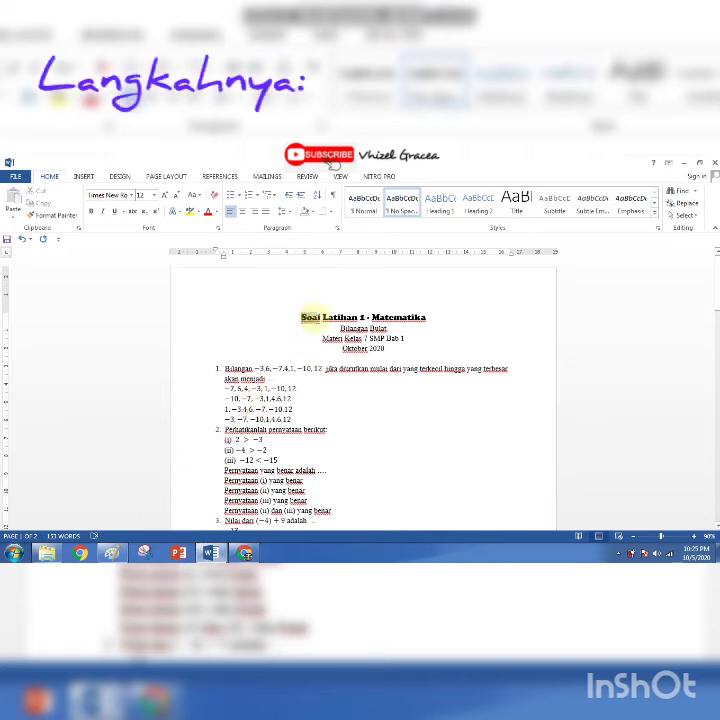
left_click_drag(303, 317, 427, 318)
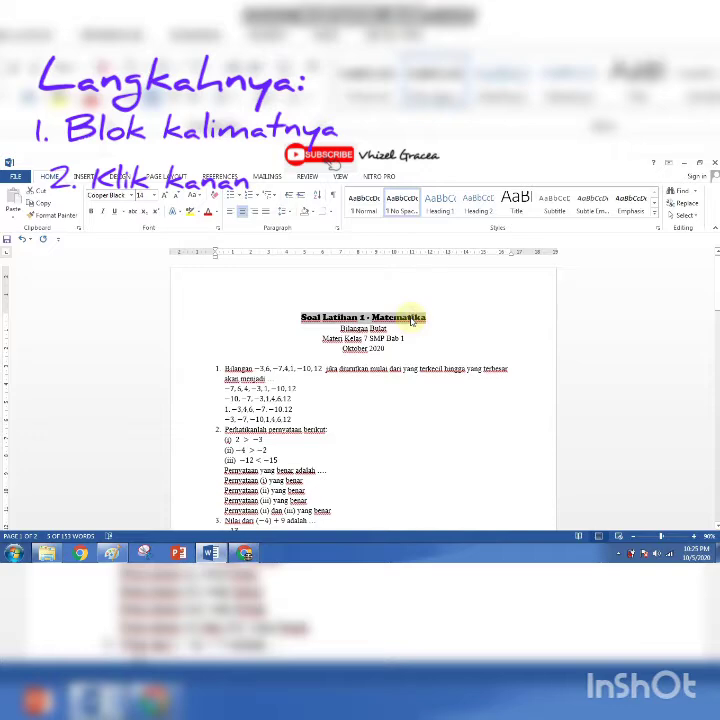
right_click(411, 321)
left_click(430, 340)
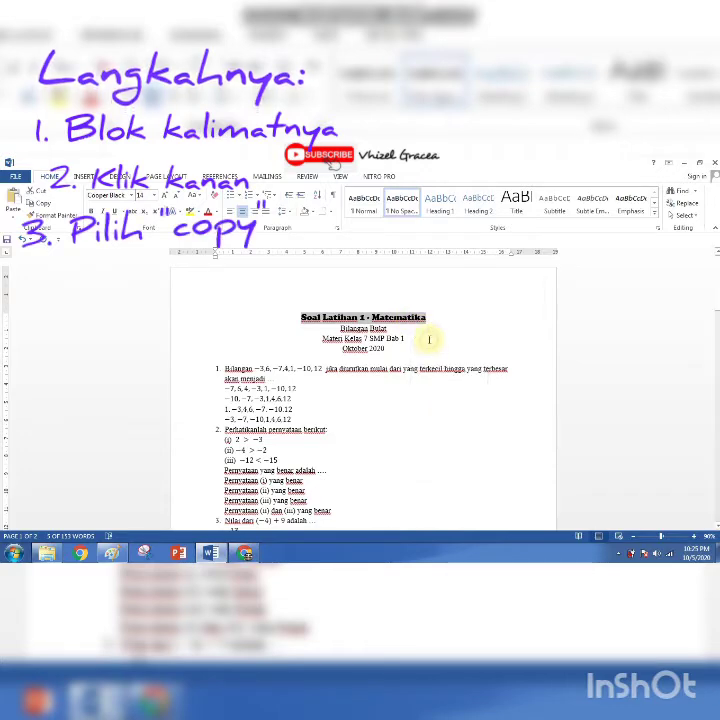
Return to the form in Chrome and replace the title "Formulir tanpa judul" with the copied heading "Soal Latihan 1 - Matematika".
left_click(245, 553)
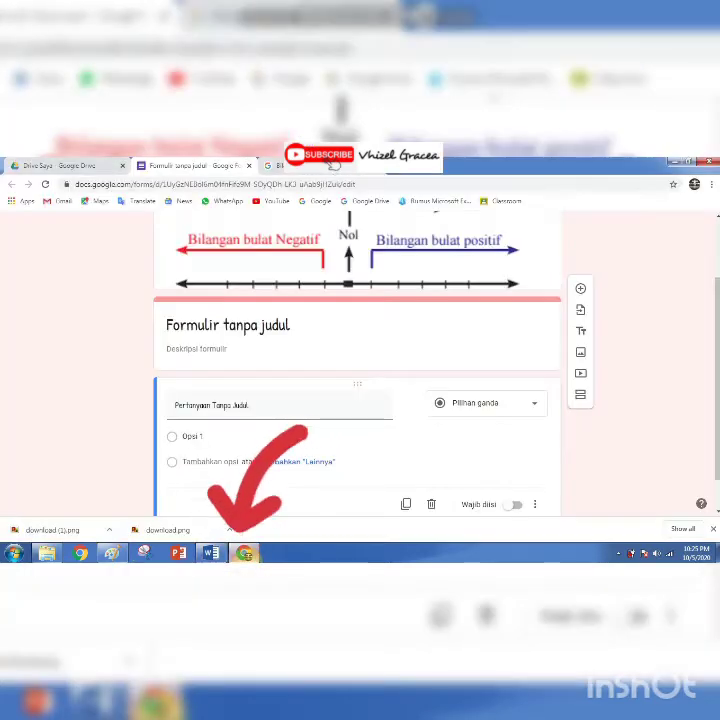
left_click(238, 323)
right_click(236, 330)
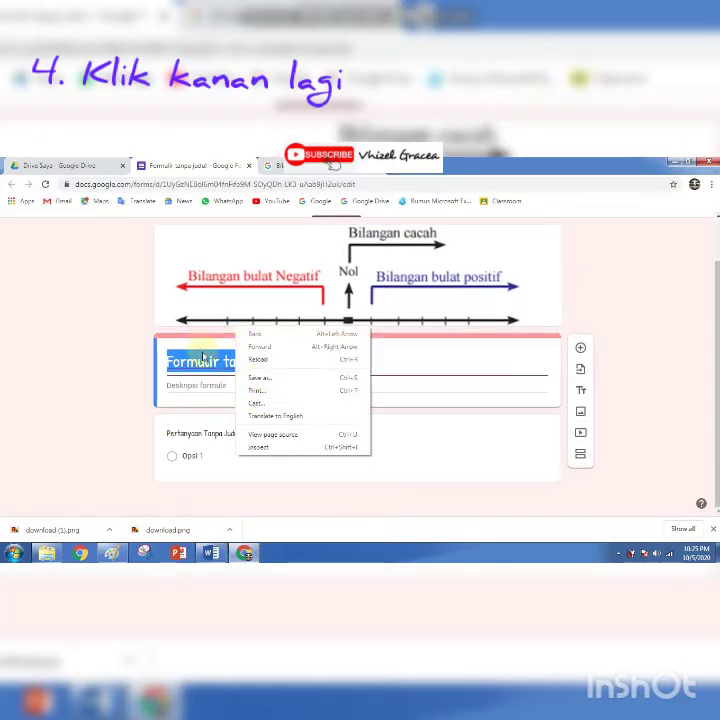
right_click(207, 363)
right_click(207, 364)
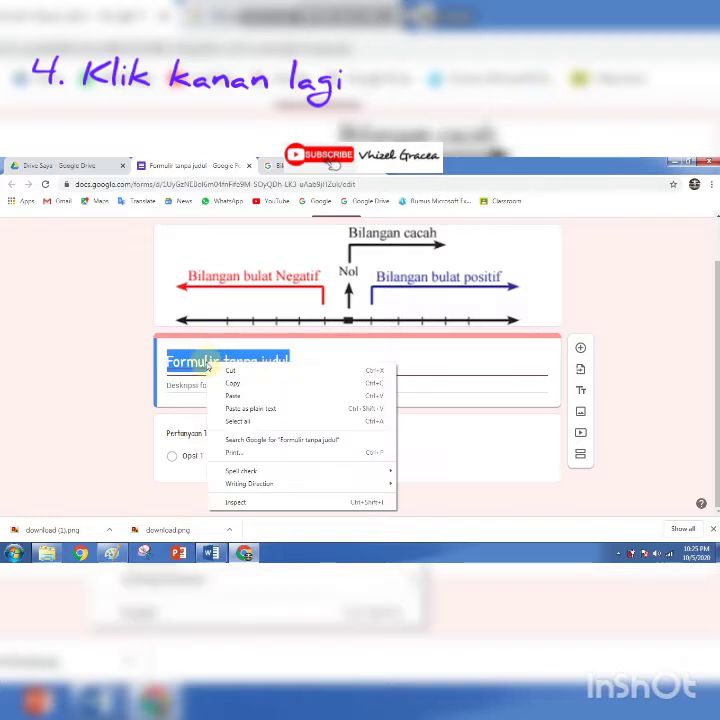
left_click(231, 396)
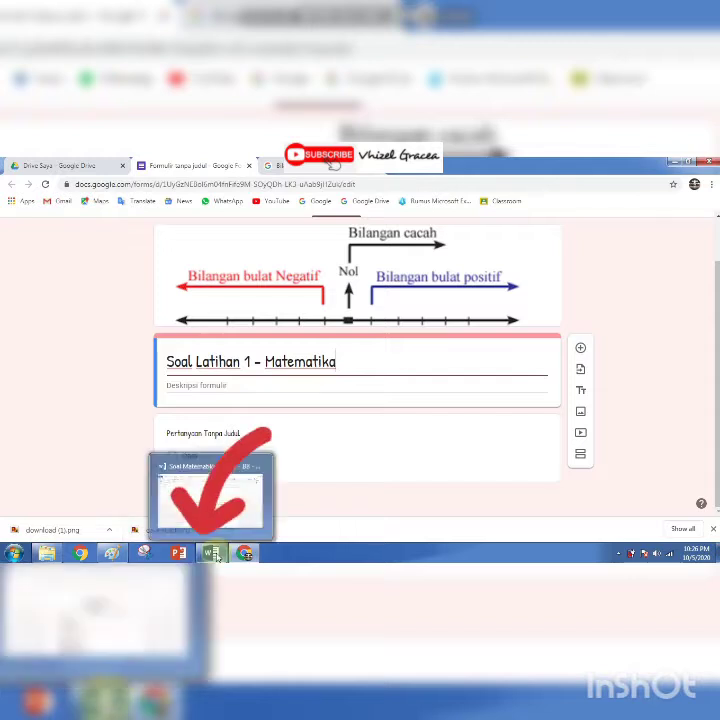
Switch to the Word question document and copy the three lines under the heading, from "Bilangan Bulat" to "Oktober 2020".
left_click(216, 556)
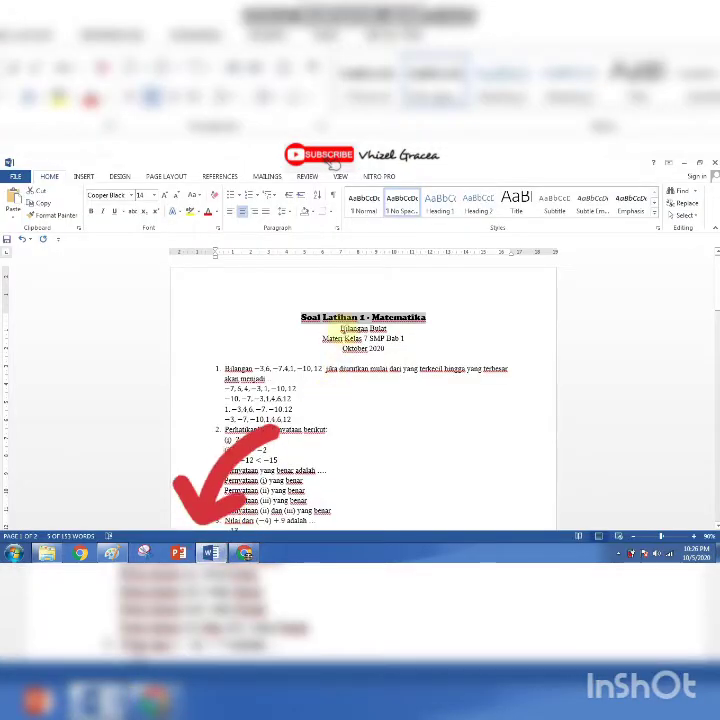
left_click_drag(341, 327, 381, 348)
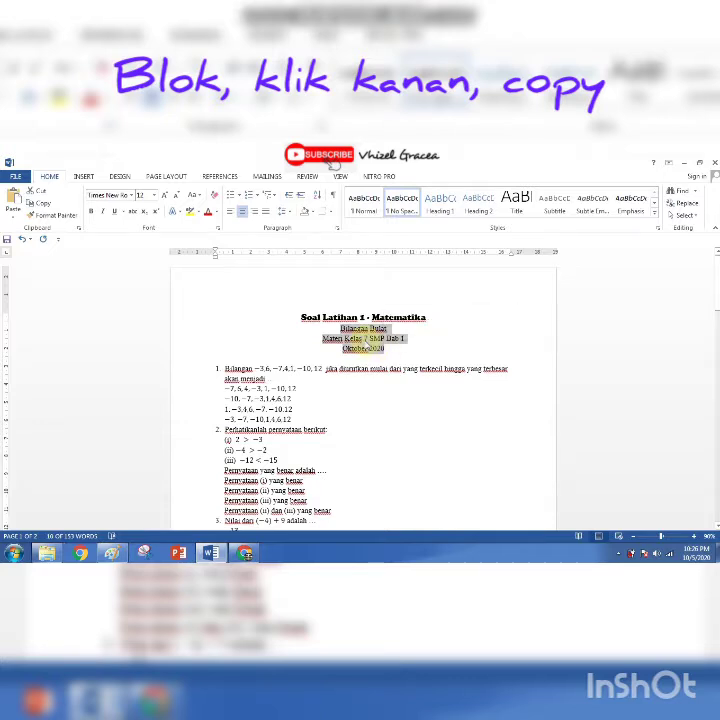
right_click(368, 341)
left_click(382, 361)
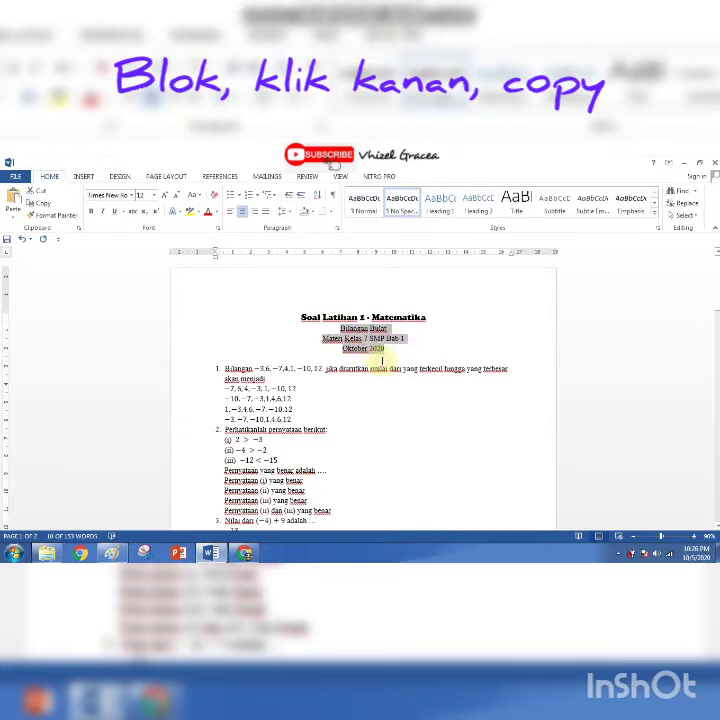
Return to the form in Chrome, paste the copied lines as the form description and remove the trailing blank line.
left_click(247, 554)
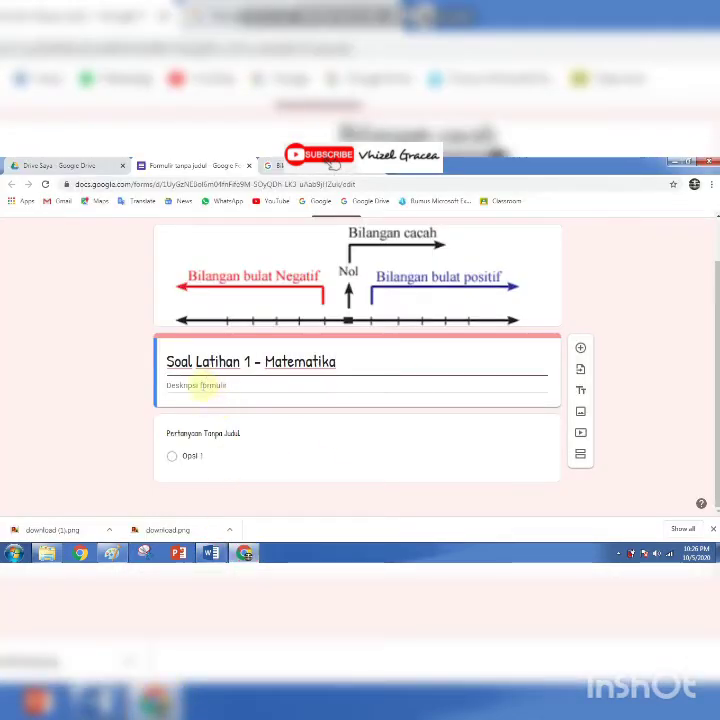
right_click(200, 386)
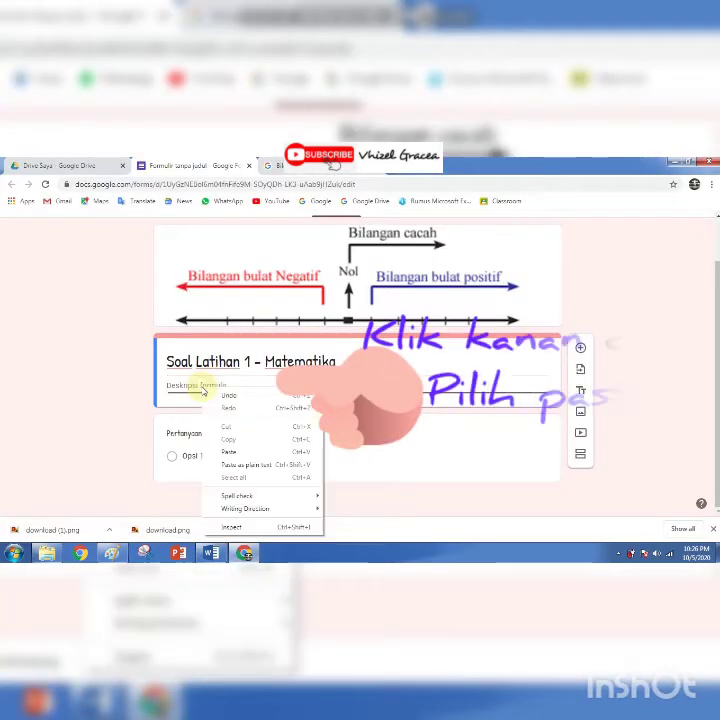
left_click(227, 451)
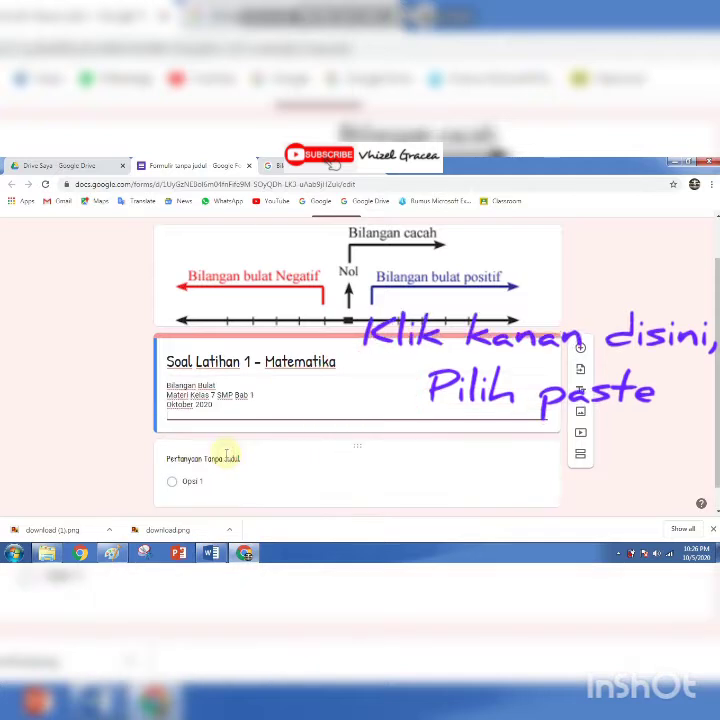
key("BackSpace")
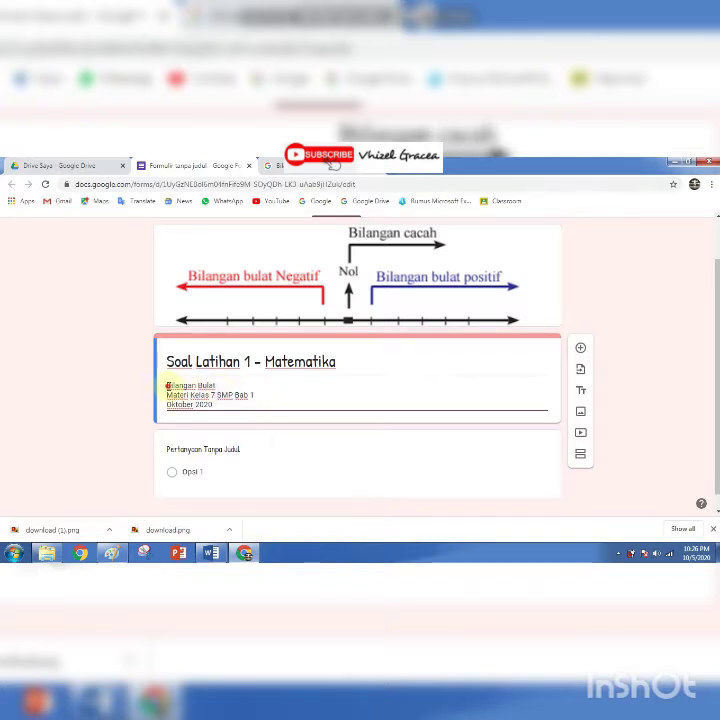
Edit the description's first two lines to read "Materi Bilangan Bulat" and "Kelas 7 SMP Bab 1".
left_click(167, 386)
type("Materi")
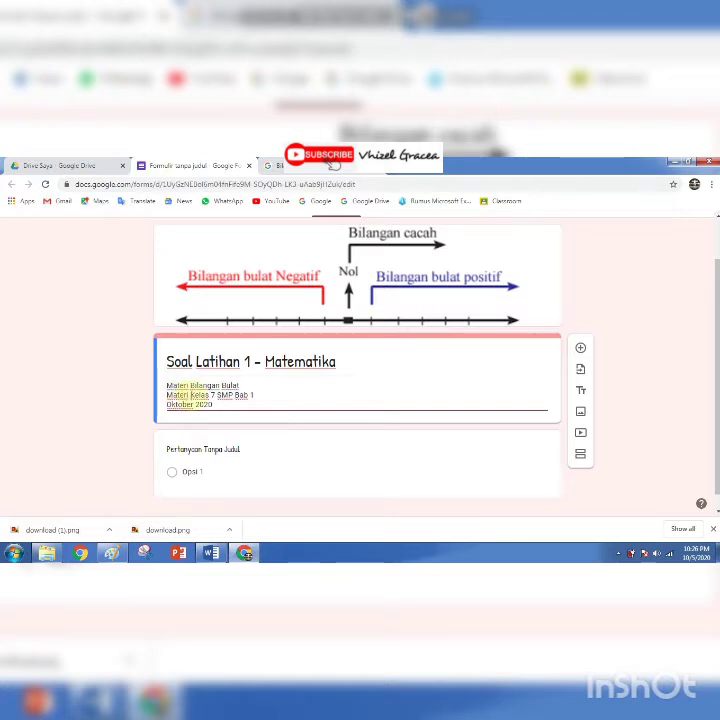
key("BackSpace")
key("BackSpace")
key("BackSpace")
key("BackSpace")
key("BackSpace")
key("BackSpace")
key("BackSpace")
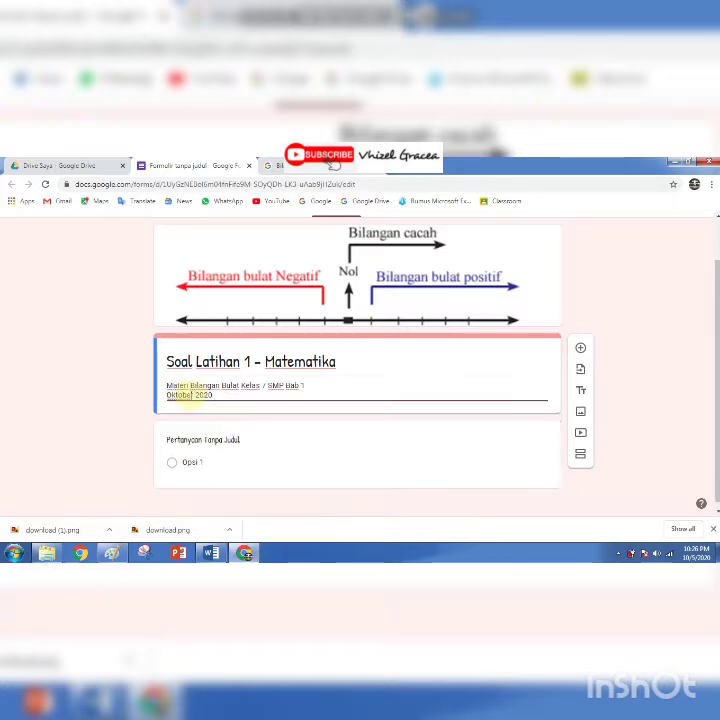
key("Return")
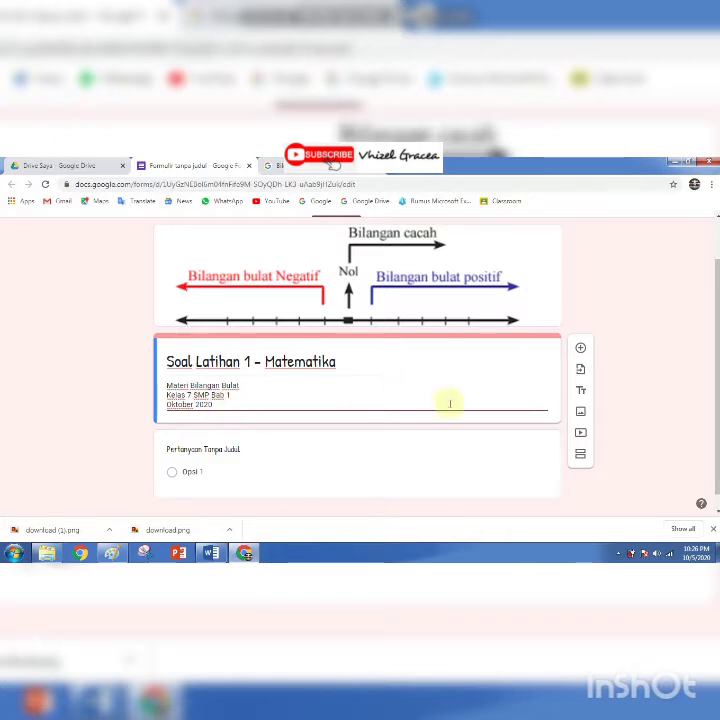
scroll(716, 449, "down", 1)
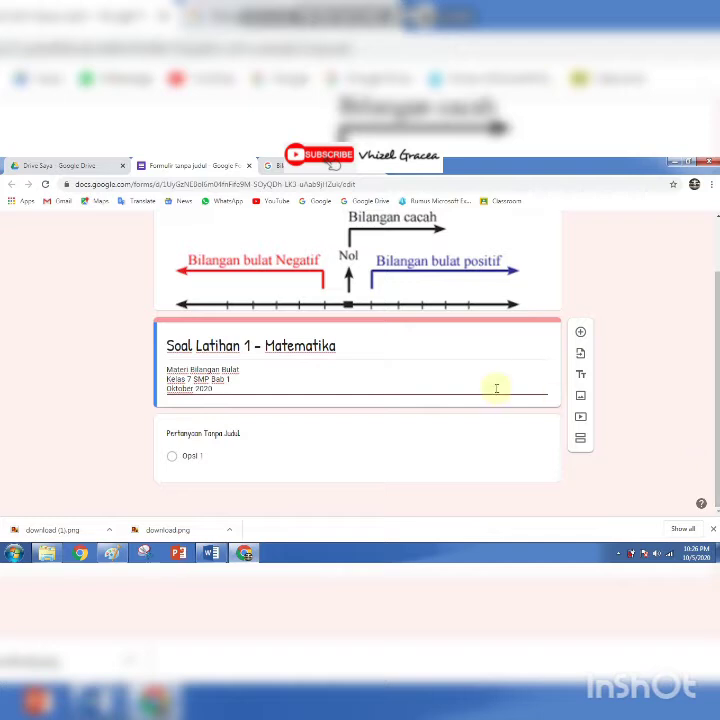
left_click(280, 452)
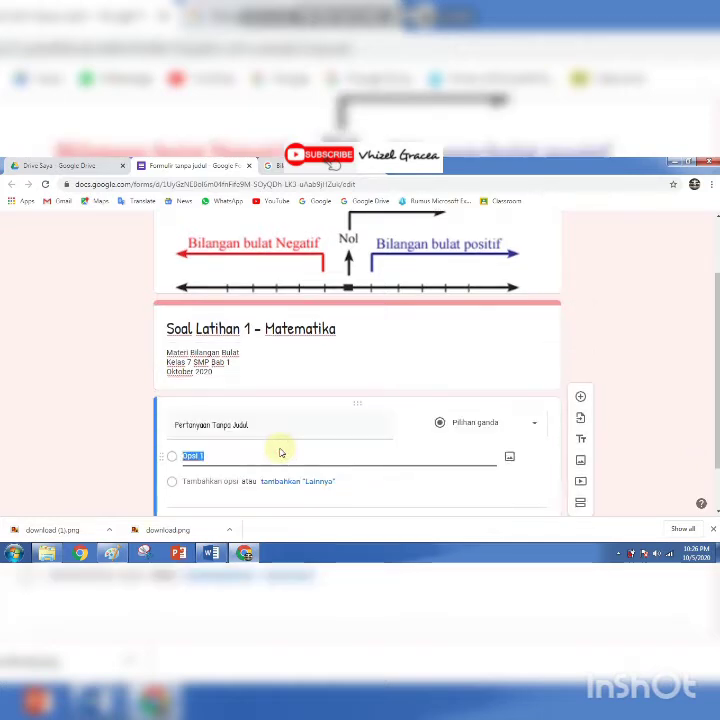
triple_click(321, 365)
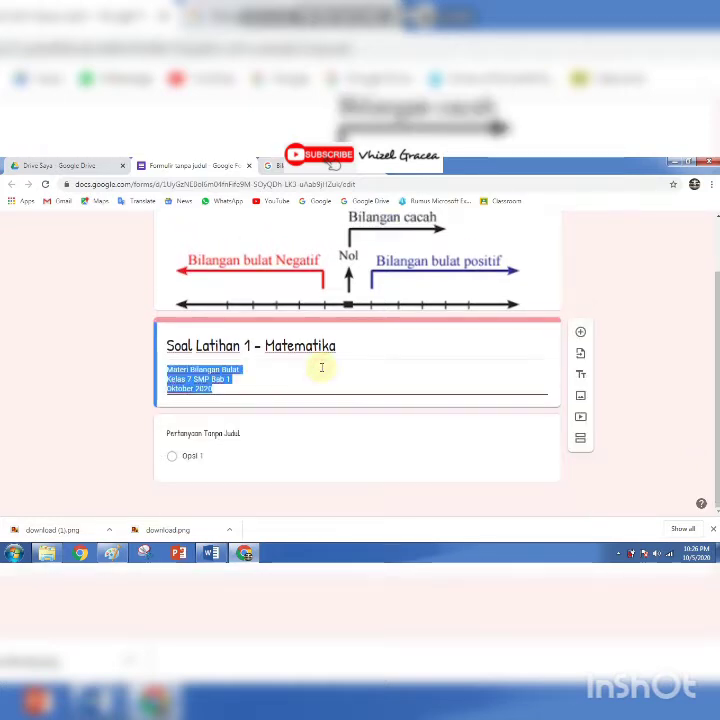
left_click(315, 404)
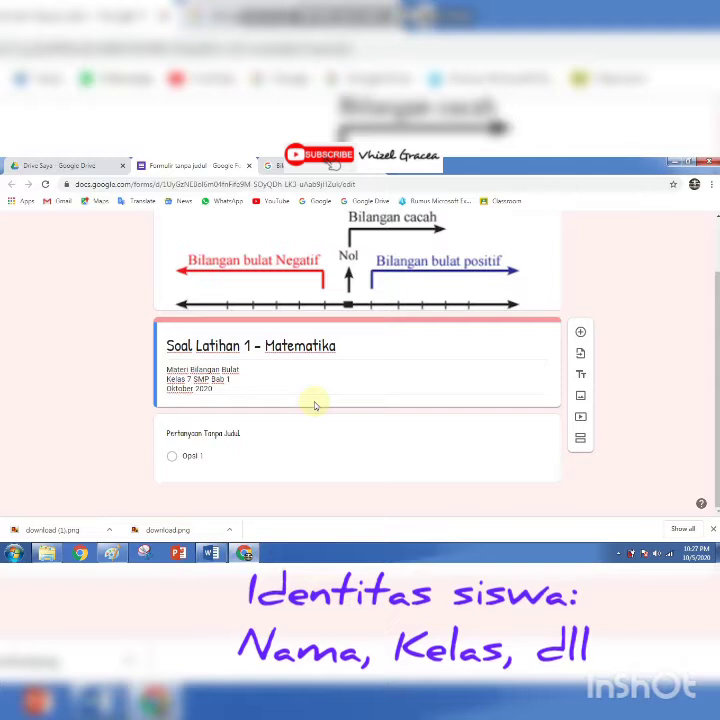
Title the form's first question "Nama Siswa".
left_click(212, 478)
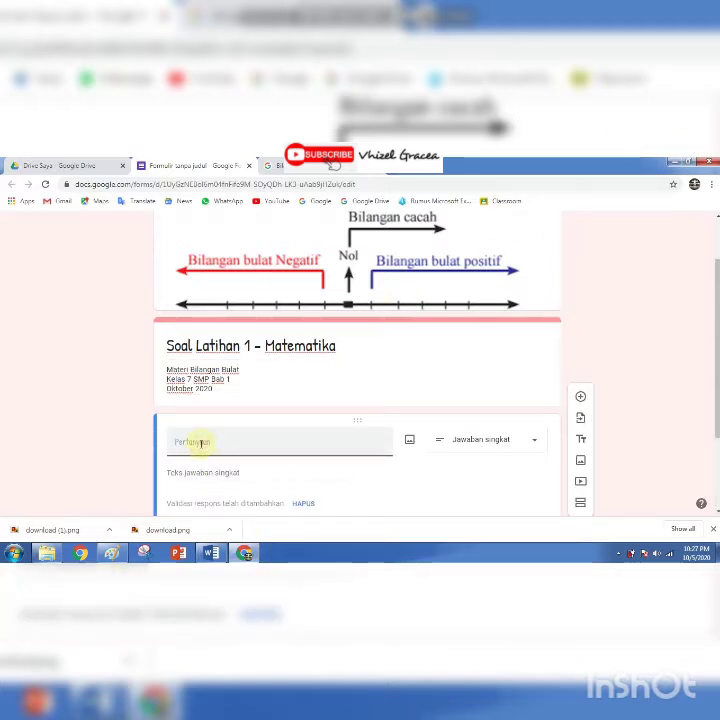
type("Nnam")
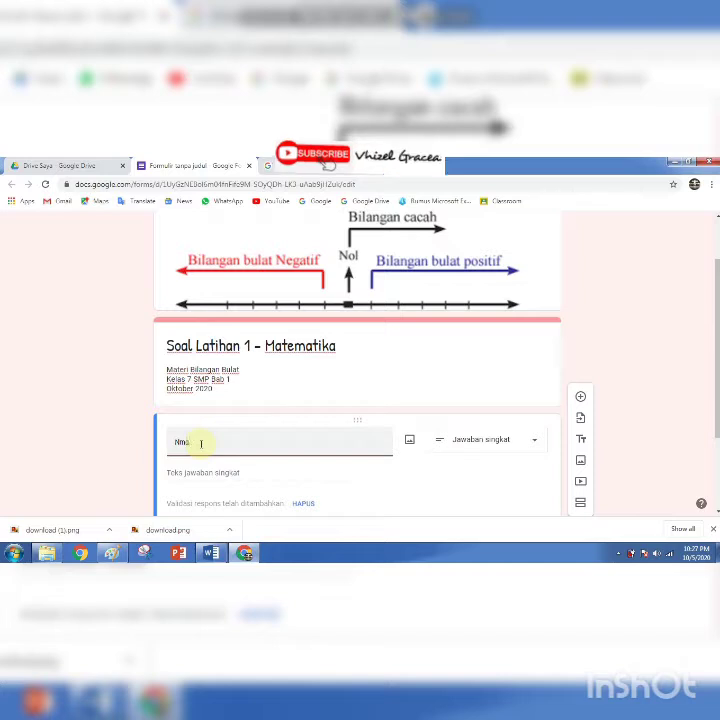
key("BackSpace")
type("ma Siswa")
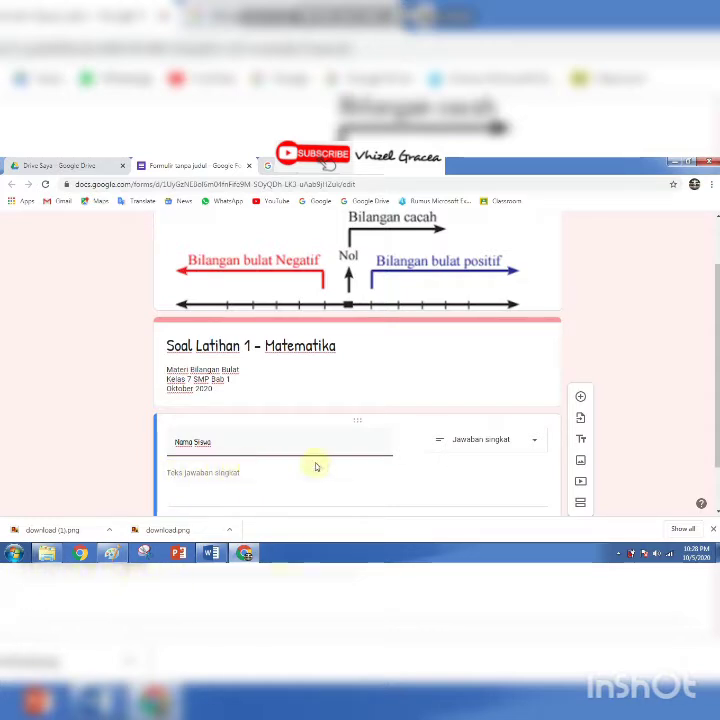
Set the "Nama Siswa" question to the Jawaban singkat type and make it required.
left_click(537, 445)
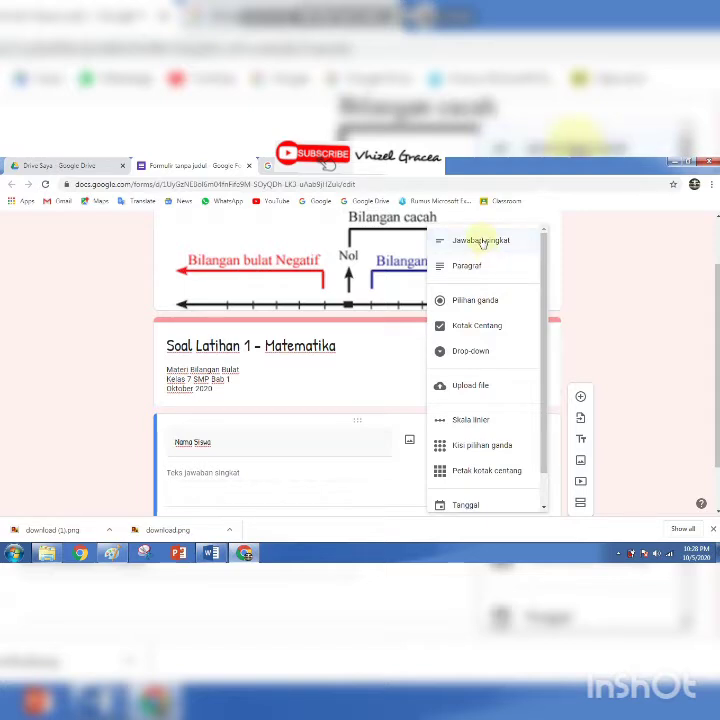
left_click(482, 242)
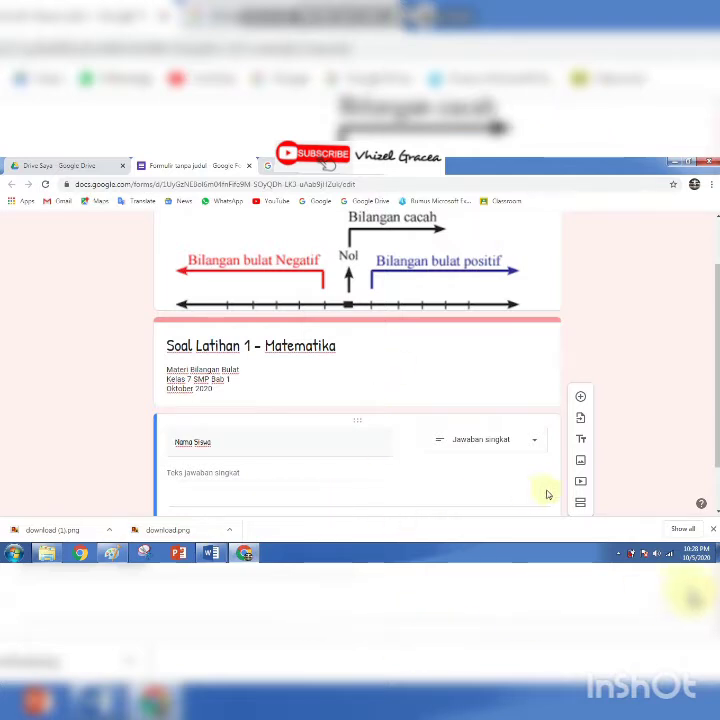
scroll(585, 470, "down", 1)
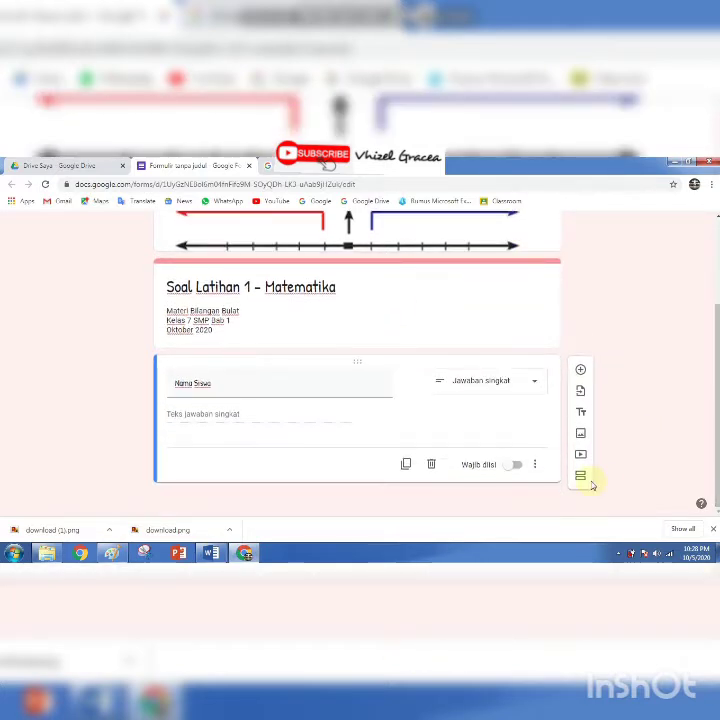
left_click(514, 466)
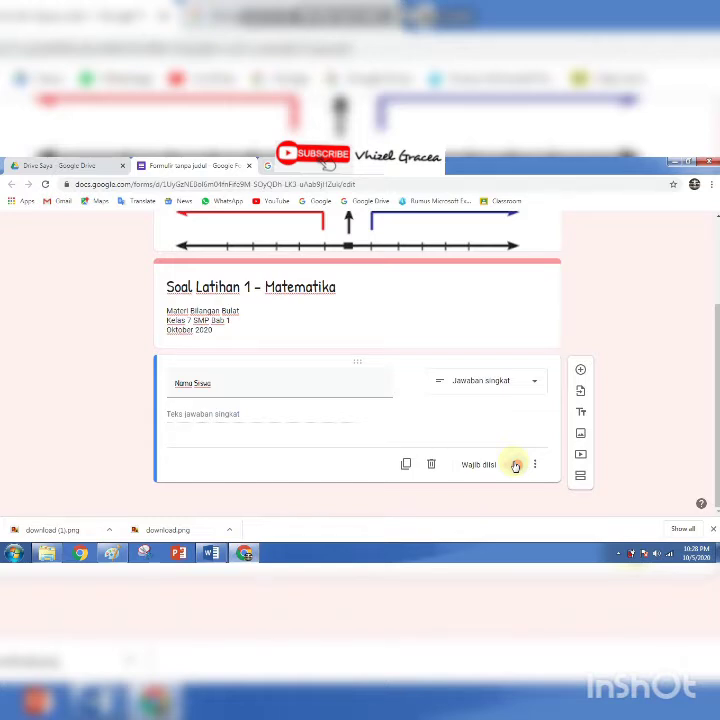
Add a new question titled "Kelas" and set its type to Pilihan ganda.
left_click(580, 370)
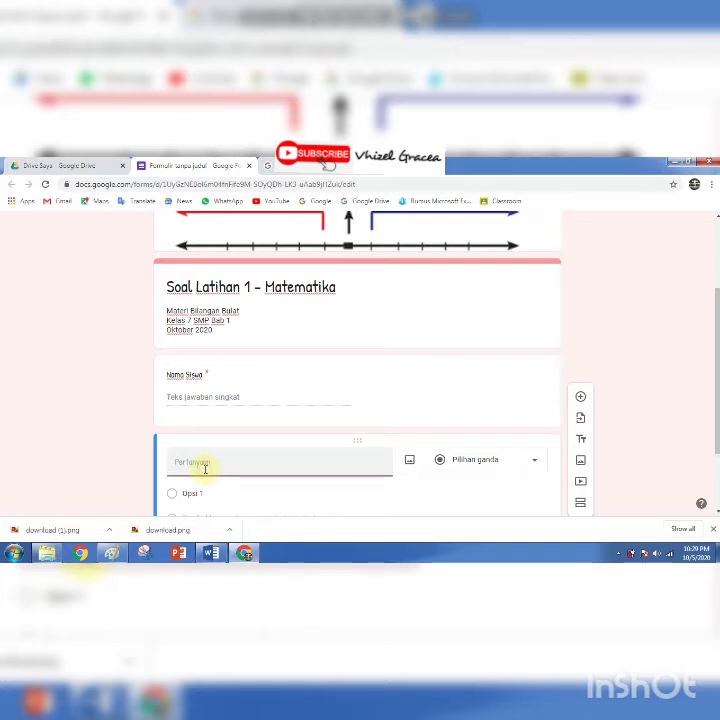
type("Kelas")
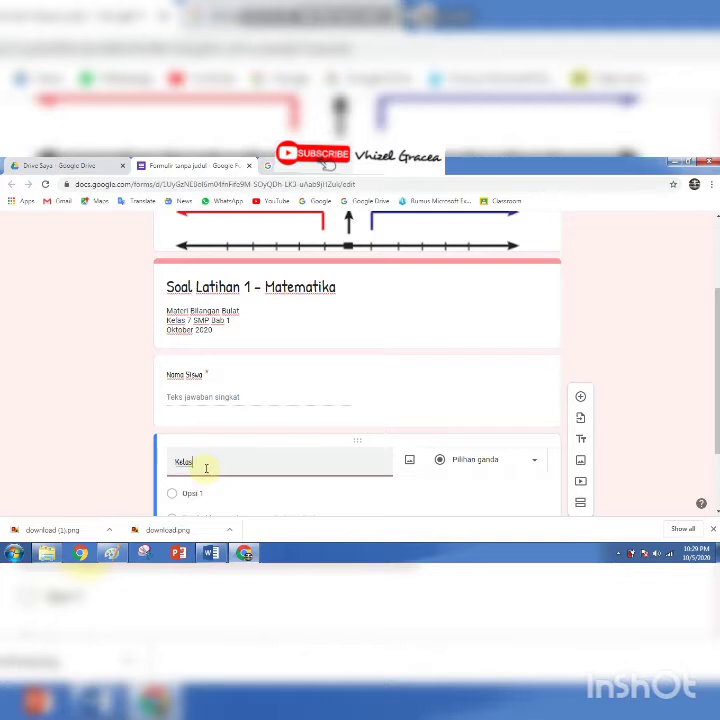
scroll(454, 432, "down", 2)
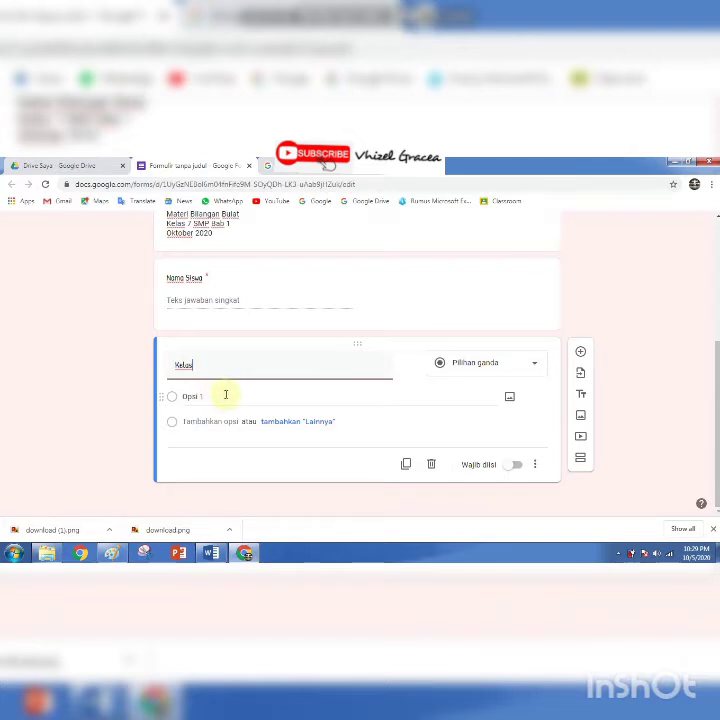
left_click(533, 367)
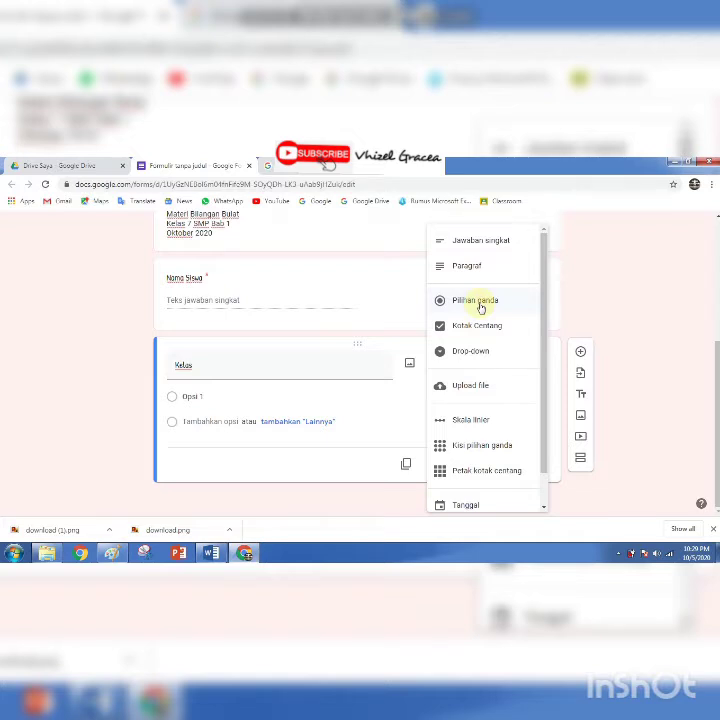
left_click(479, 301)
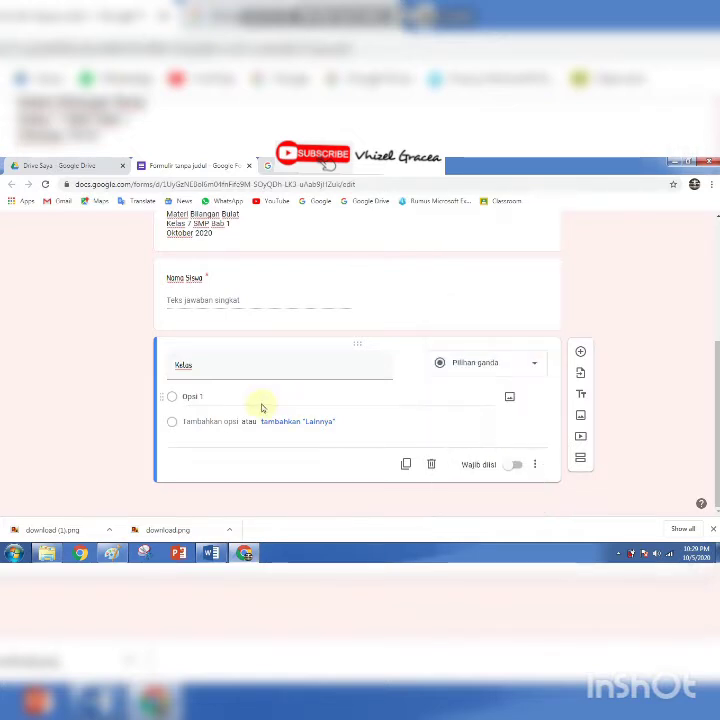
Replace the first answer option of the "Kelas" question with "7A".
left_click(192, 396)
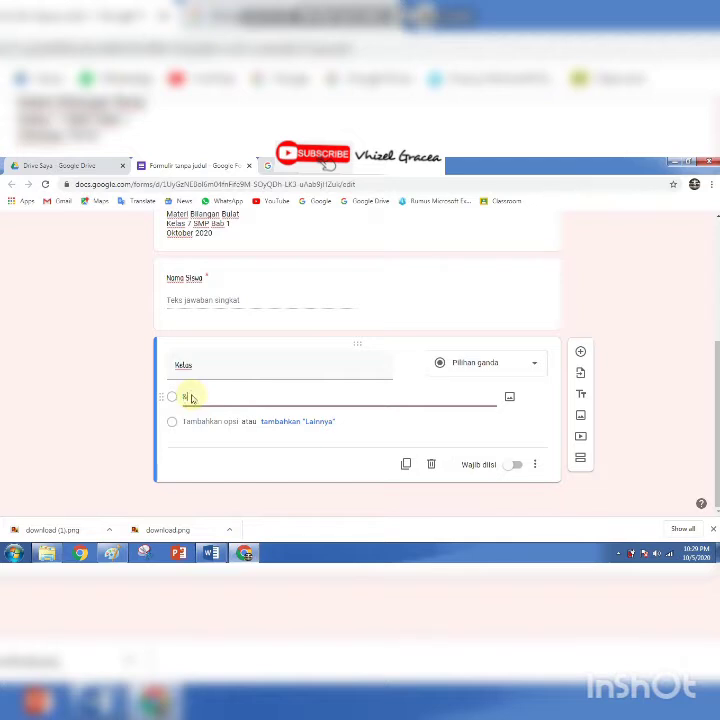
key("BackSpace")
type("7A")
left_click(278, 423)
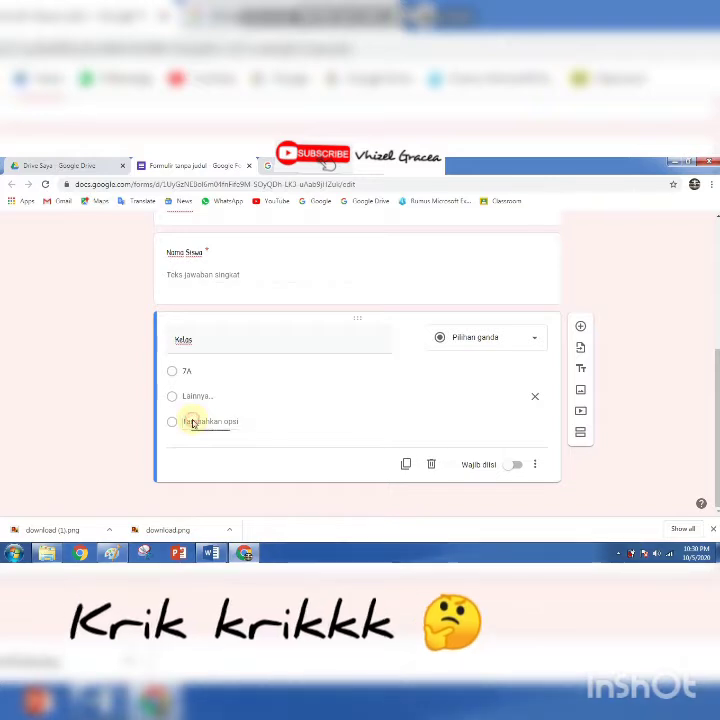
left_click(195, 422)
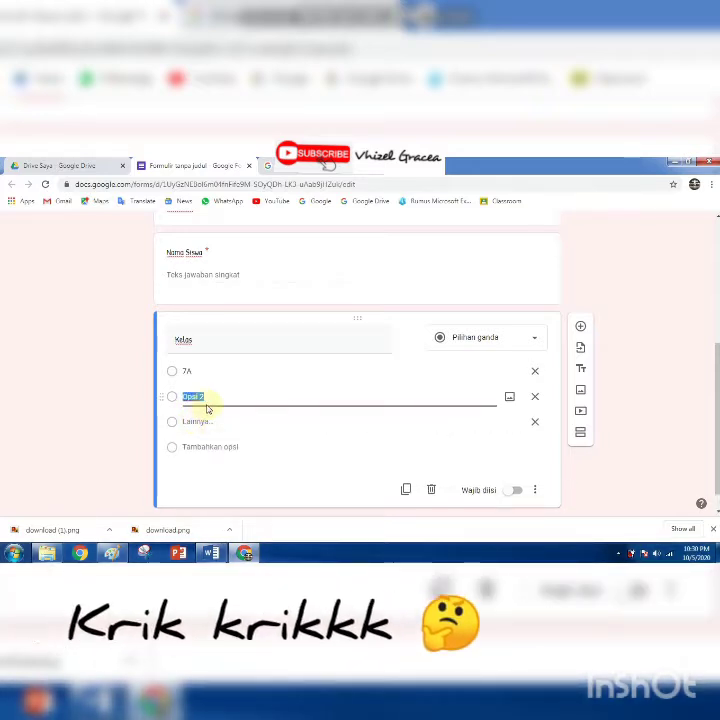
left_click(537, 424)
left_click(537, 424)
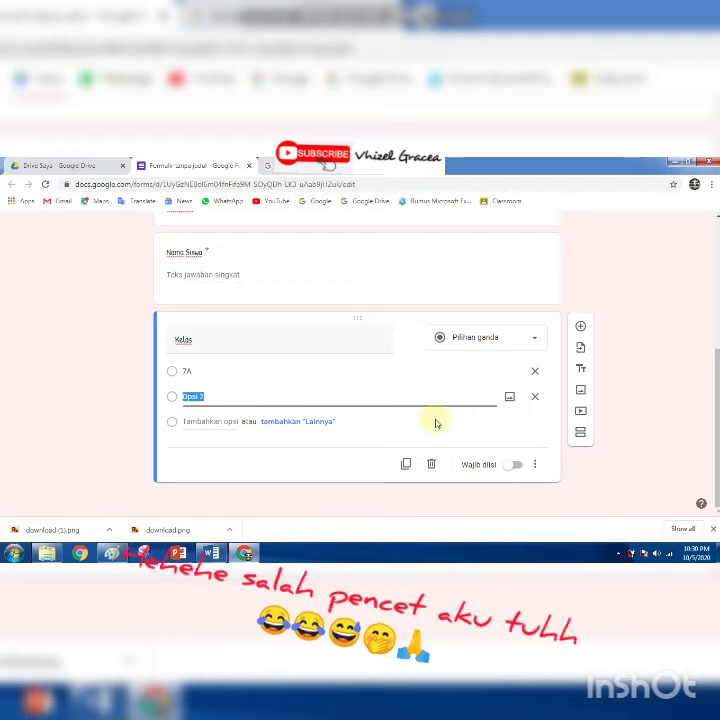
left_click(537, 398)
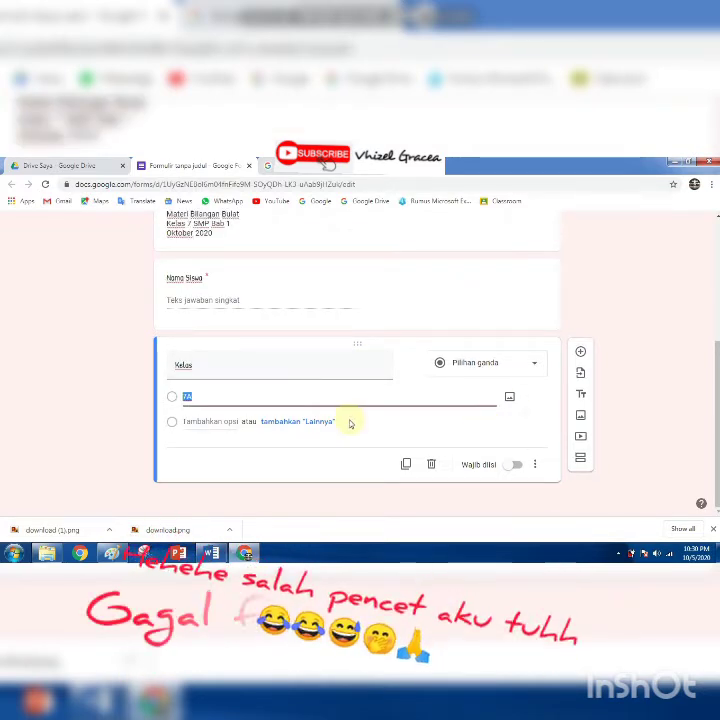
Add the answer options "7B" and "7C" to the "Kelas" question.
left_click(218, 422)
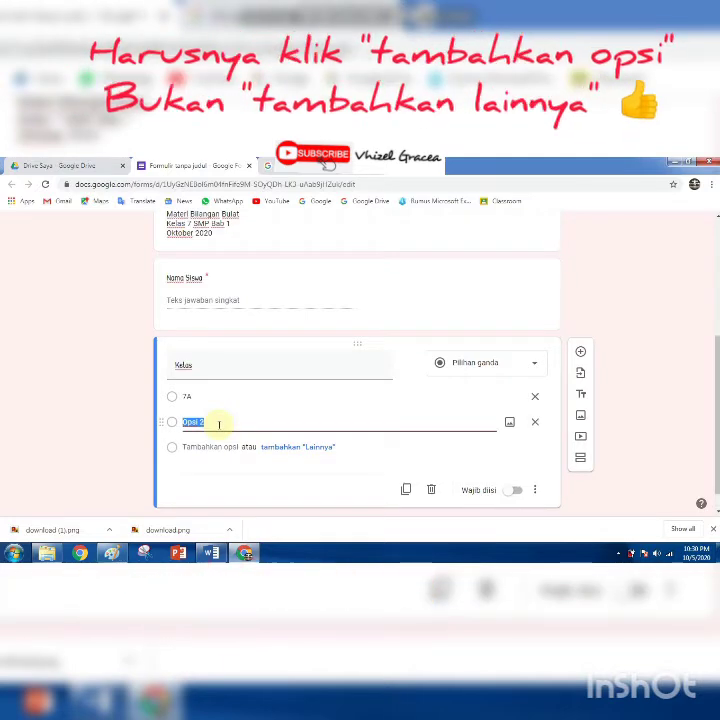
type("7")
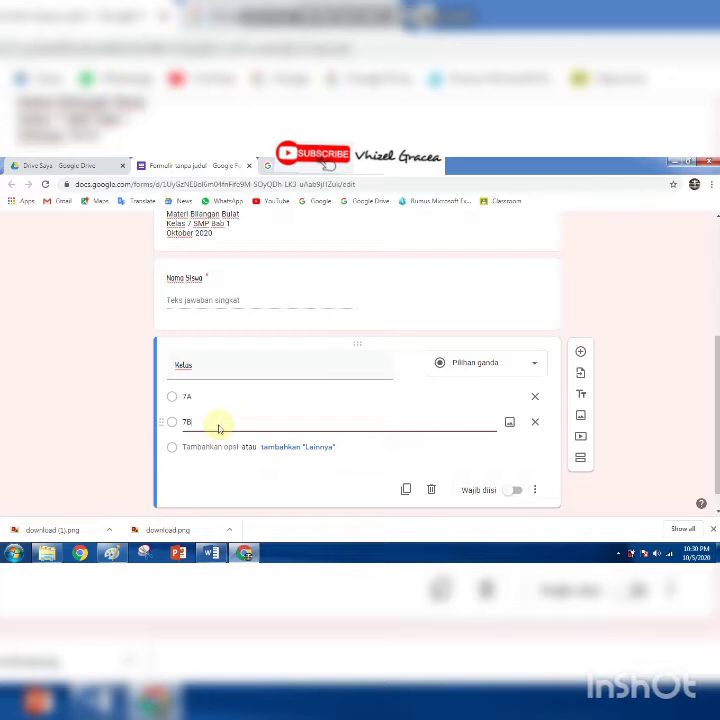
type("B")
left_click(207, 447)
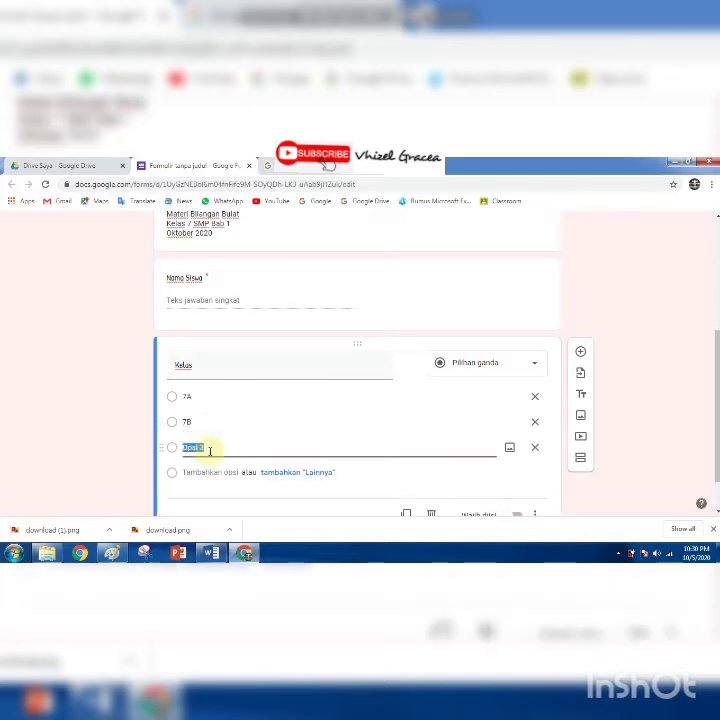
type("7C")
left_click(232, 505)
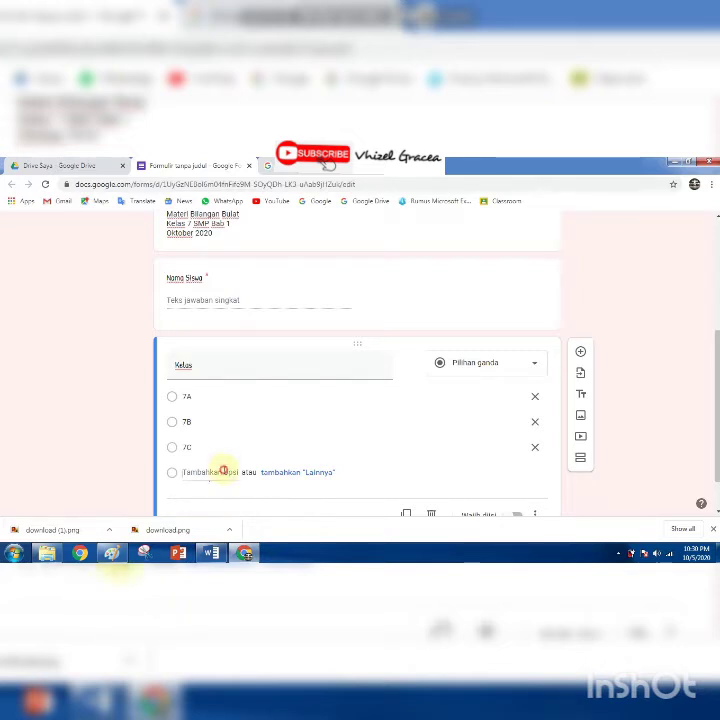
Add the answer options "7D" and "7E" to the "Kelas" question.
left_click(224, 471)
type("7D")
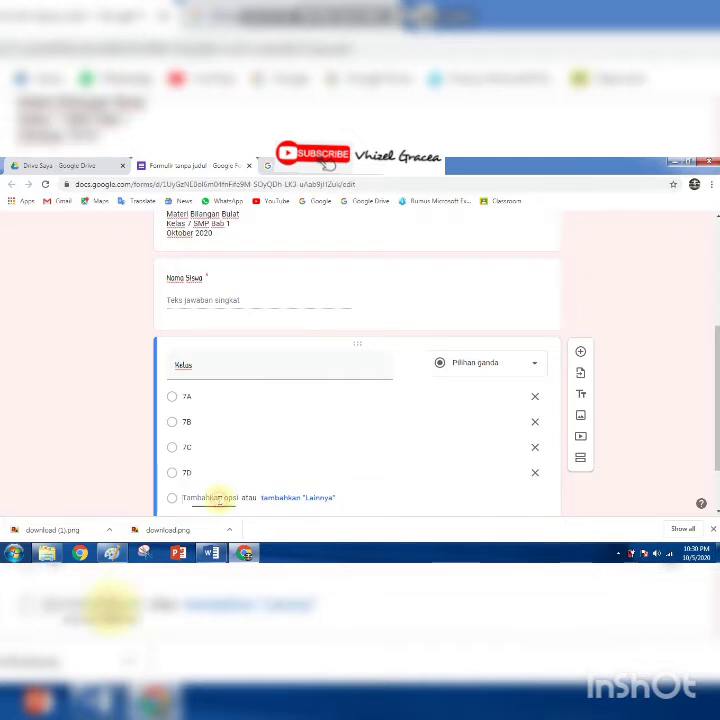
left_click(218, 497)
type("7E")
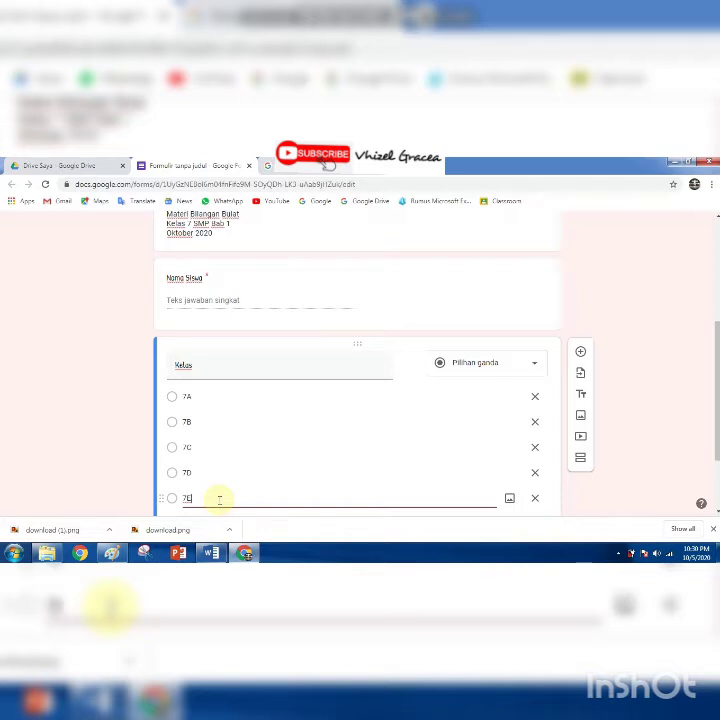
Try the Kotak Centang and Drop-down types on the "Kelas" question.
left_click(533, 370)
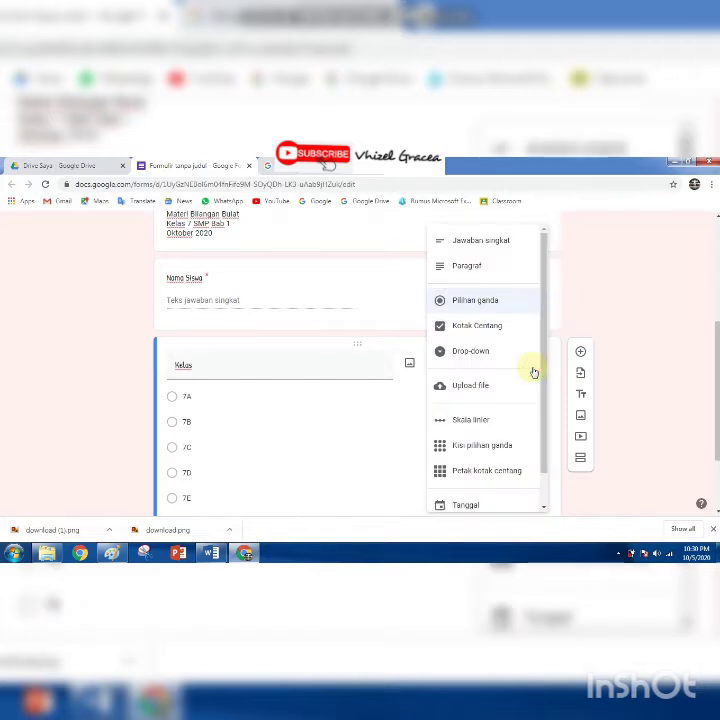
left_click(484, 326)
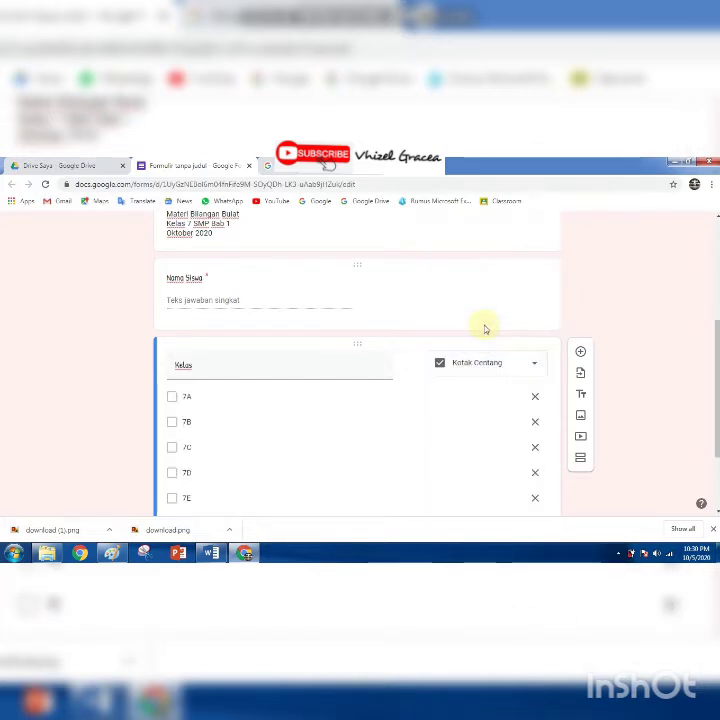
left_click(172, 399)
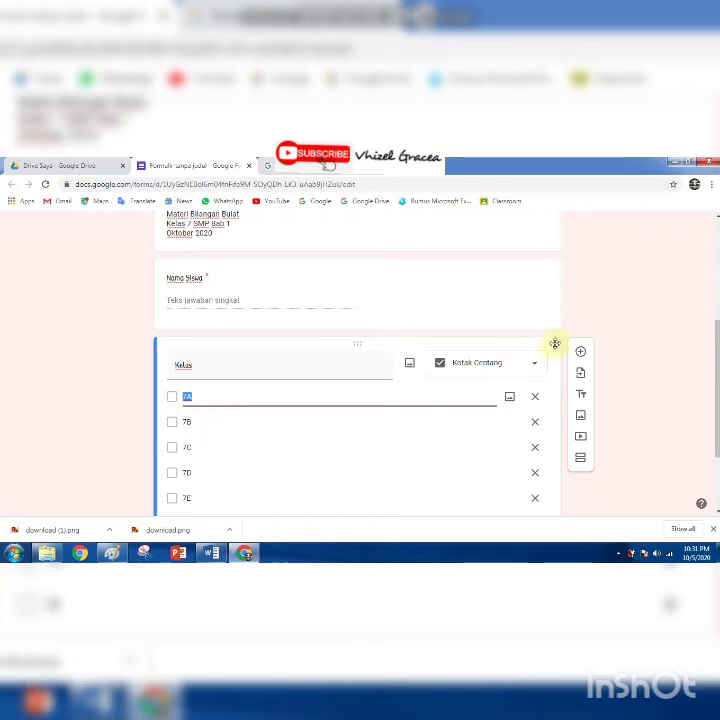
left_click(535, 368)
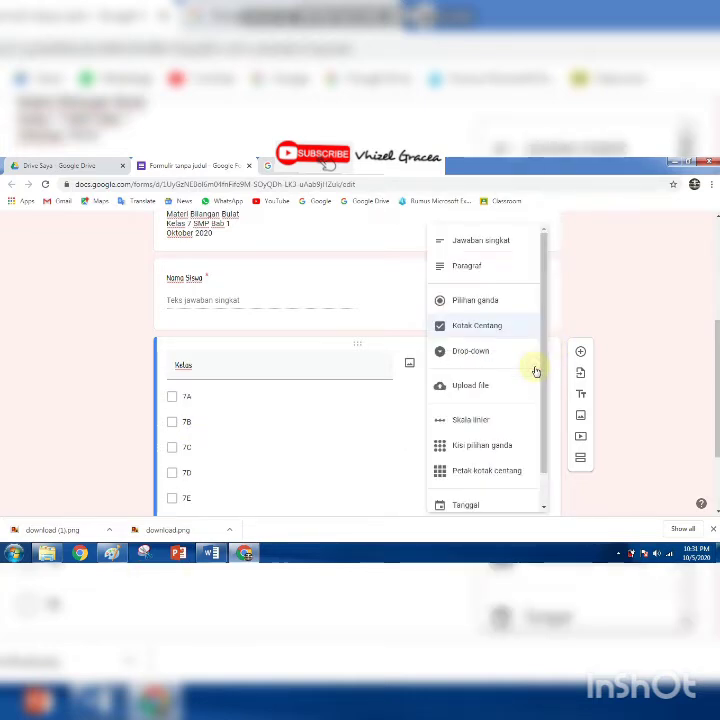
left_click(470, 352)
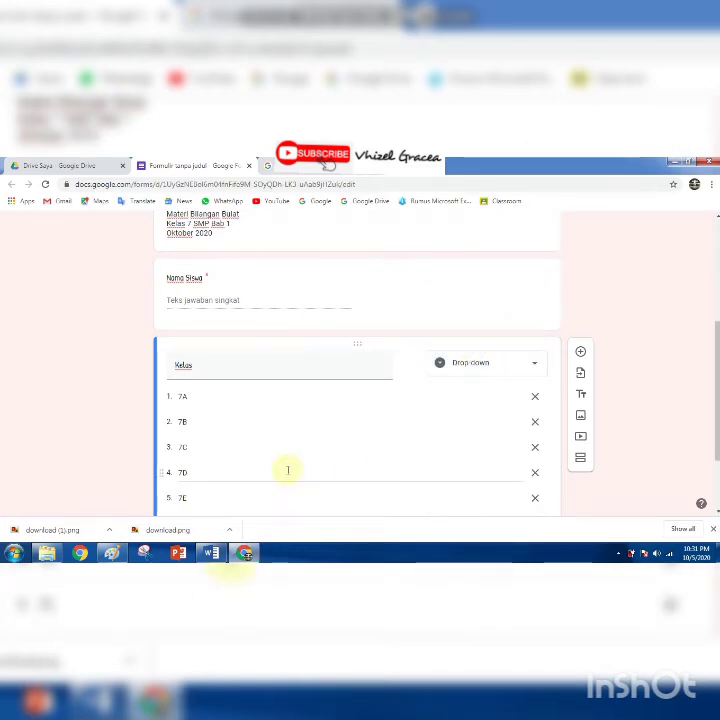
scroll(708, 345, "down", 1)
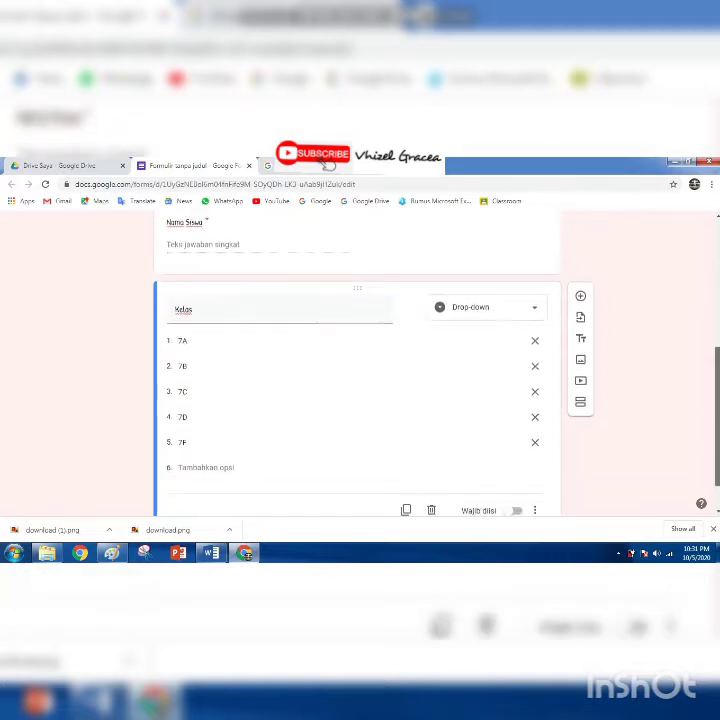
scroll(391, 416, "down", 1)
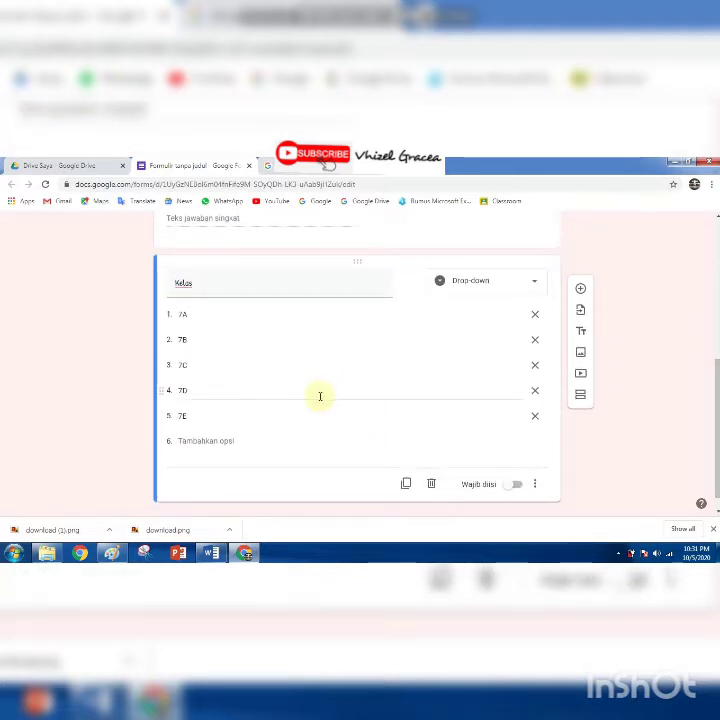
Set the "Kelas" question to the Kotak Centang type and make it required.
left_click(536, 286)
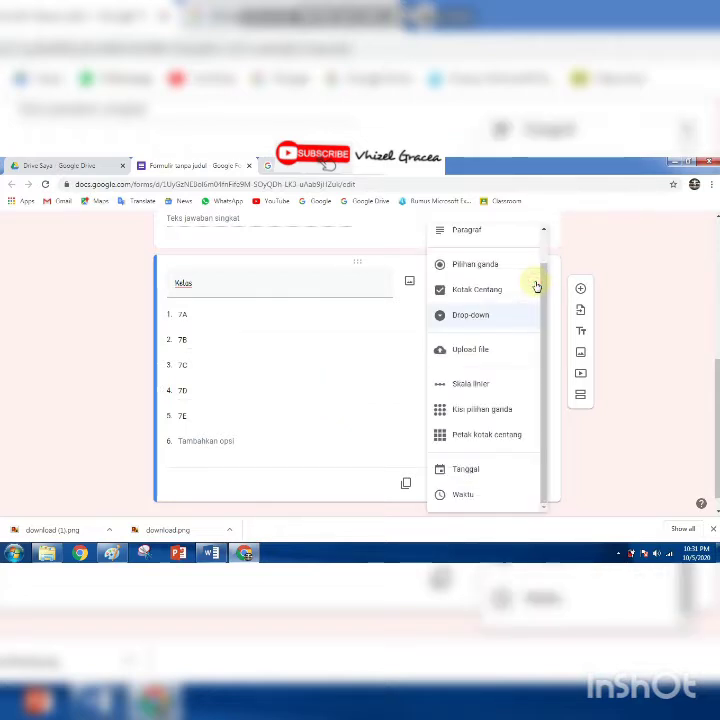
left_click(488, 297)
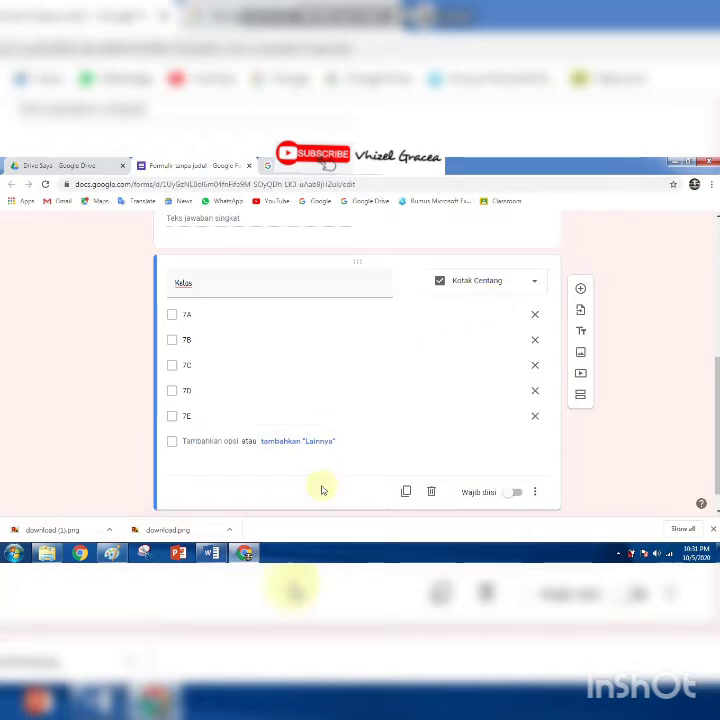
left_click(517, 493)
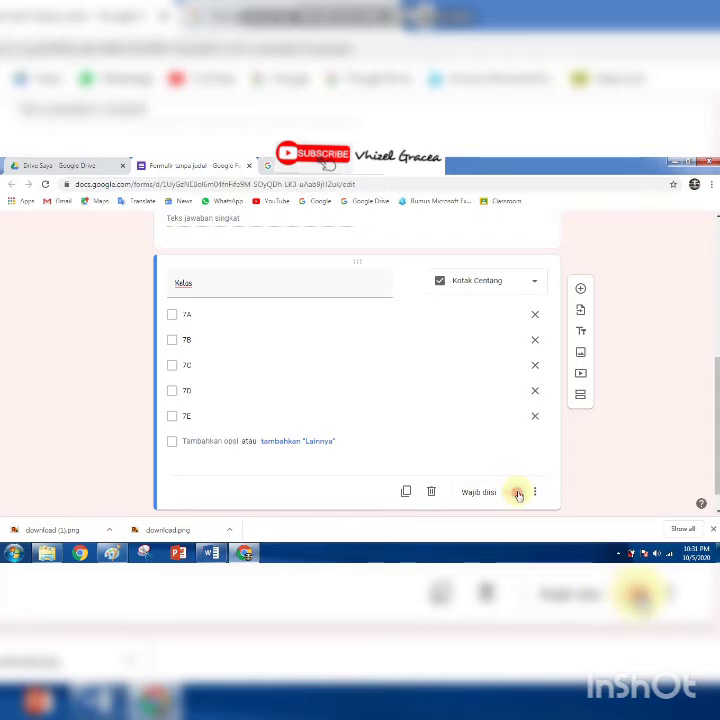
Add a new question titled "Jenis Kelamin" and set its type to Drop-down.
left_click(582, 290)
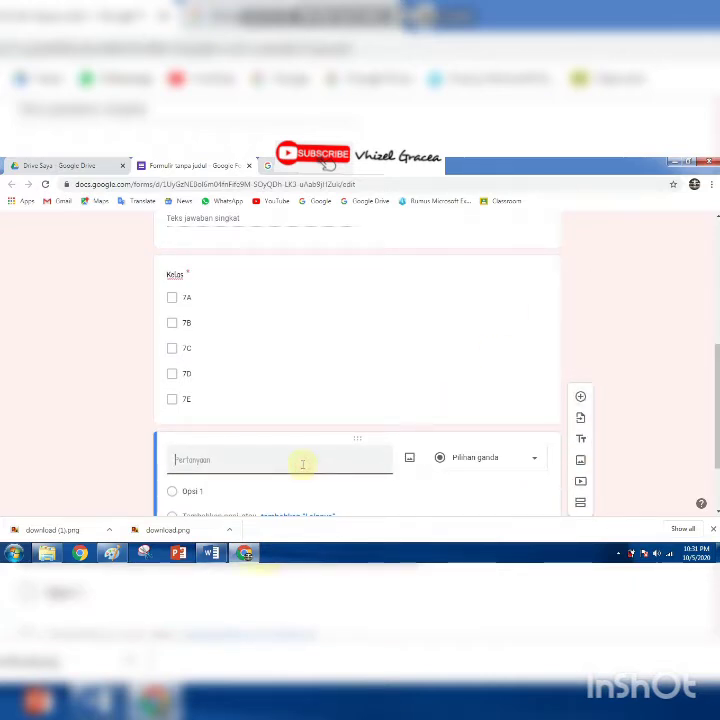
type("JEN")
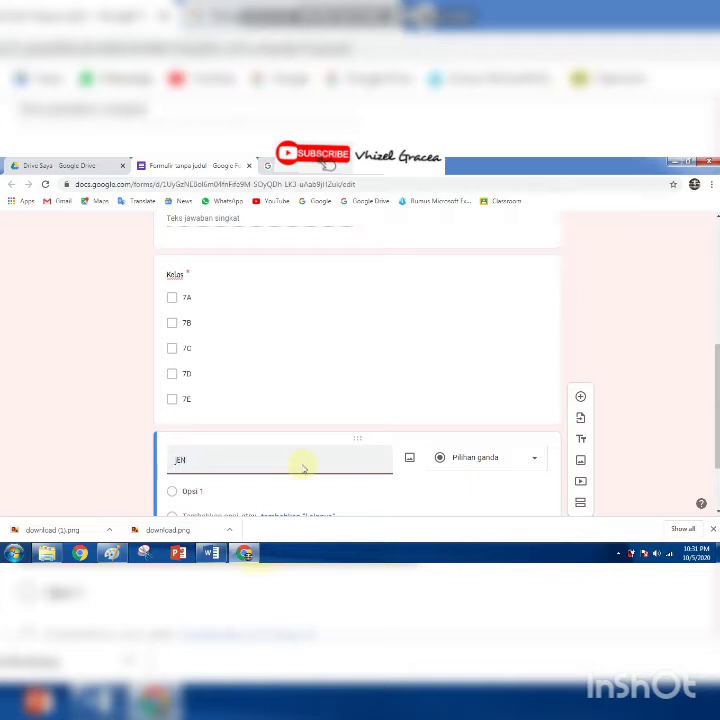
key("BackSpace")
key("BackSpace")
key("BackSpace")
type("J")
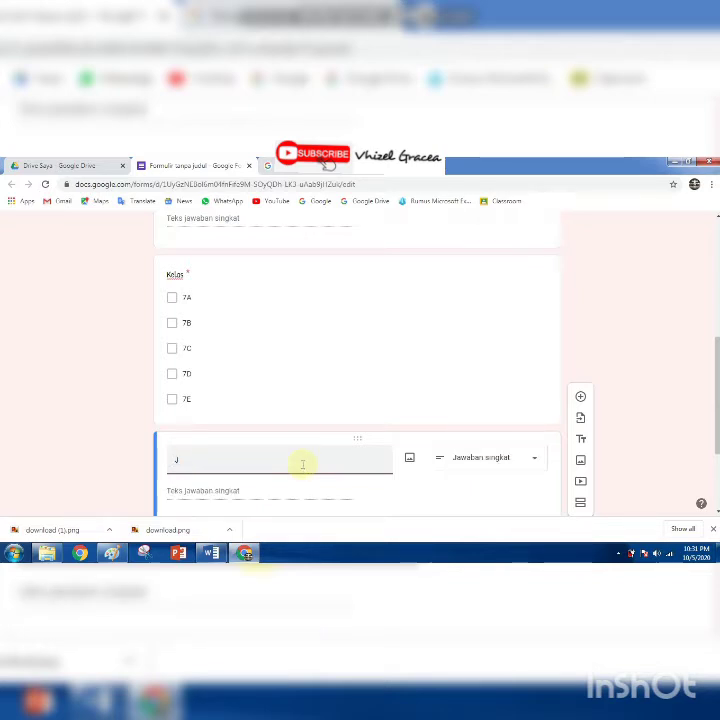
type("enis Kelami")
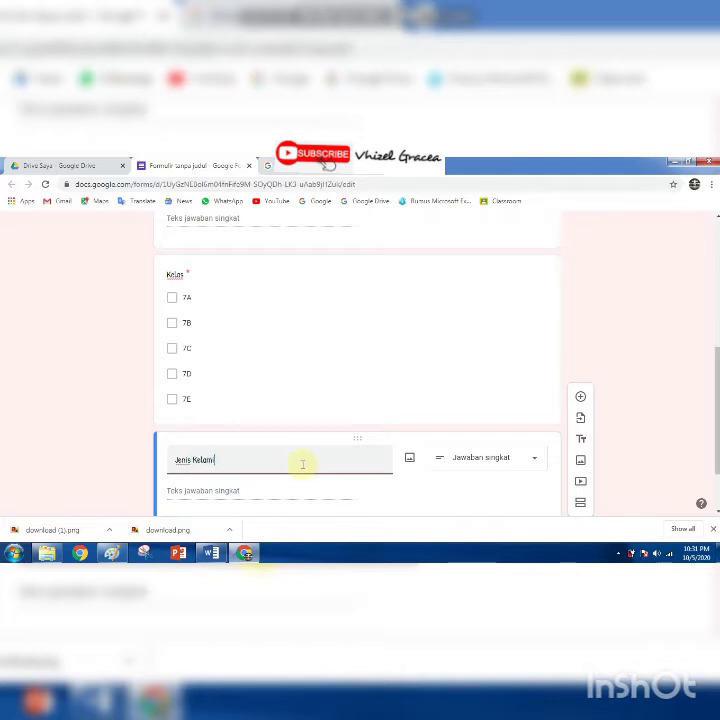
type("n")
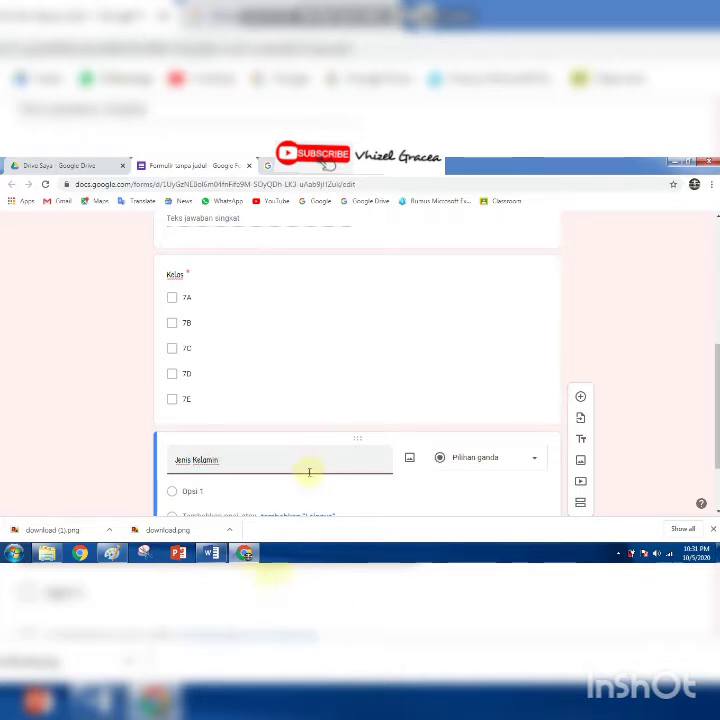
left_click(533, 457)
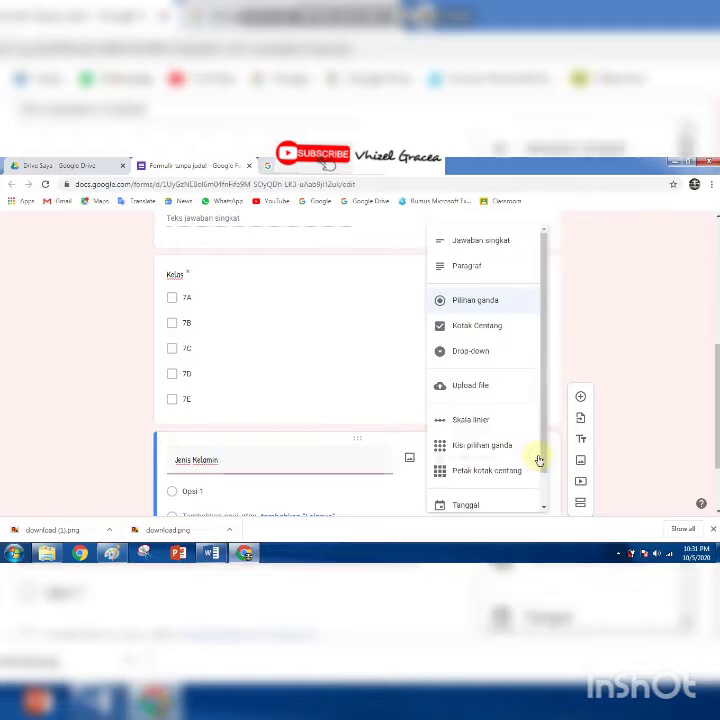
left_click(478, 352)
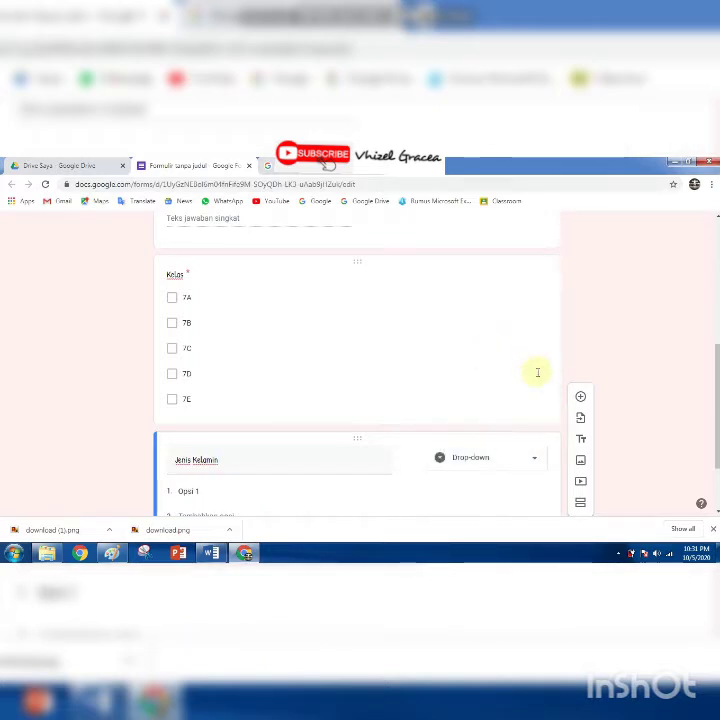
Give the "Jenis Kelamin" question the options "Laki-laki" and "Perempuan" and make it required.
scroll(708, 450, "down", 2)
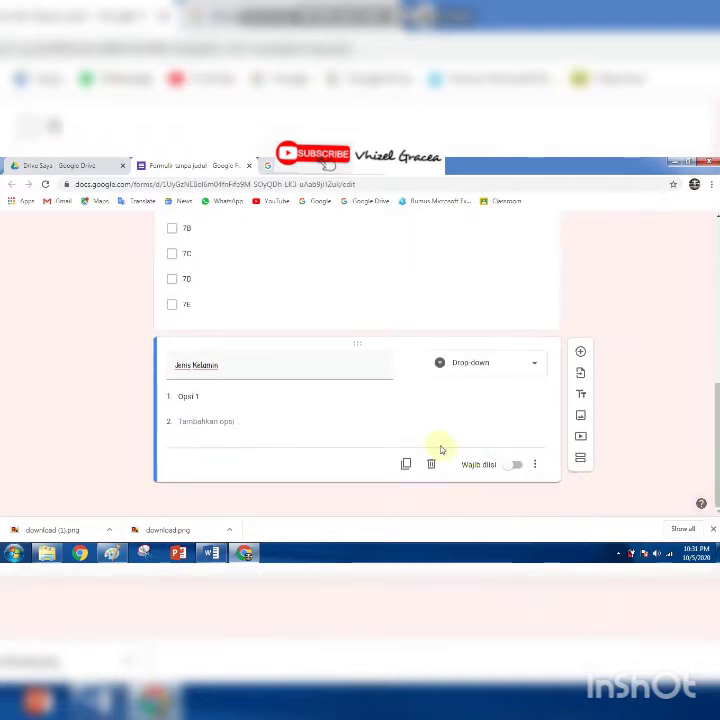
left_click(188, 395)
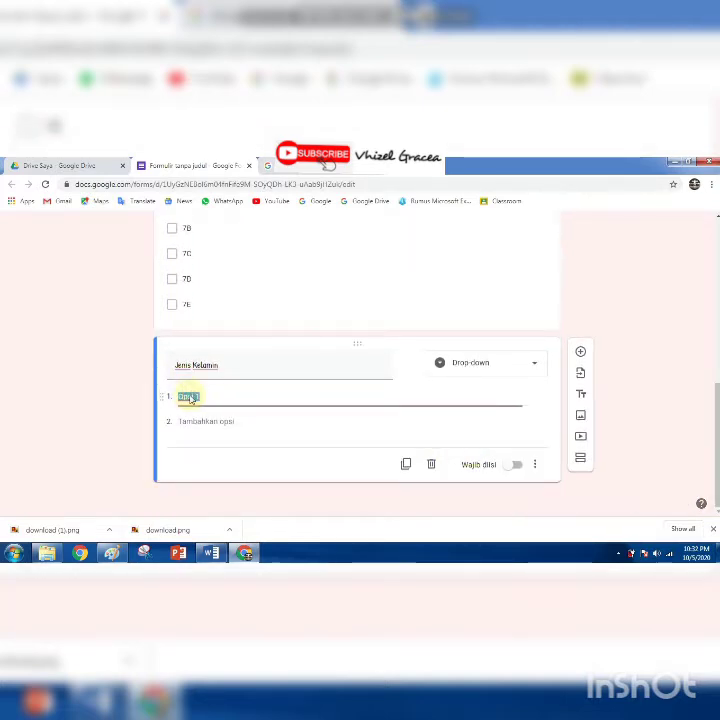
type("pe")
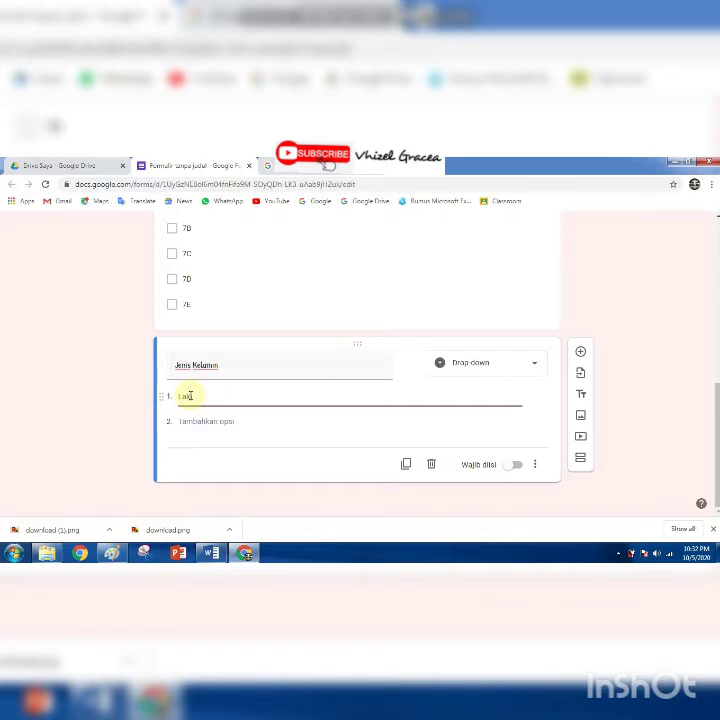
type("ki-laki")
left_click(196, 421)
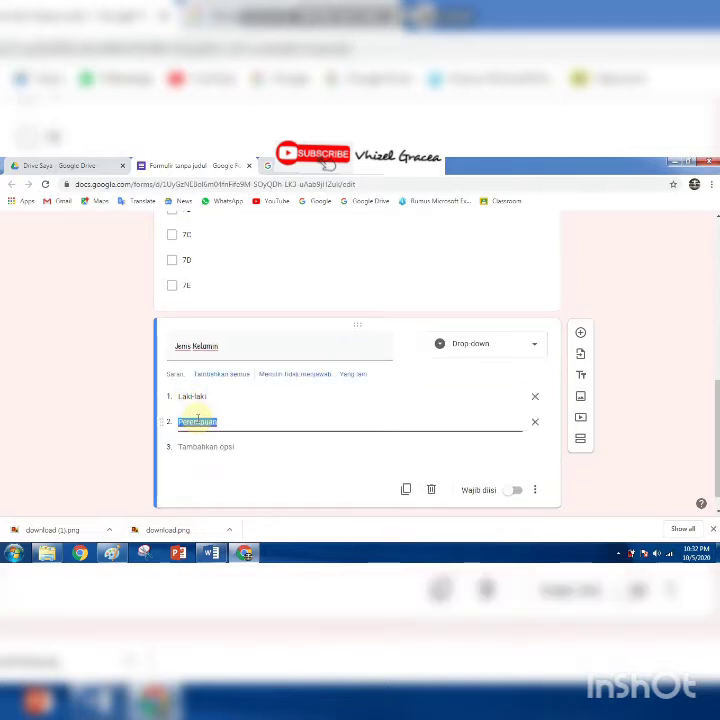
left_click(182, 421)
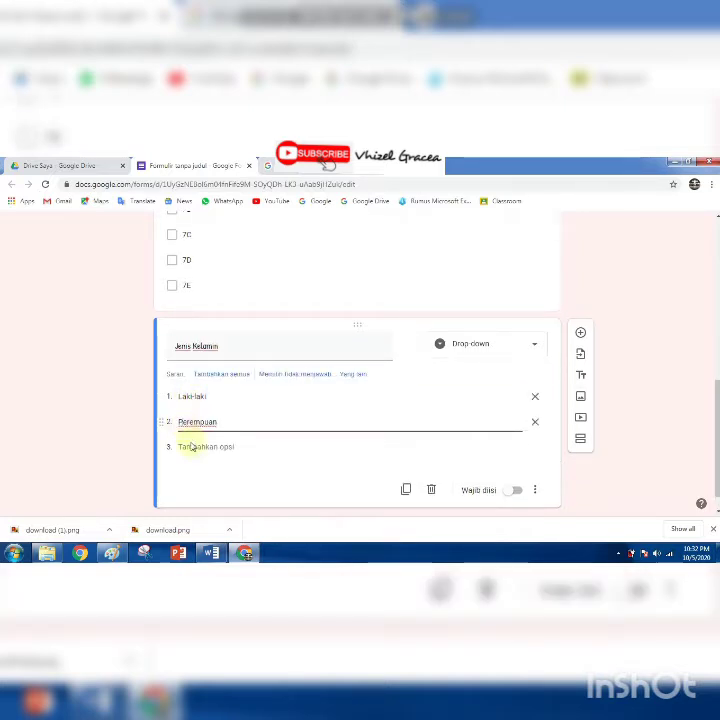
left_click(246, 493)
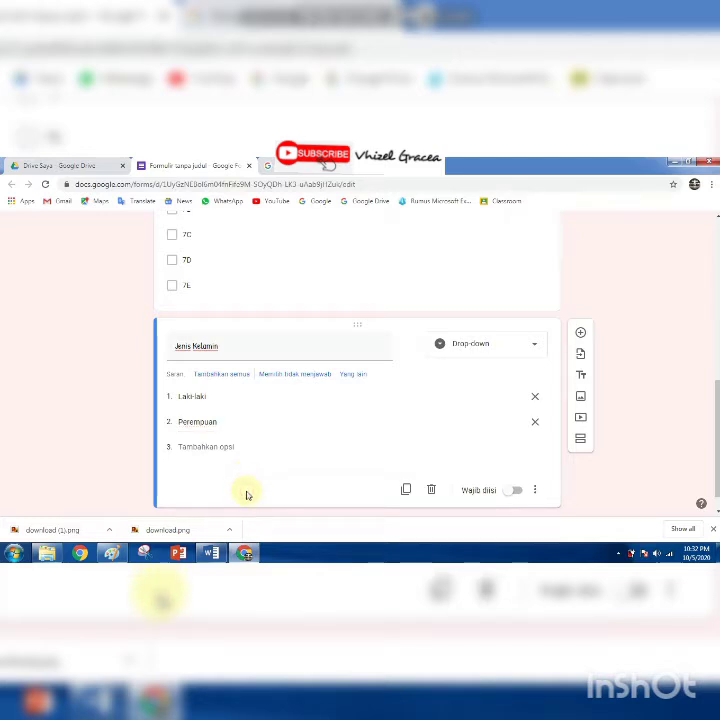
left_click(516, 491)
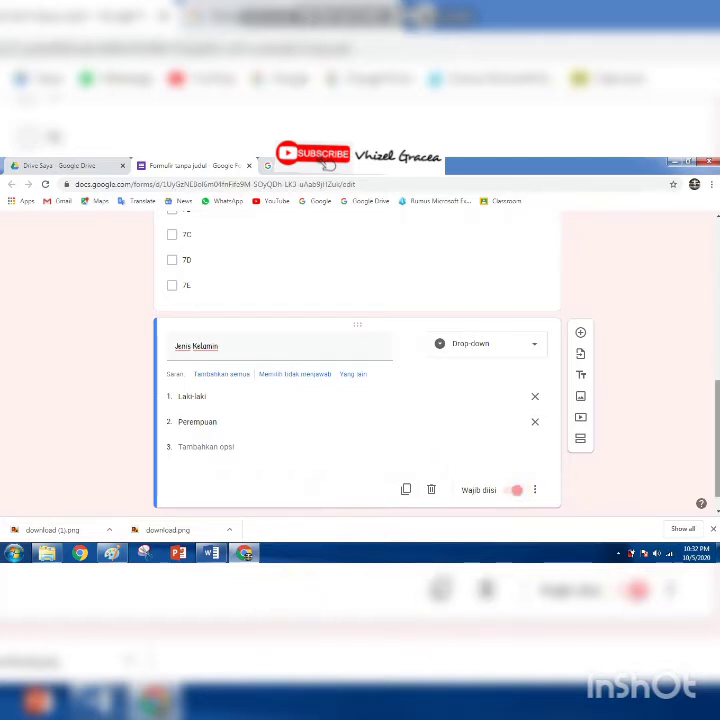
Add a new section after the "Jenis Kelamin" question and title it "Pilihlah Jawaban yang Paling Tepat".
scroll(357, 360, "up", 5)
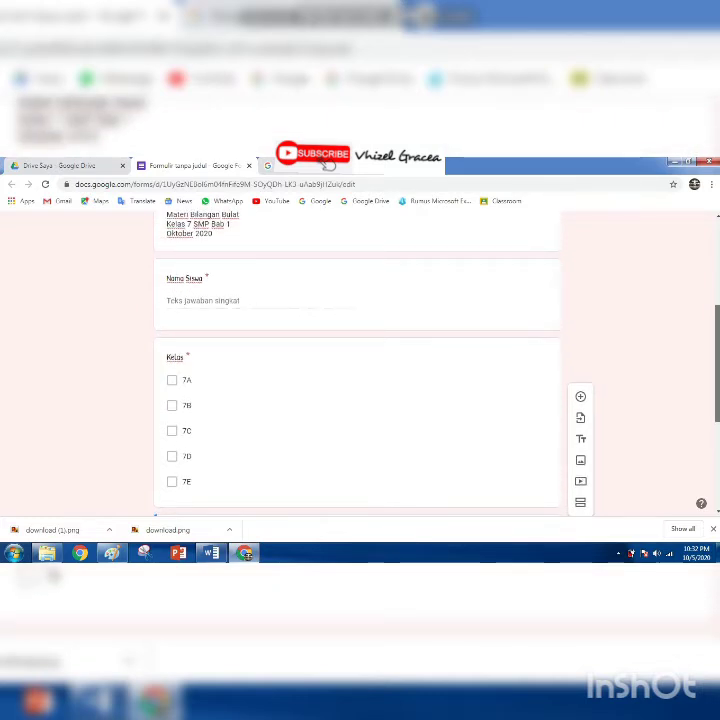
scroll(357, 360, "down", 5)
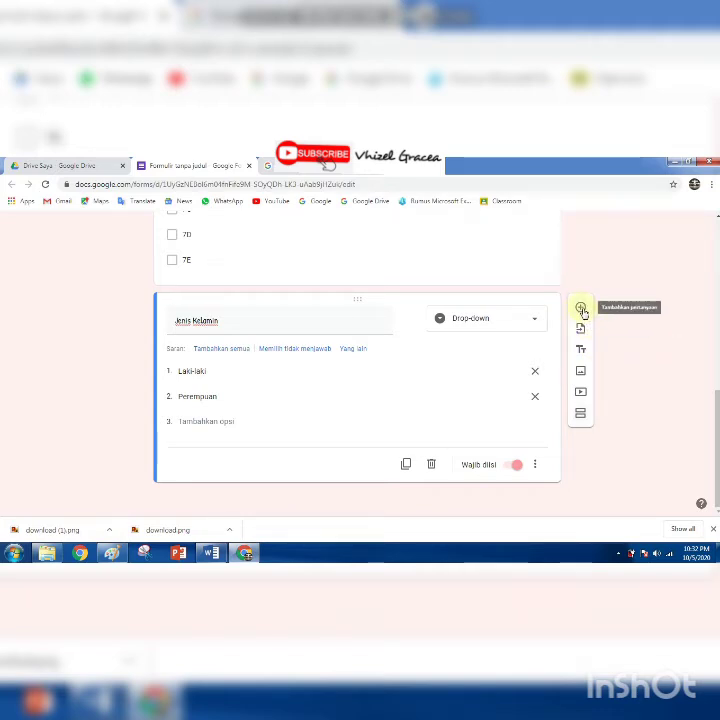
left_click(580, 415)
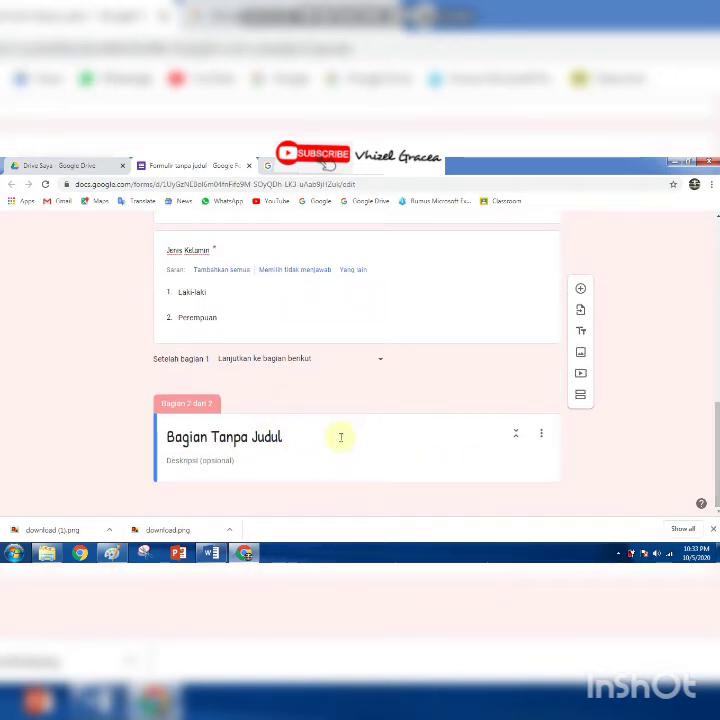
left_click(262, 438)
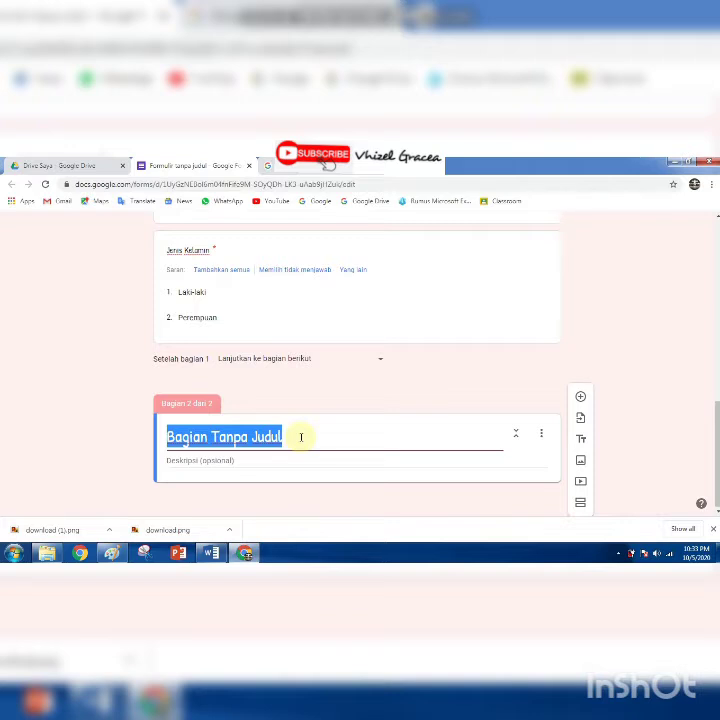
type("P")
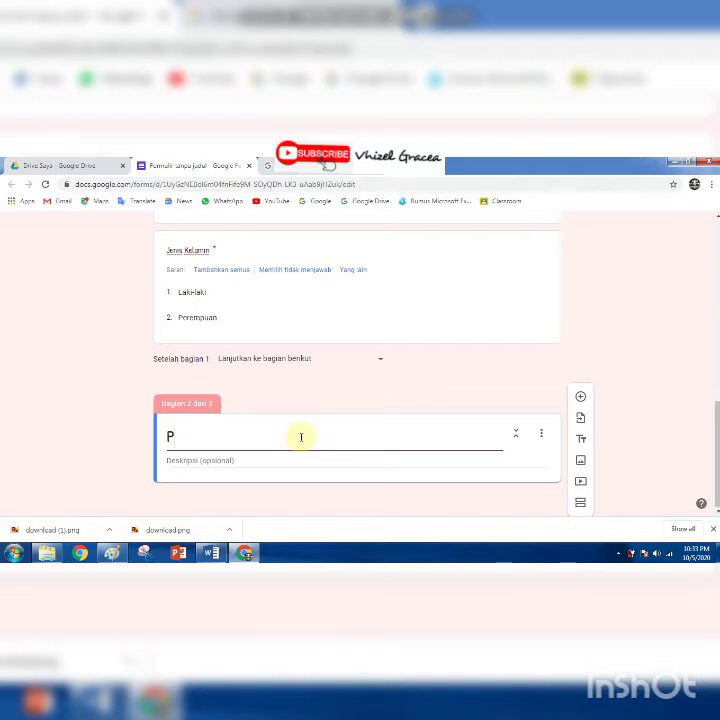
type("ilihlah ")
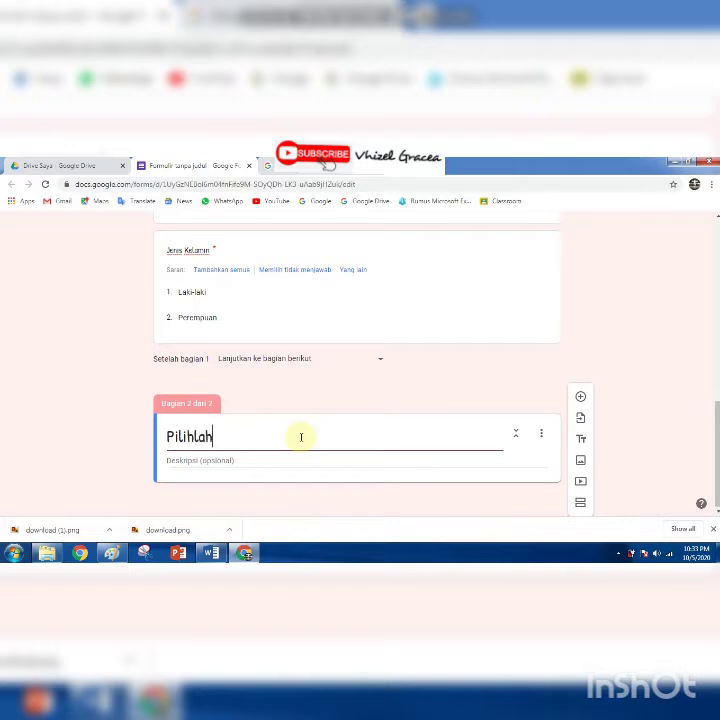
type("Jawaban yang")
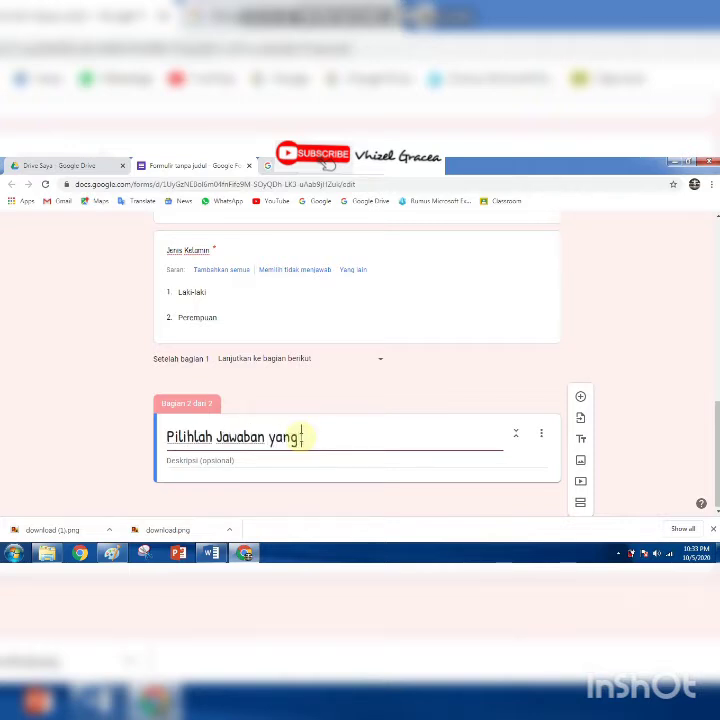
type(" Paling Tepat")
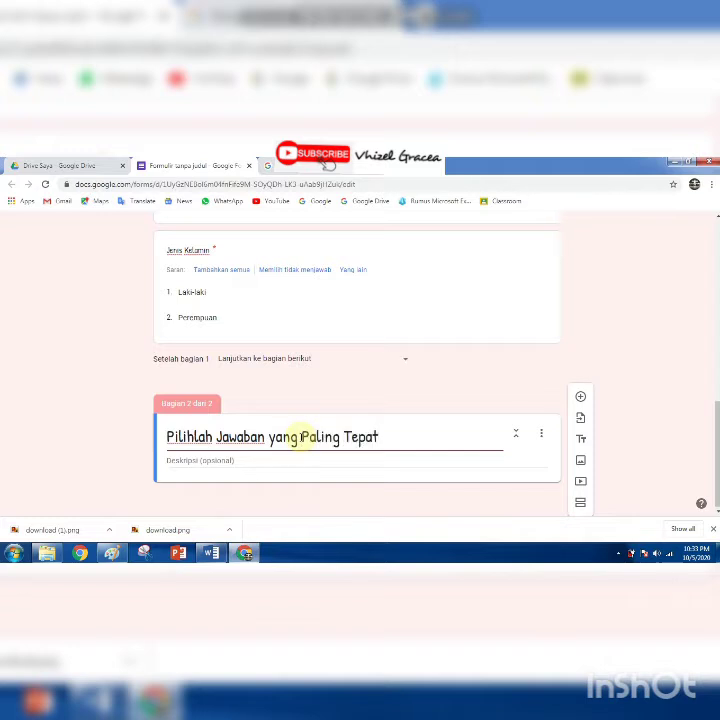
Change the title of section 2 to "Pilihlah Jawaban yang Kamu Anggap Paling Tepat!".
left_click(301, 437)
type("Kamu a")
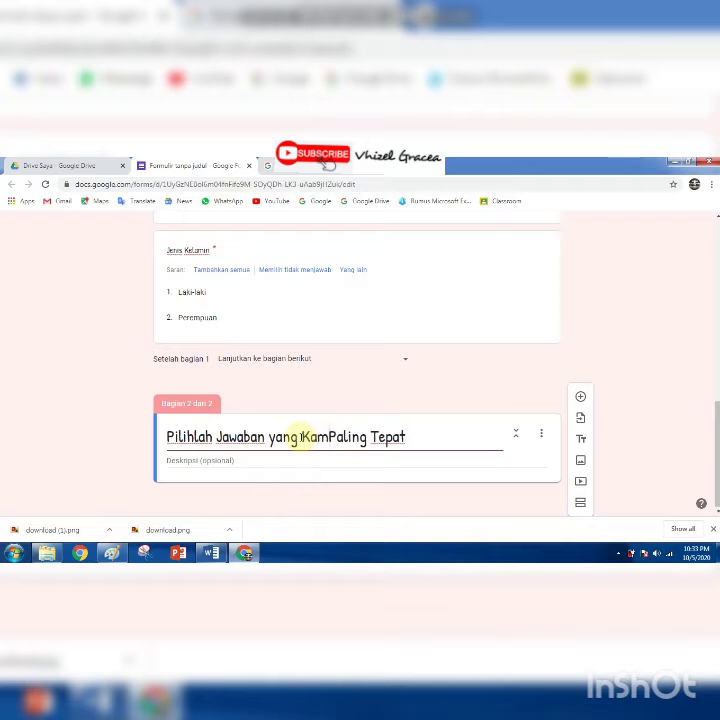
key("BackSpace")
type("Ang")
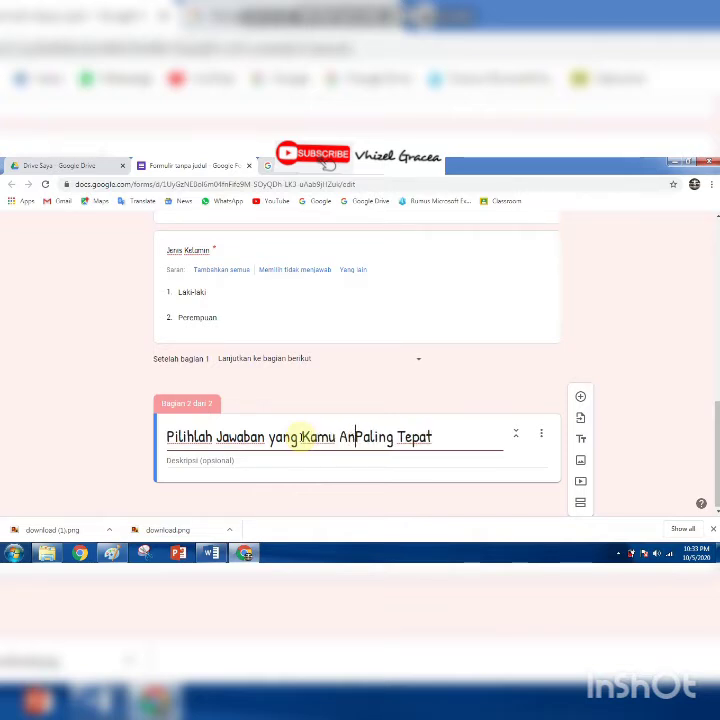
type("gap")
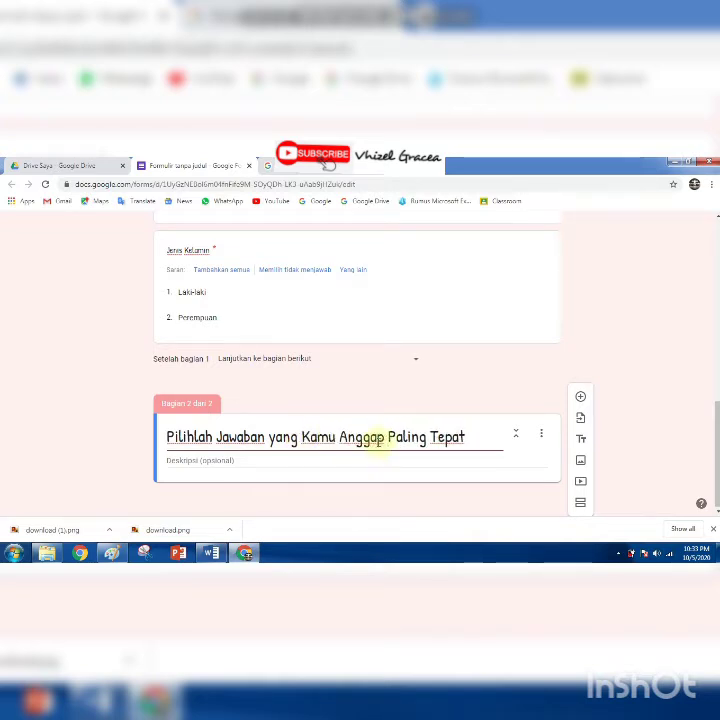
left_click(476, 439)
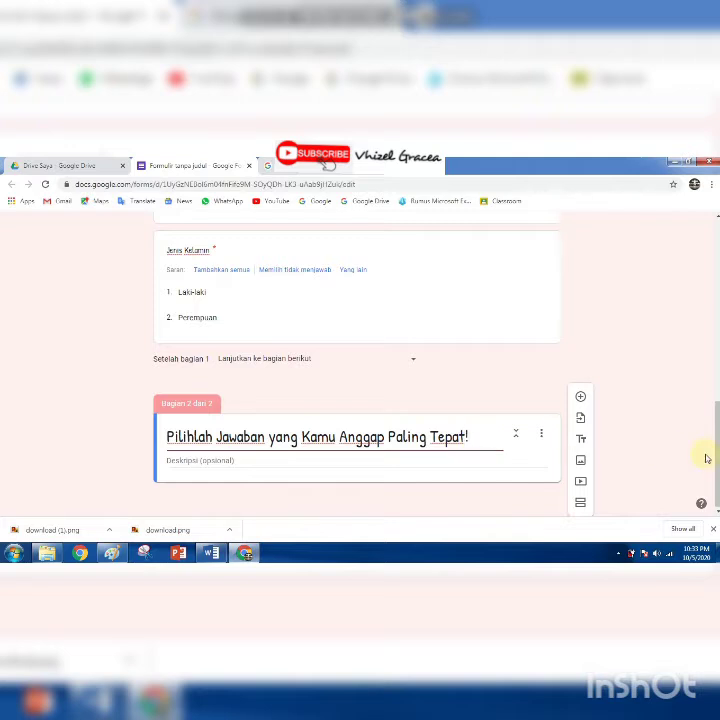
Open the form settings and enable "Batasi ke 1 tanggapan" to limit each respondent to one response.
scroll(706, 458, "up", 3)
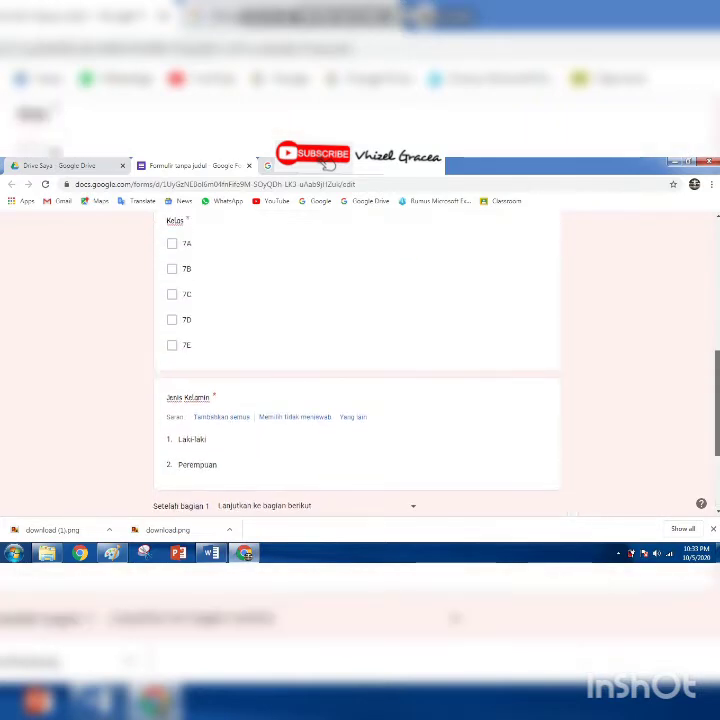
scroll(712, 300, "up", 5)
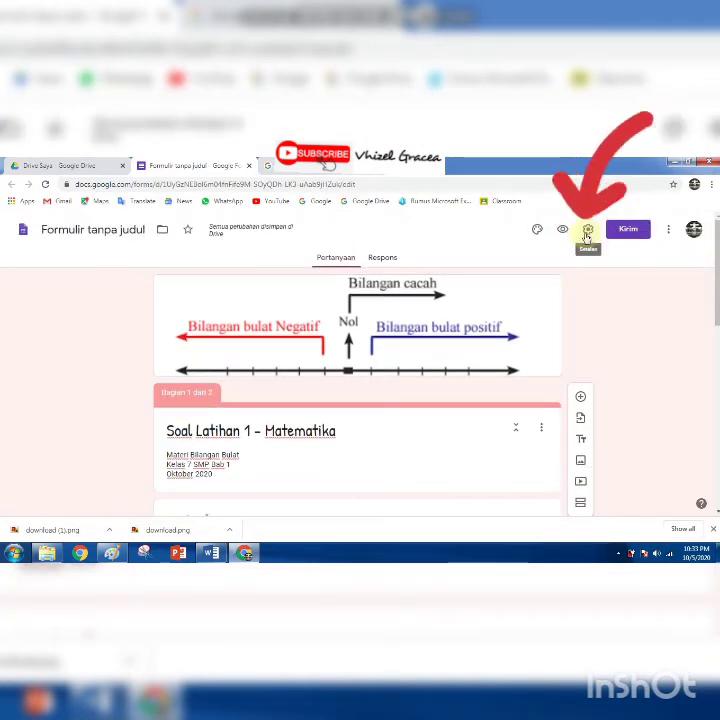
left_click(588, 231)
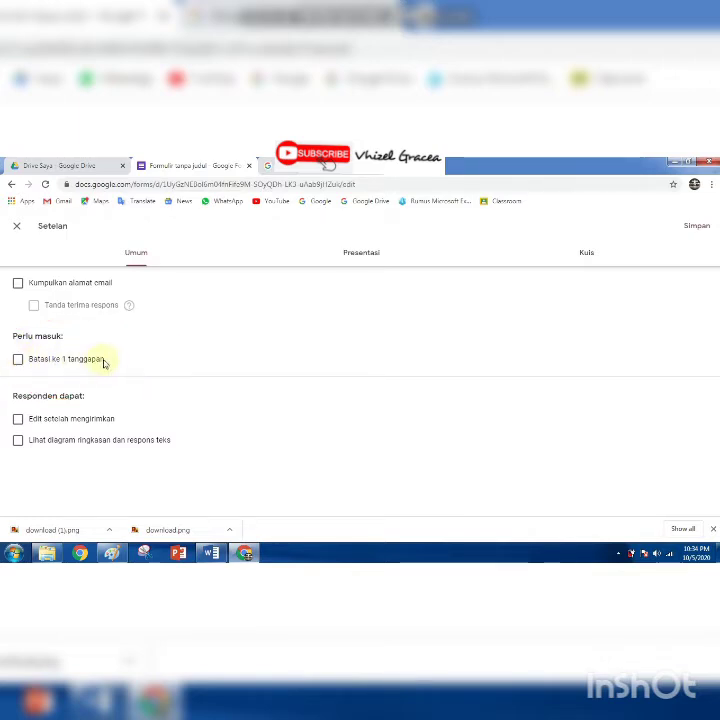
left_click(17, 362)
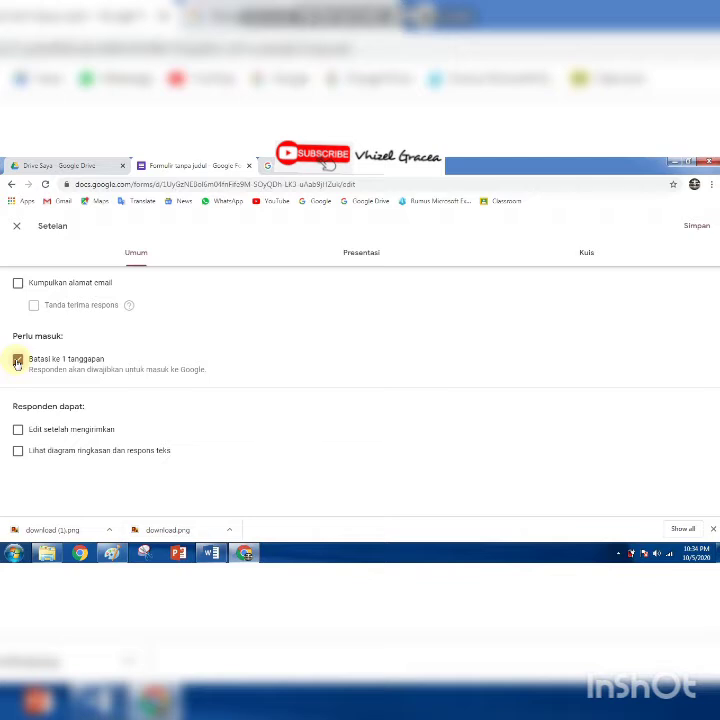
Enable "Acak urutan pertanyaan" in the presentation settings to shuffle the question order.
left_click(370, 257)
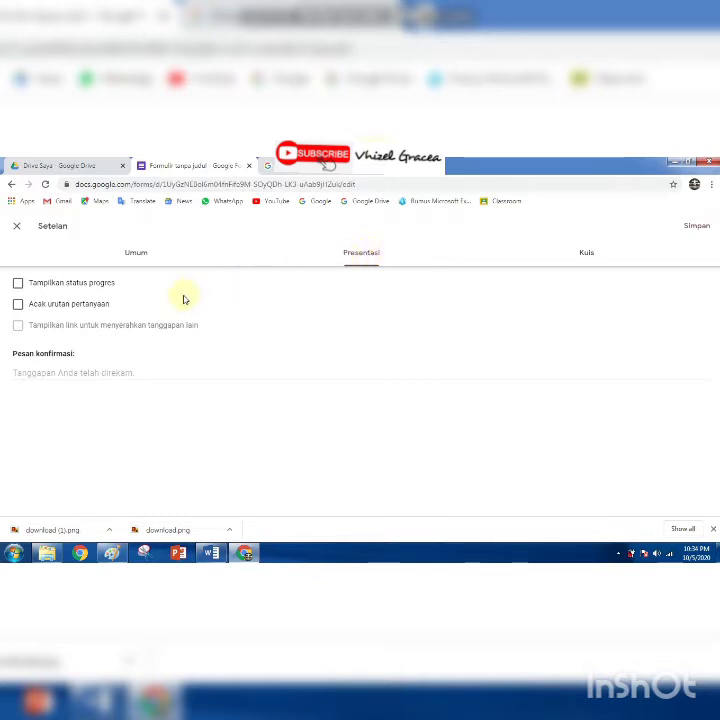
left_click(18, 305)
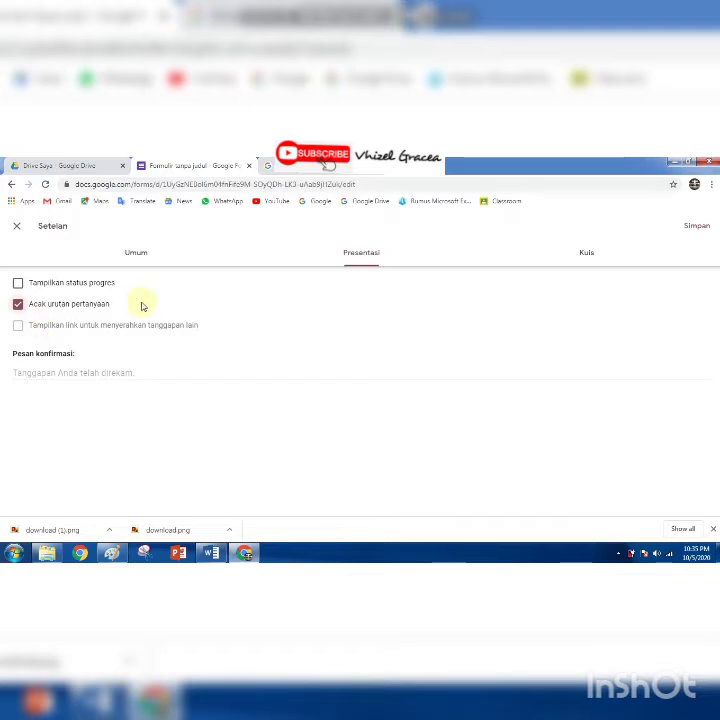
left_click(18, 303)
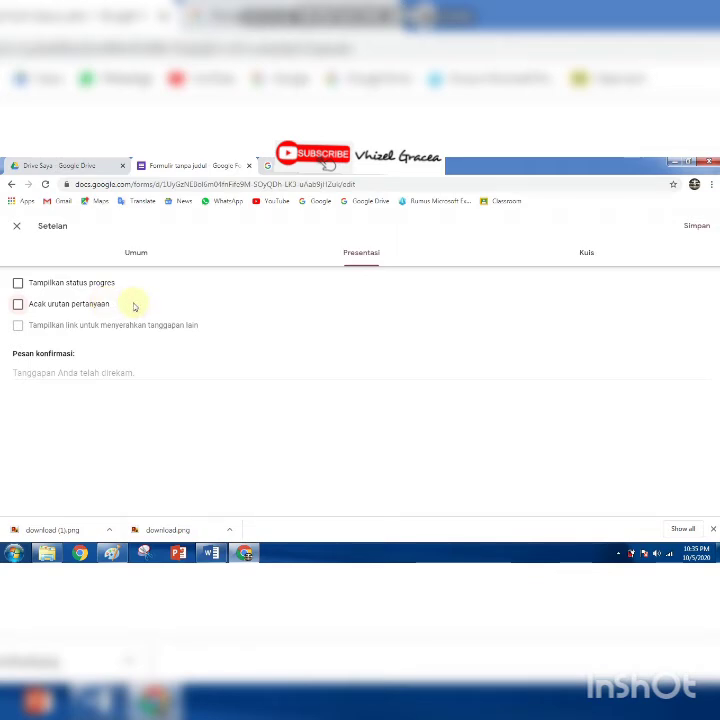
left_click(18, 303)
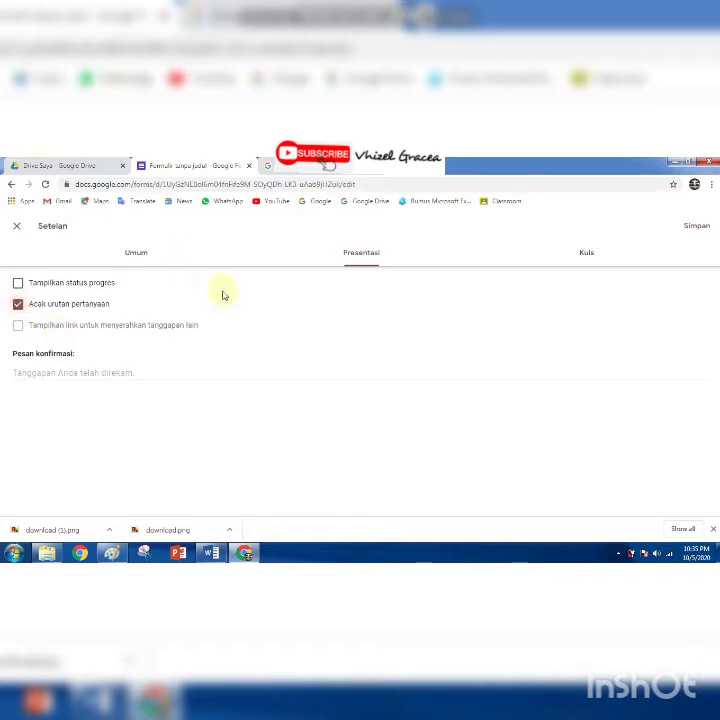
Make the form a quiz, let respondents see only "Nilai poin" by disabling "Pertanyaan tak terjawab" and "Jawaban yang benar", and save the settings.
left_click(588, 254)
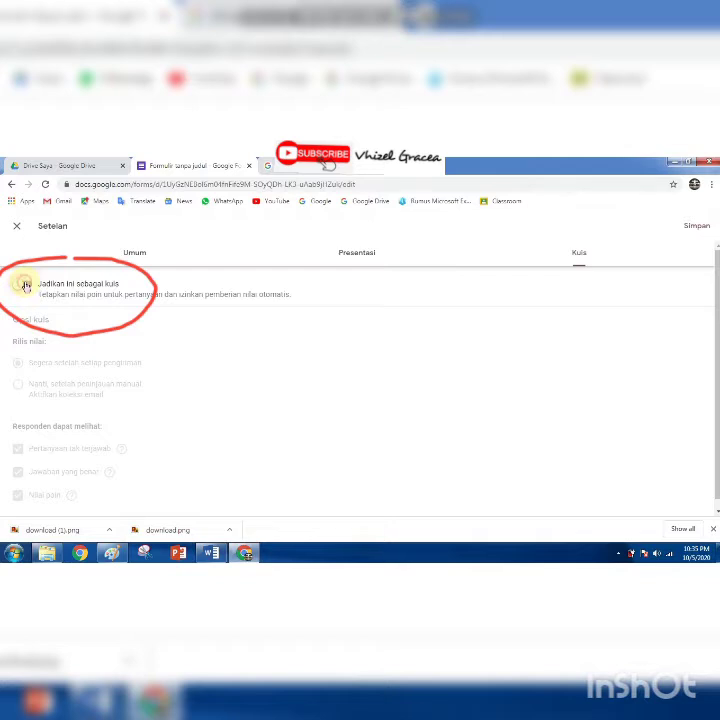
left_click(25, 286)
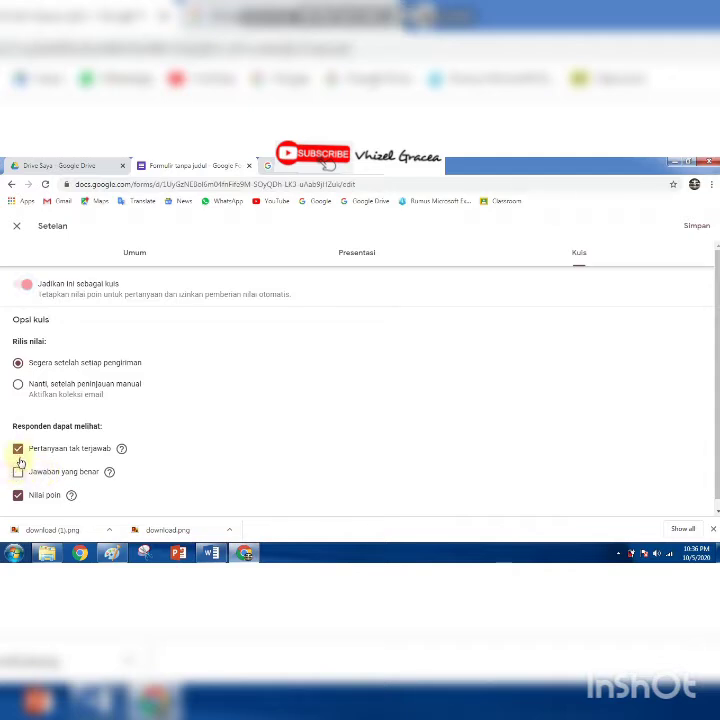
left_click(18, 450)
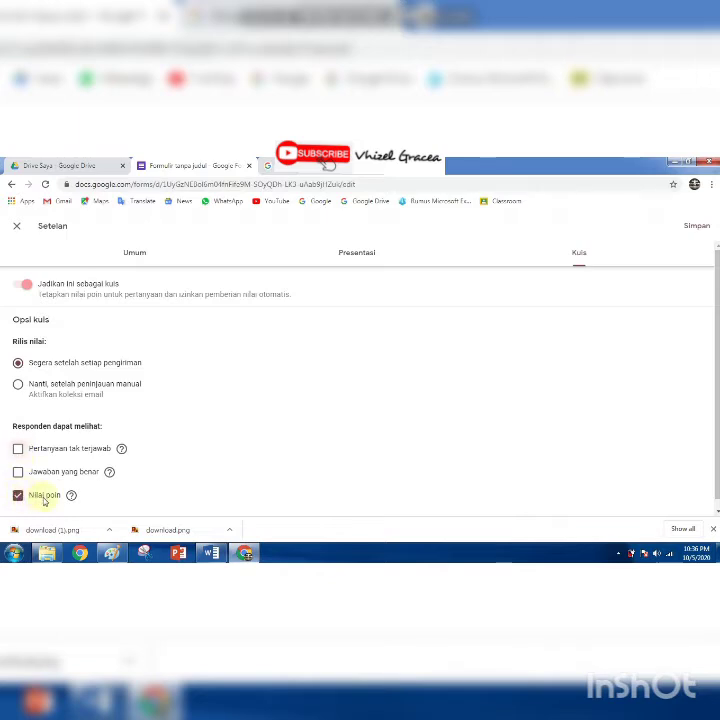
left_click(697, 228)
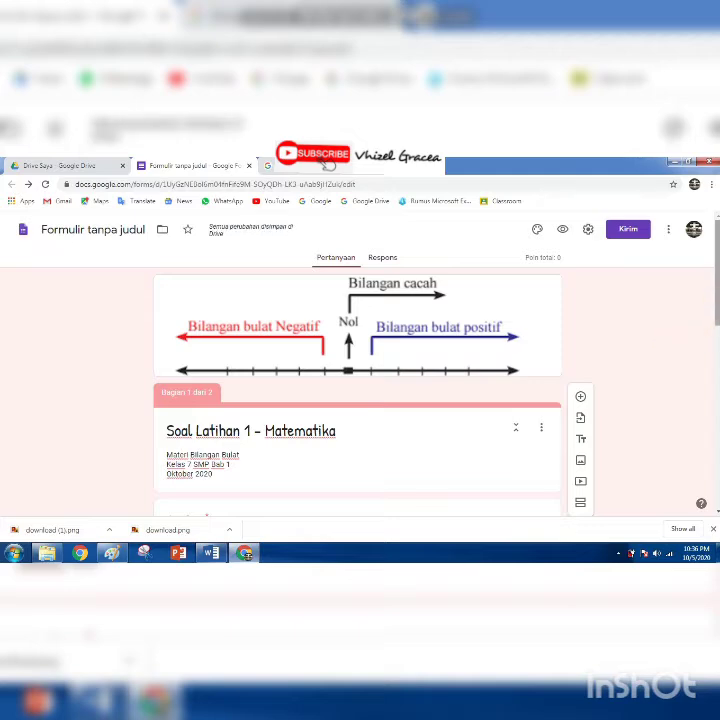
Add a new question to section 2, below the "Pilihlah Jawaban yang Kamu Anggap Paling Tepat!" title.
scroll(699, 334, "down", 2)
scroll(716, 506, "down", 15)
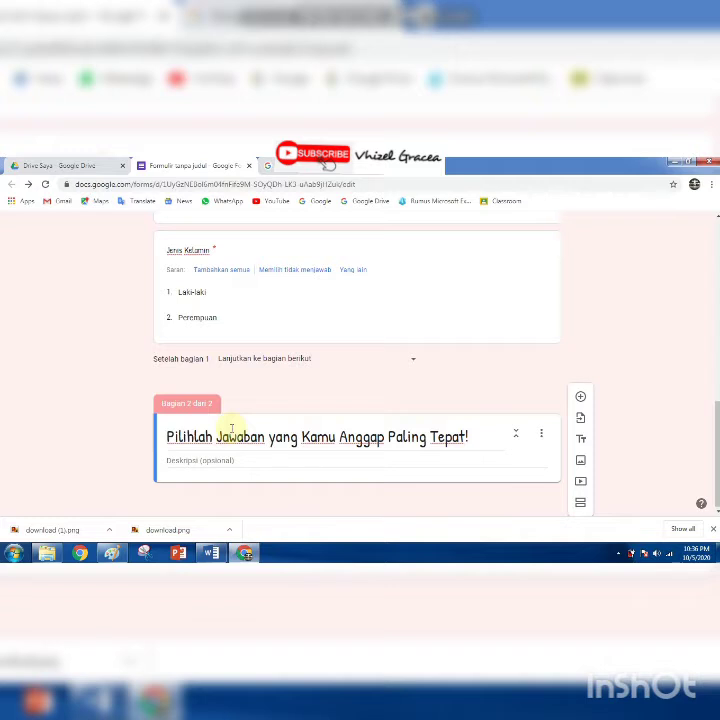
left_click(581, 397)
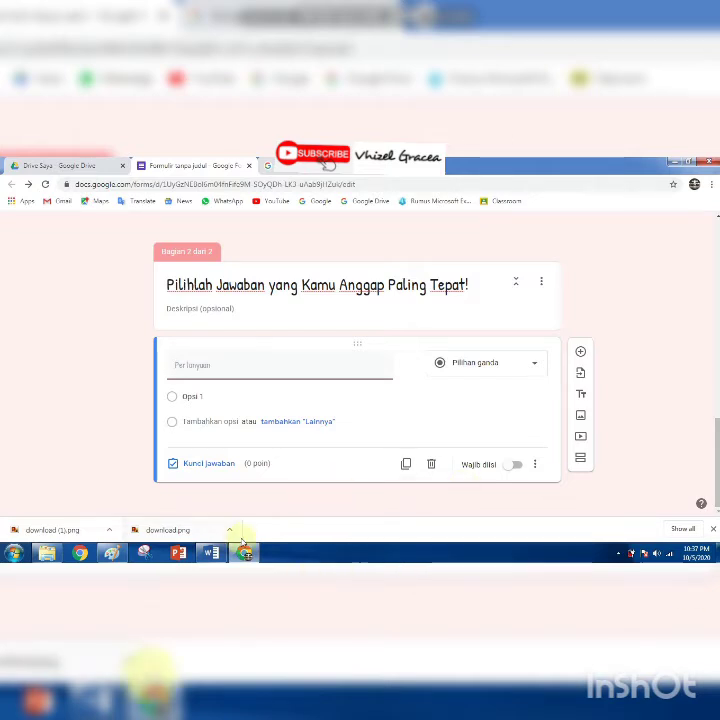
Copy the text of question 1 ("Bilangan −3,6,−7,4,1,−10,12 jika diurutkan...") from the Word document and paste it as the new form question's text.
left_click(211, 552)
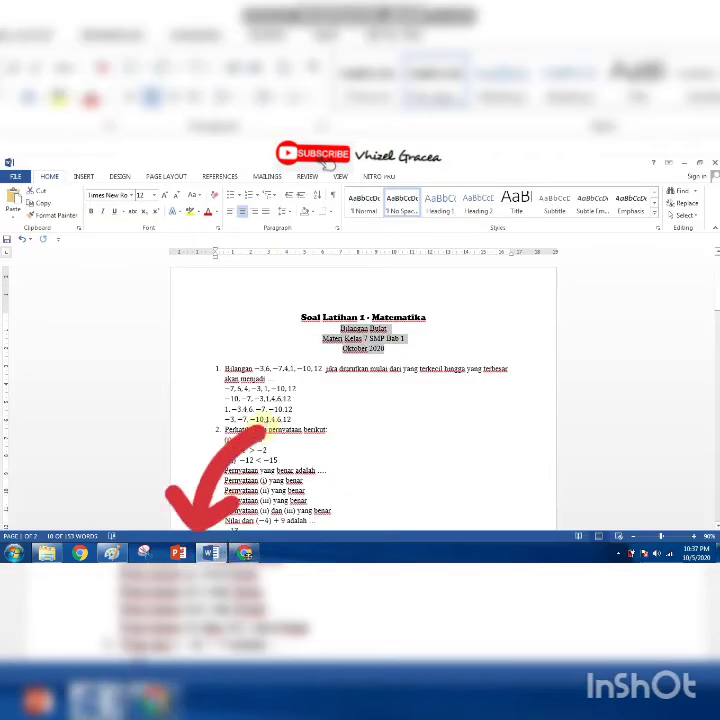
left_click(293, 409)
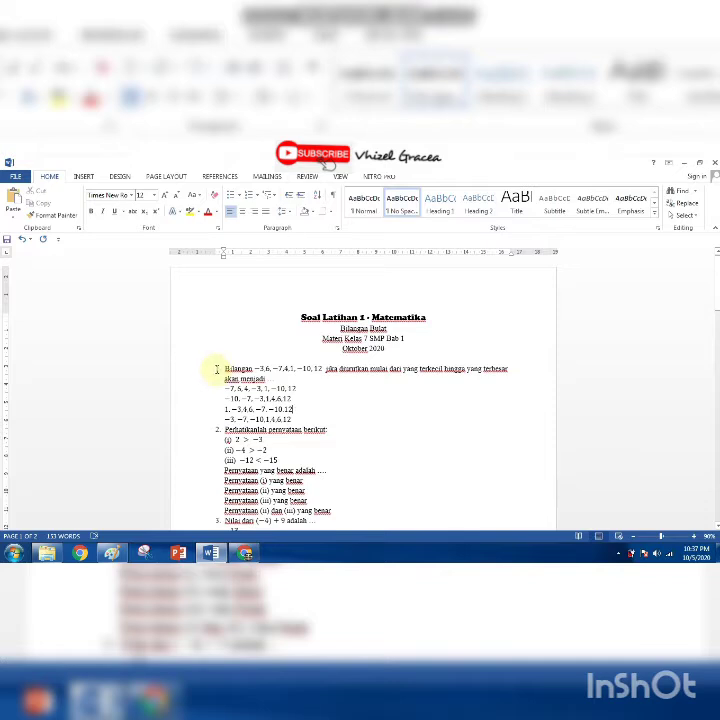
left_click_drag(228, 368, 273, 379)
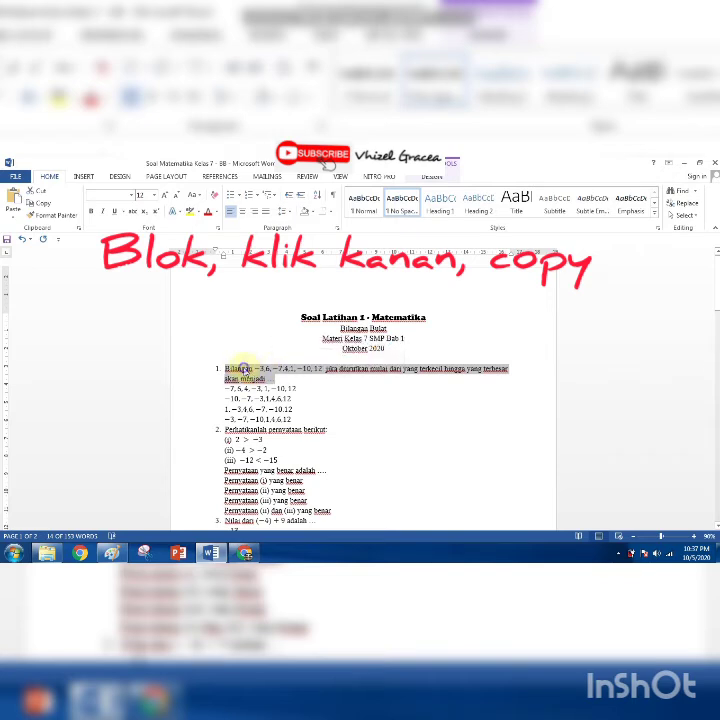
right_click(242, 369)
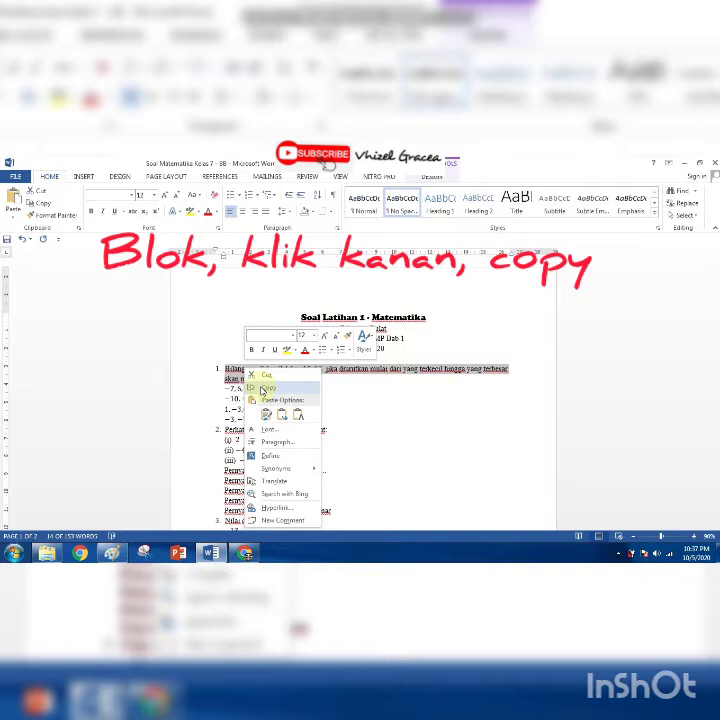
left_click(263, 388)
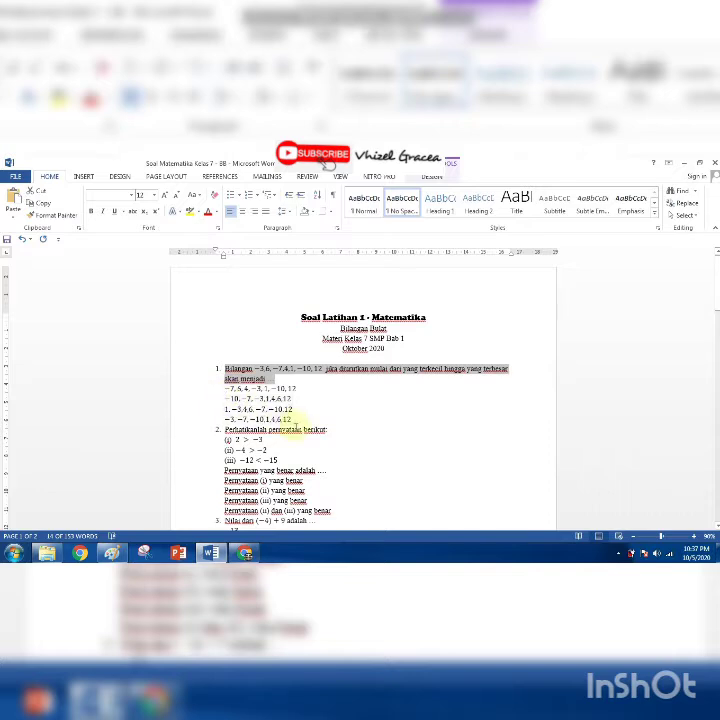
mouse_move(244, 554)
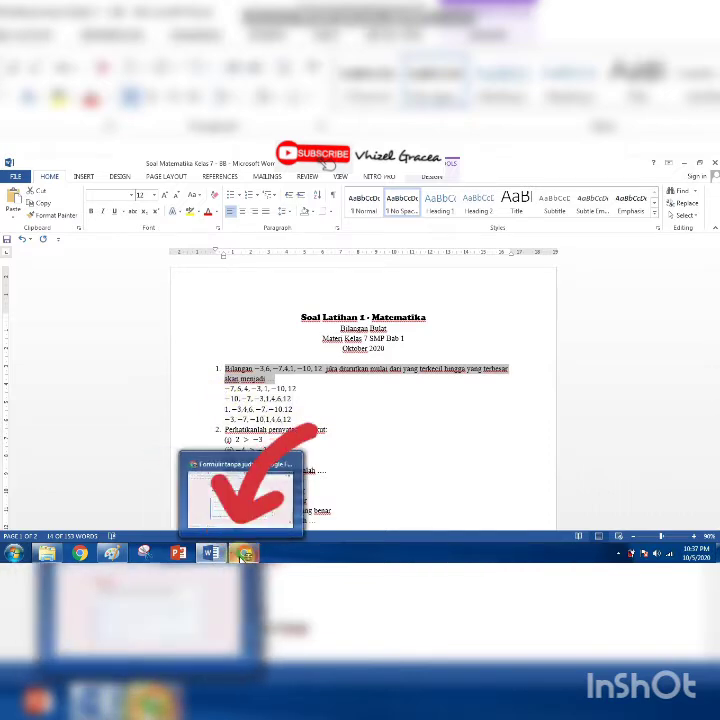
left_click(244, 554)
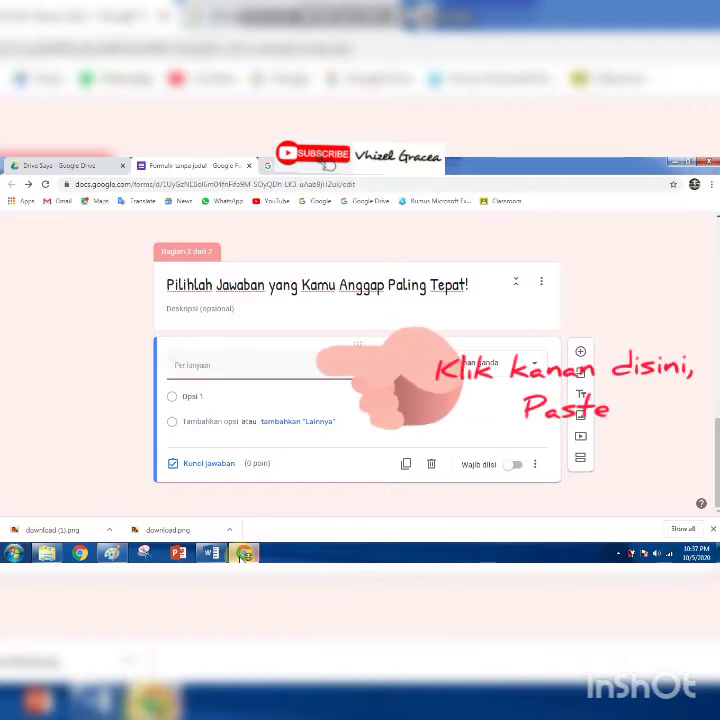
right_click(190, 367)
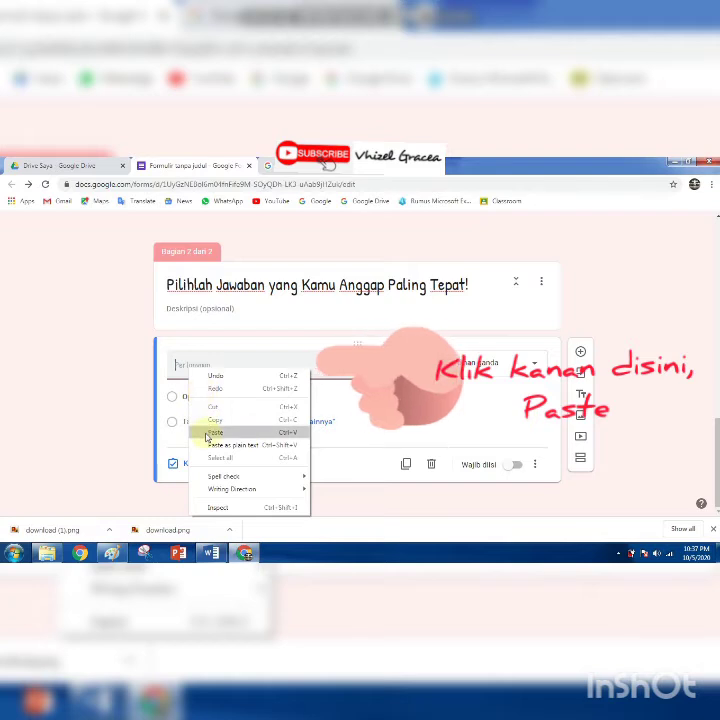
left_click(207, 433)
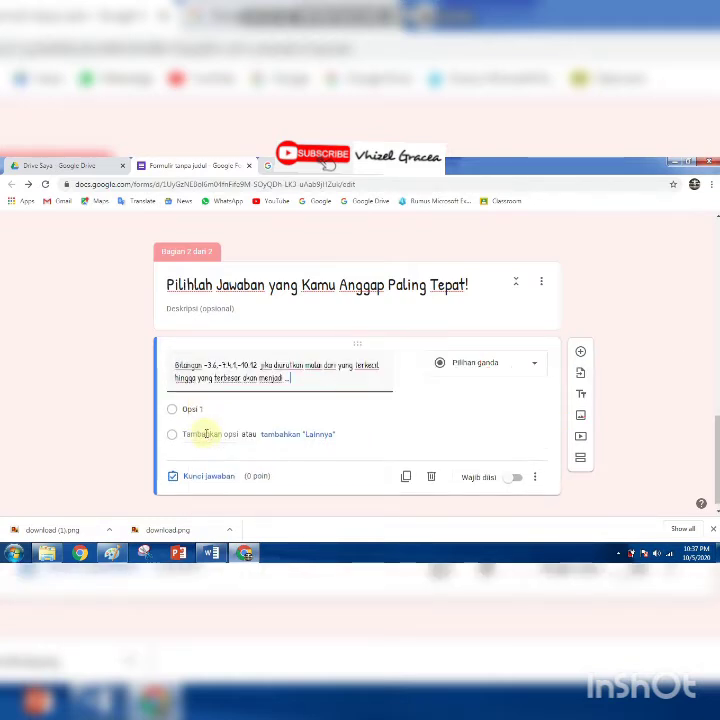
Copy the four answer choices of question 1 from the Word document and paste them as the form question's options, starting at "Opsi 1".
left_click(203, 409)
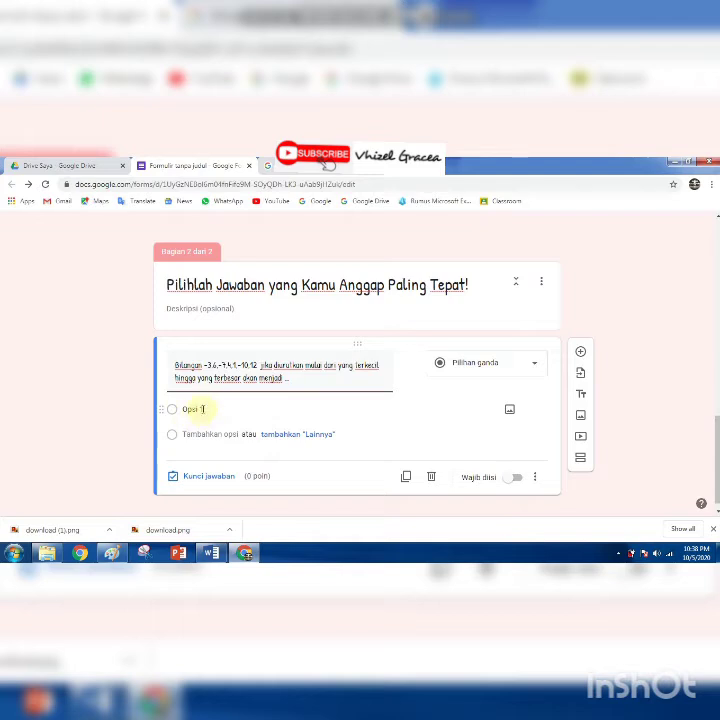
left_click(211, 553)
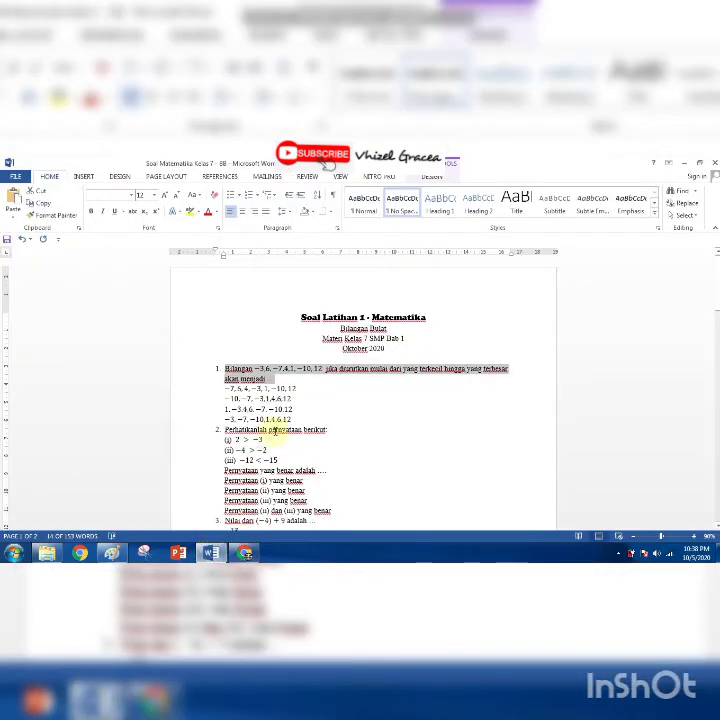
left_click_drag(224, 389, 276, 421)
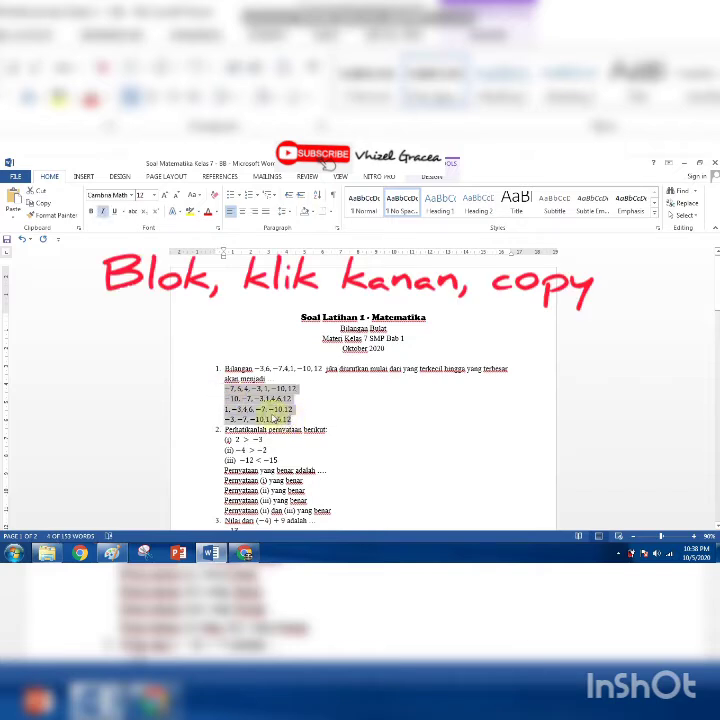
right_click(276, 420)
left_click(290, 302)
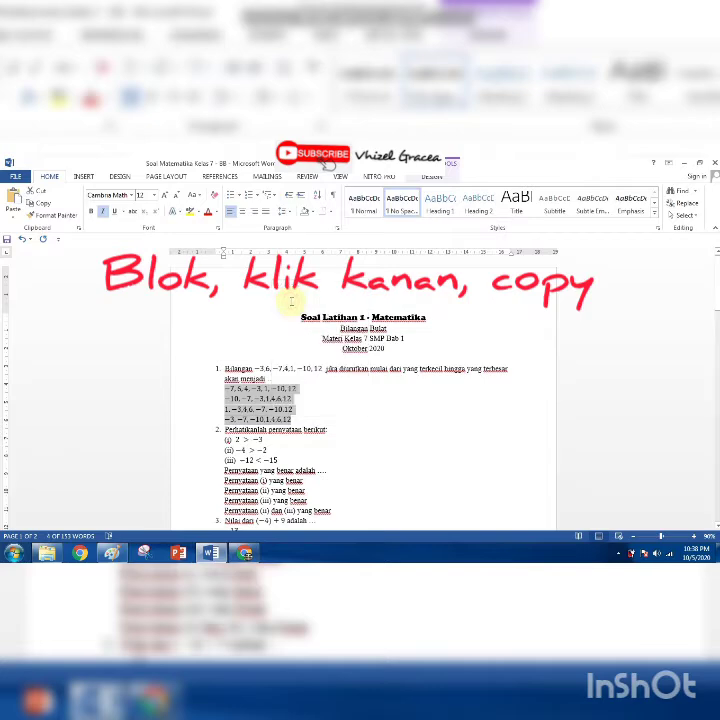
left_click(246, 553)
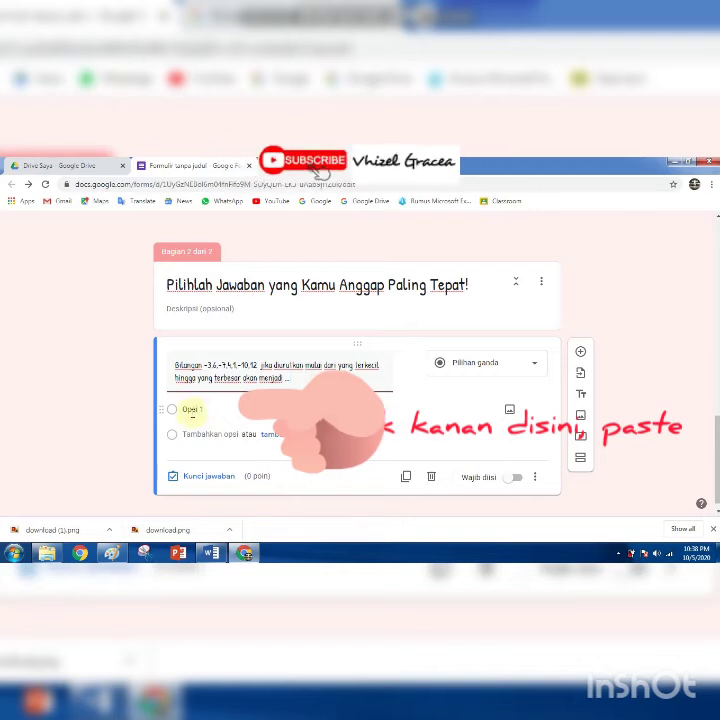
right_click(192, 410)
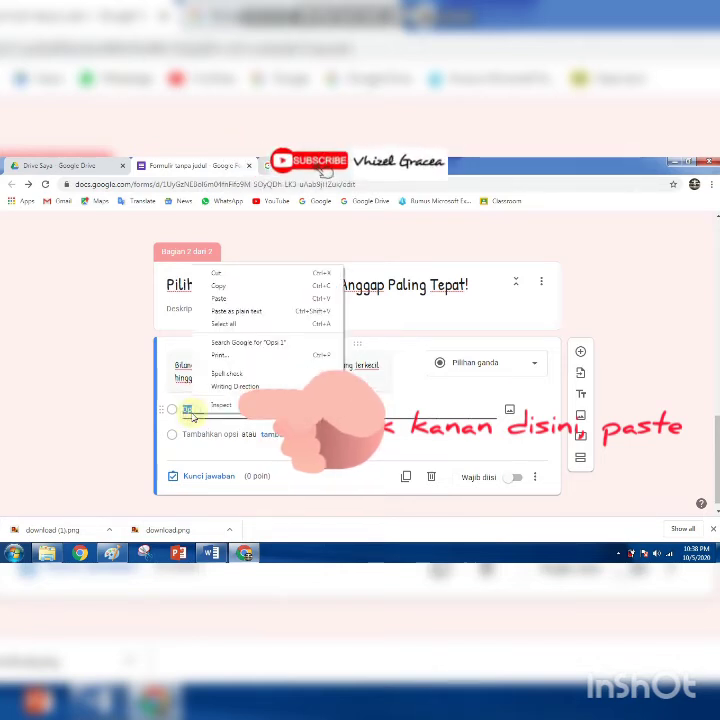
left_click(218, 302)
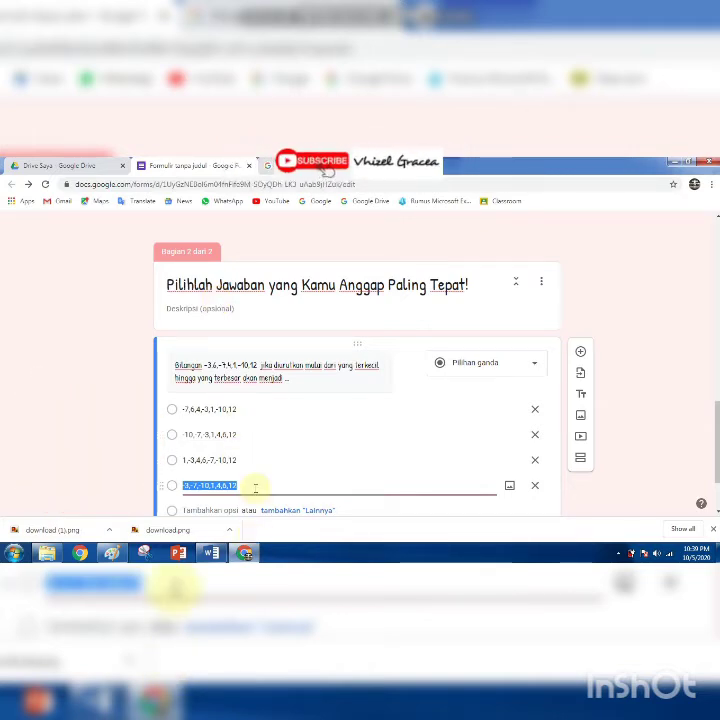
scroll(706, 415, "down", 2)
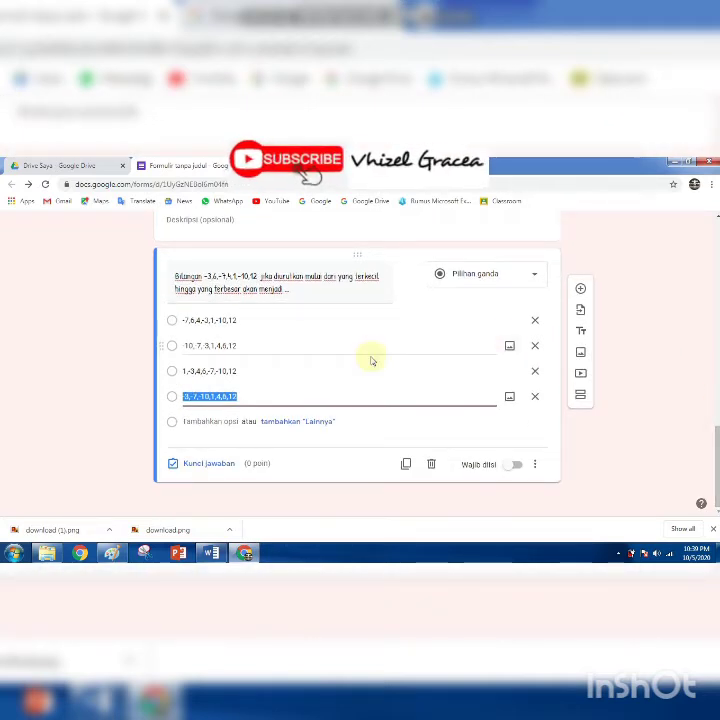
Set question 1's answer key to "-10,-7,-3,1,4,6,12", give it 10 points, and finish the key.
left_click(207, 464)
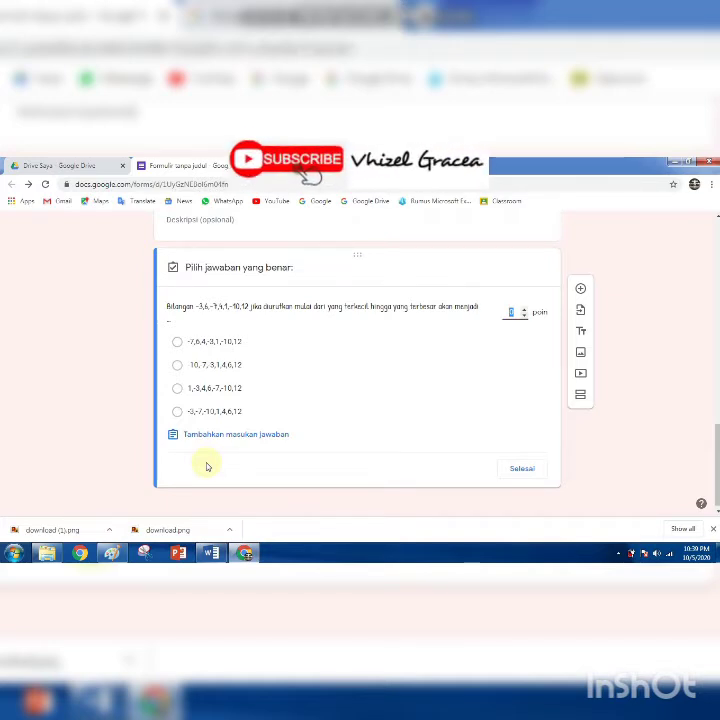
left_click(177, 366)
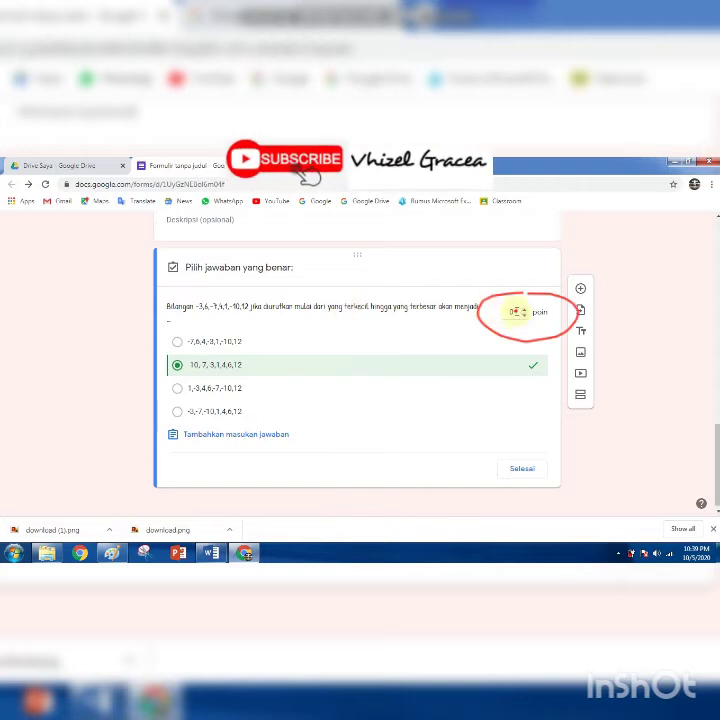
left_click(512, 312)
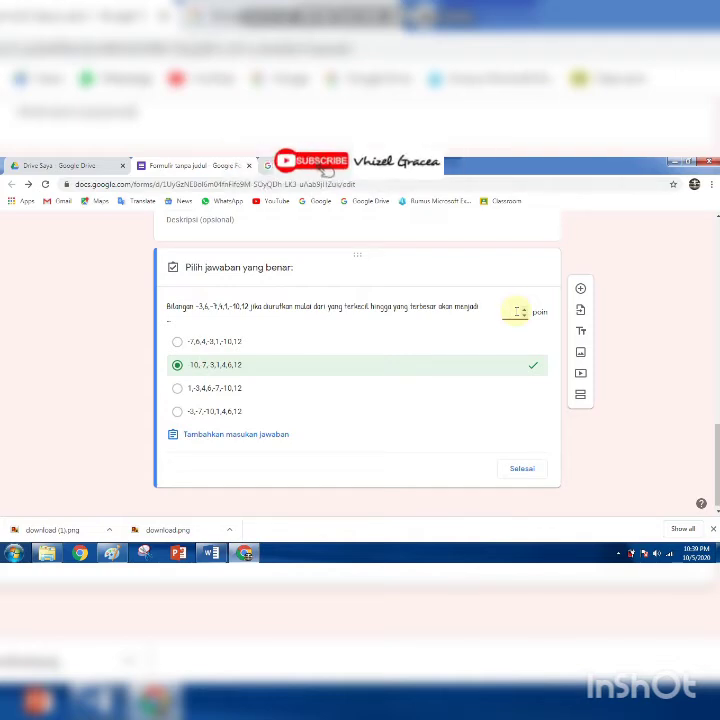
type("10")
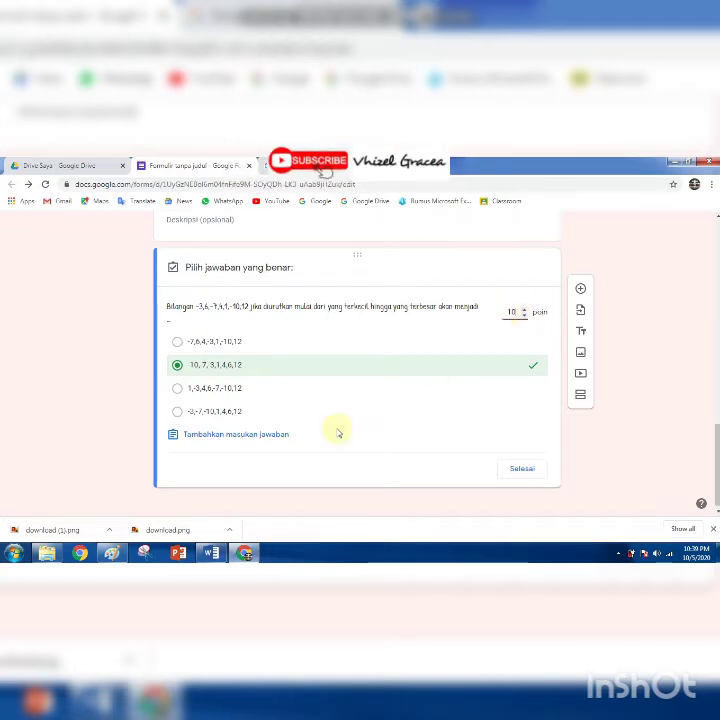
left_click(528, 470)
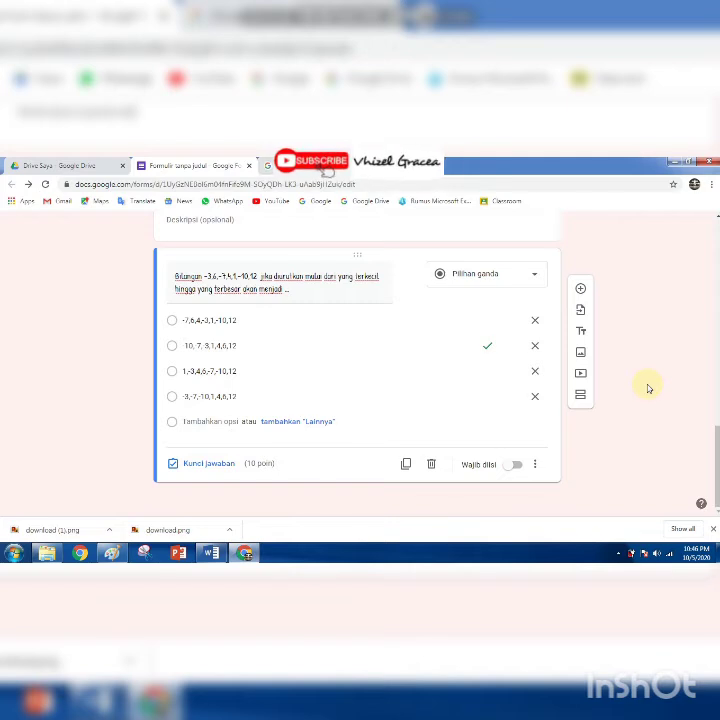
Add a new question below question 1 and insert the picture Bilbul3 from the Pictures library, matching question 2 in the Word document.
left_click(582, 290)
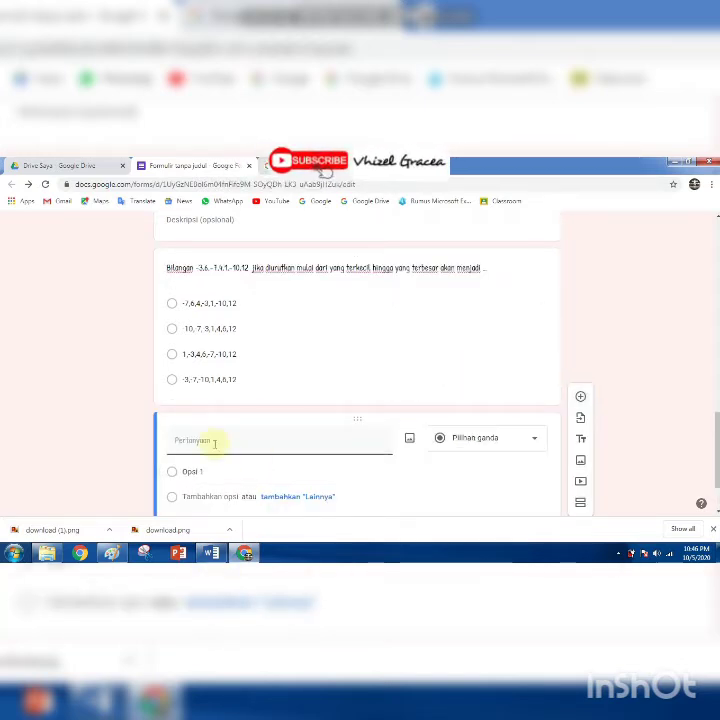
left_click(211, 553)
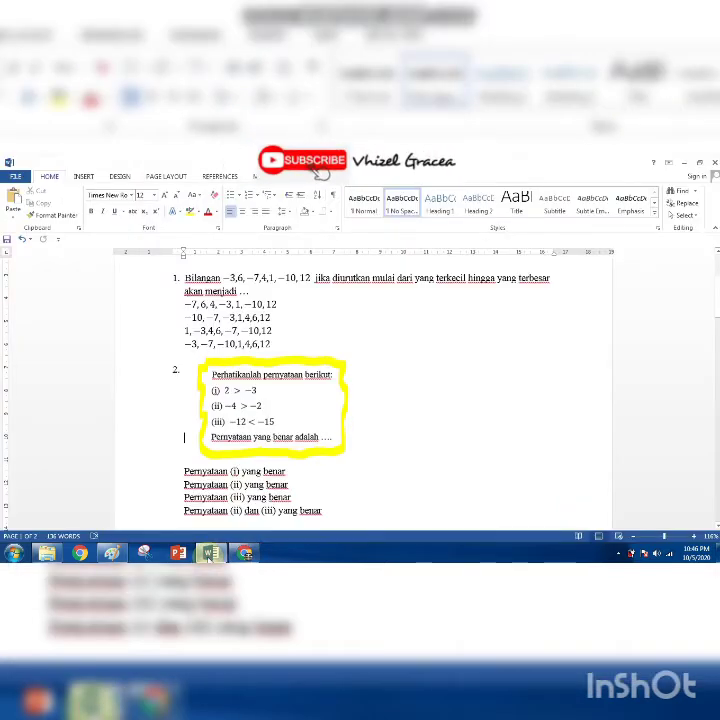
left_click(298, 424)
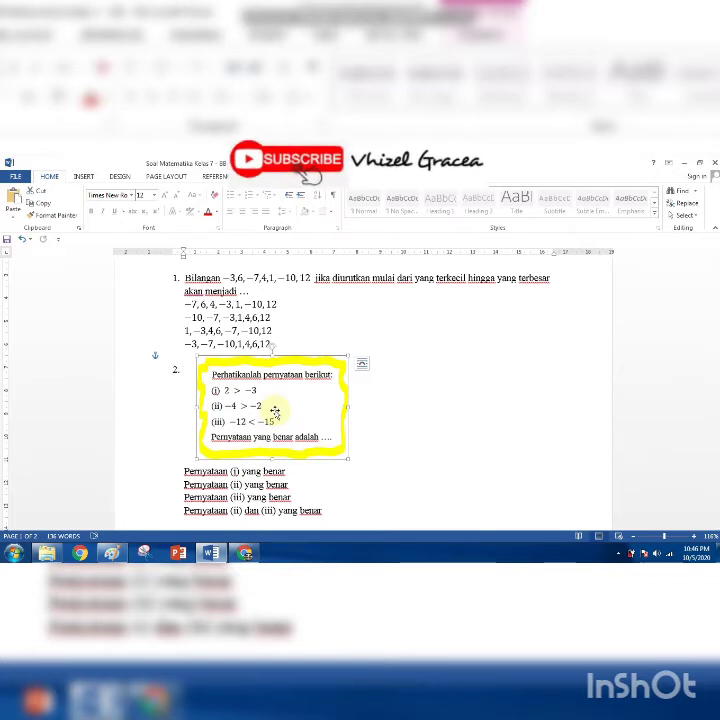
left_click(245, 553)
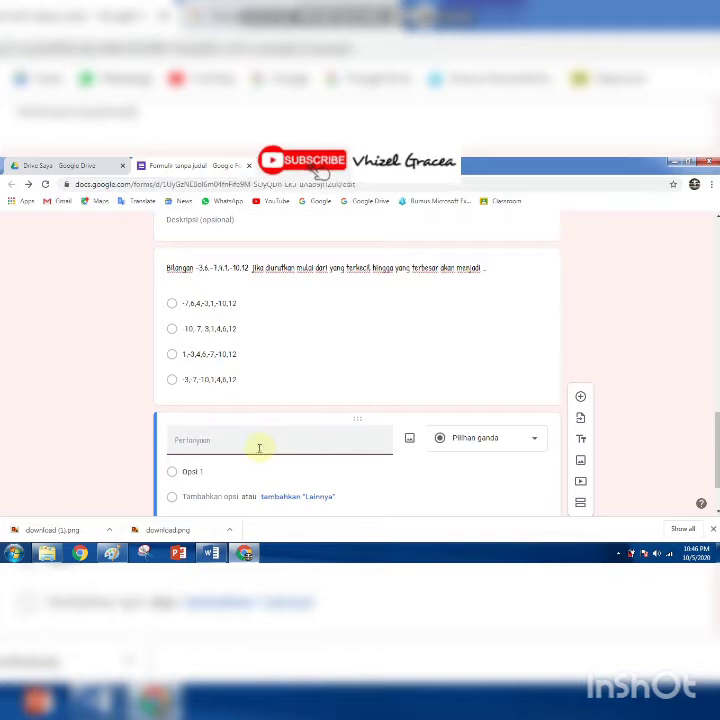
left_click(410, 438)
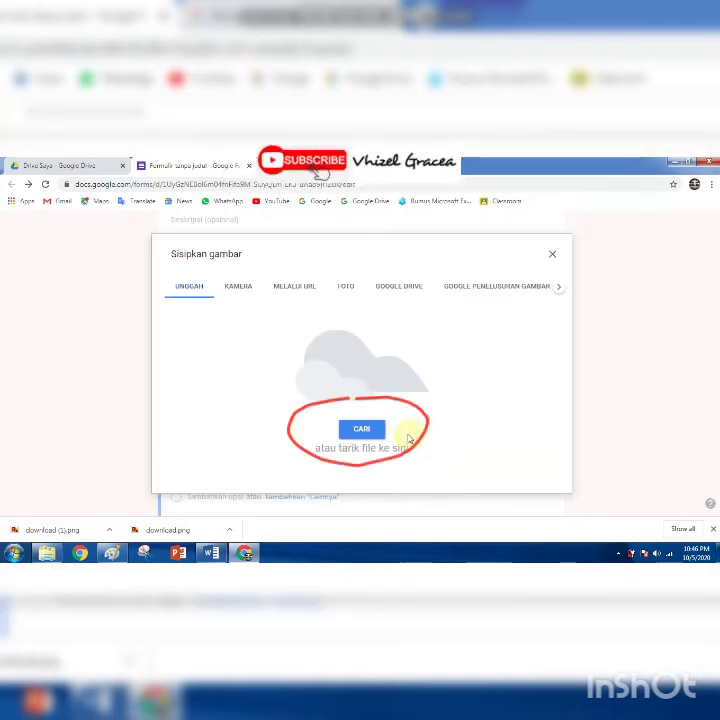
left_click(361, 430)
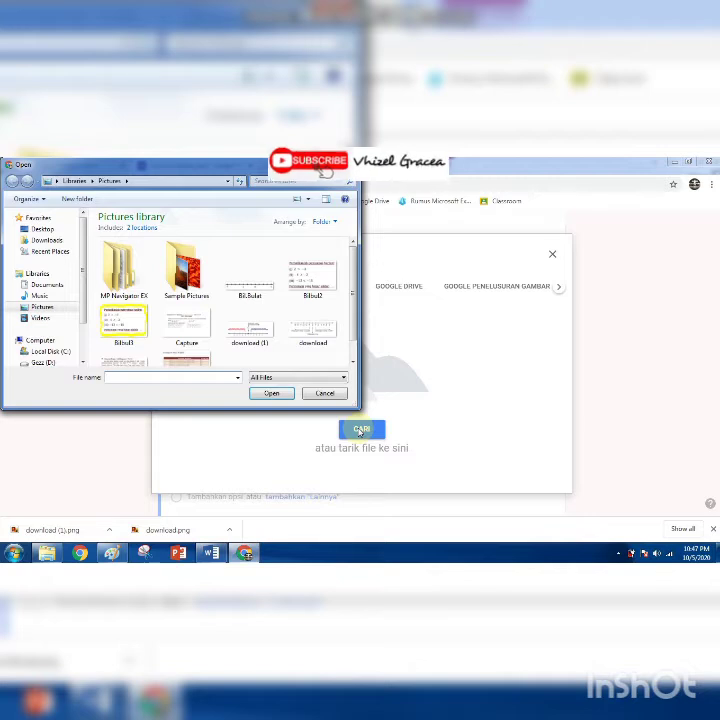
left_click(126, 329)
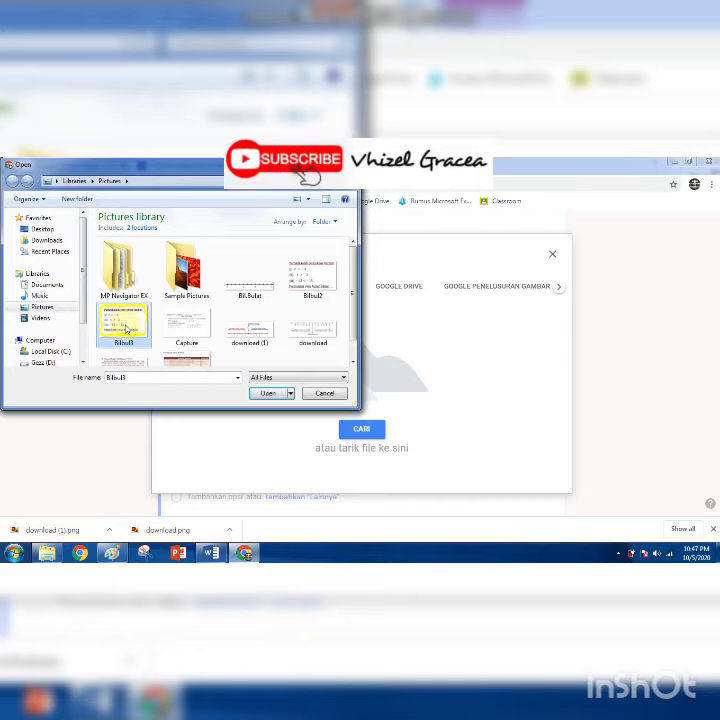
left_click(268, 394)
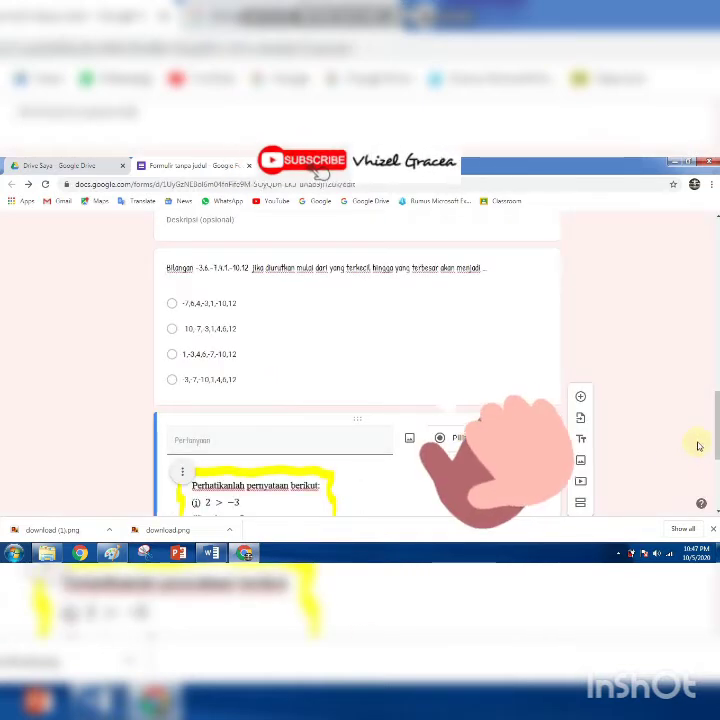
Copy question 2's four "Pernyataan ... yang benar" choices from the Word document and paste them as the picture question's options, starting at "Opsi 1".
scroll(699, 445, "down", 5)
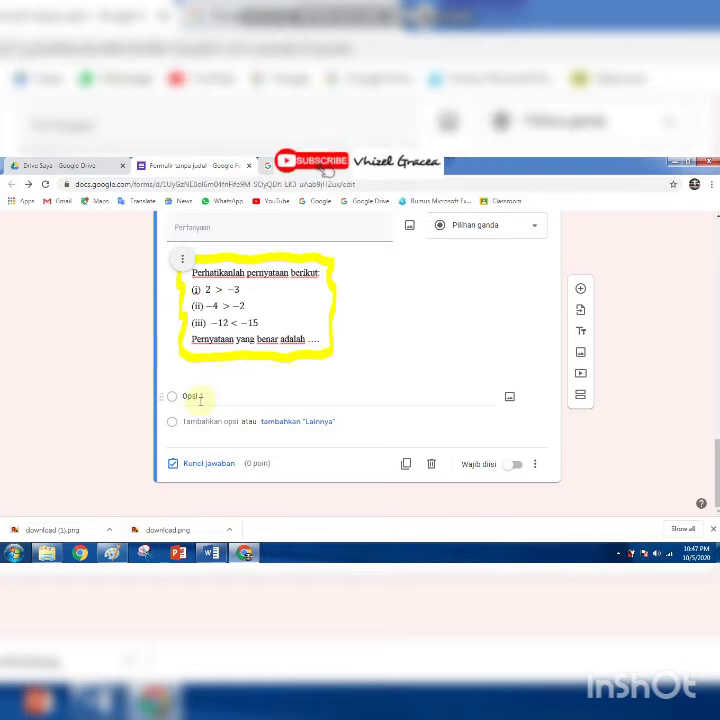
left_click(211, 553)
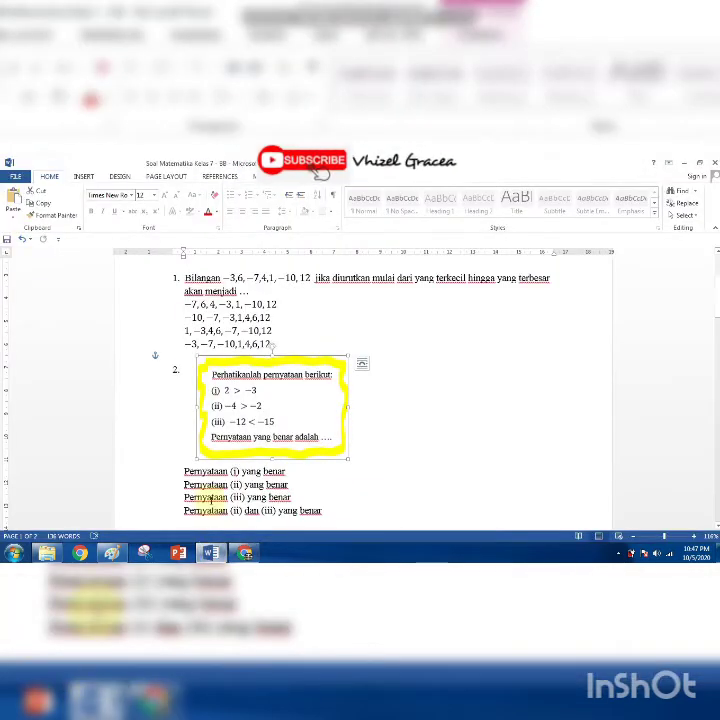
left_click_drag(184, 470, 322, 510)
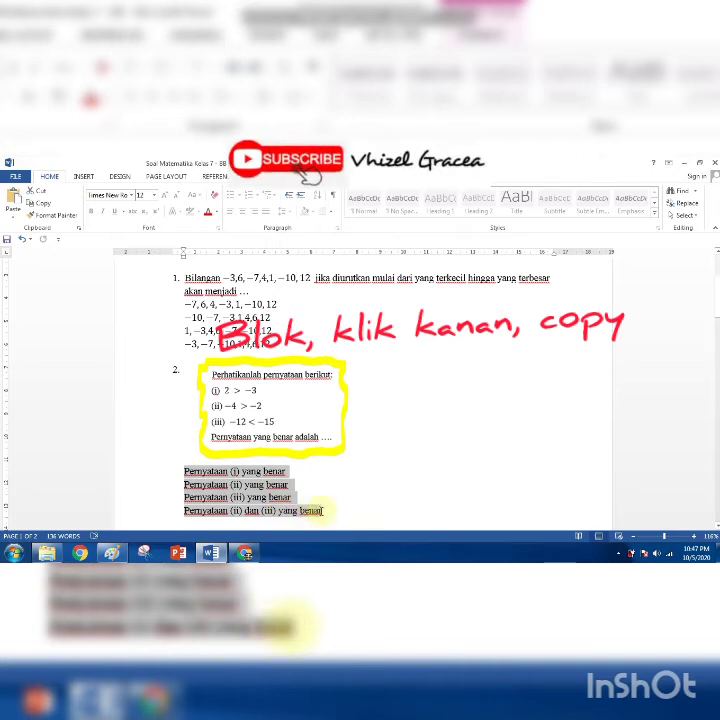
right_click(264, 496)
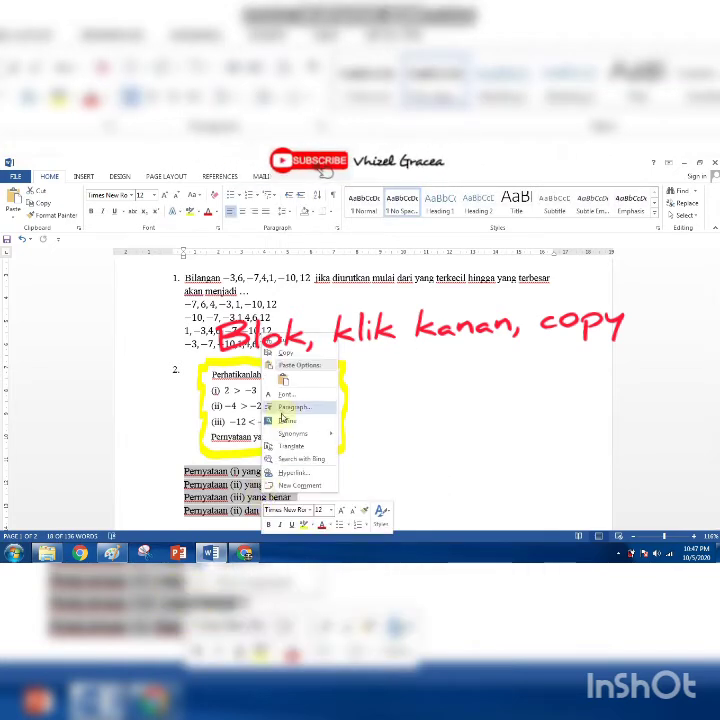
left_click(285, 354)
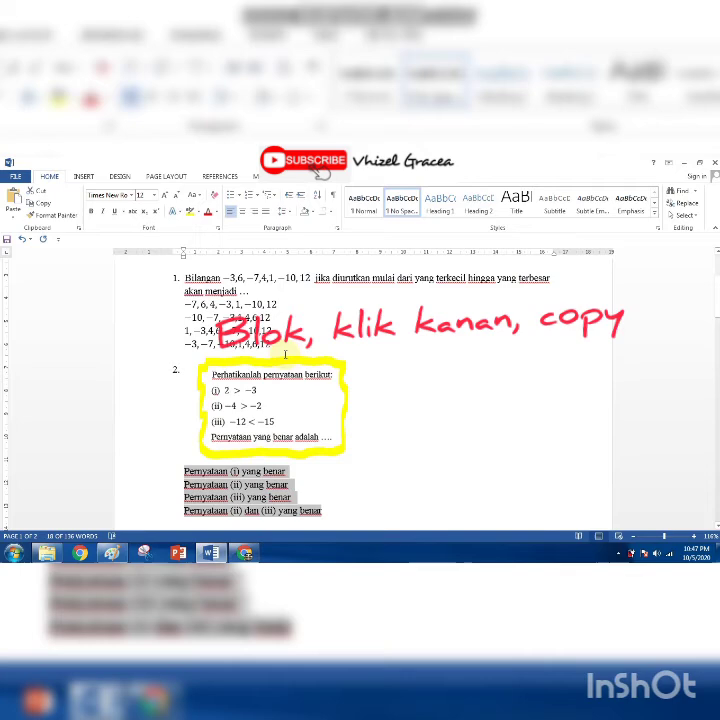
left_click(245, 552)
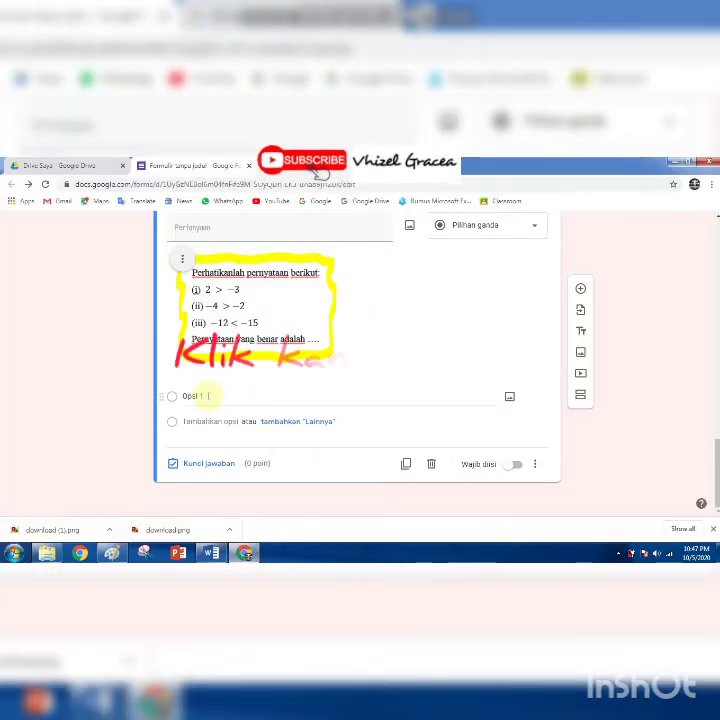
right_click(209, 396)
left_click(236, 285)
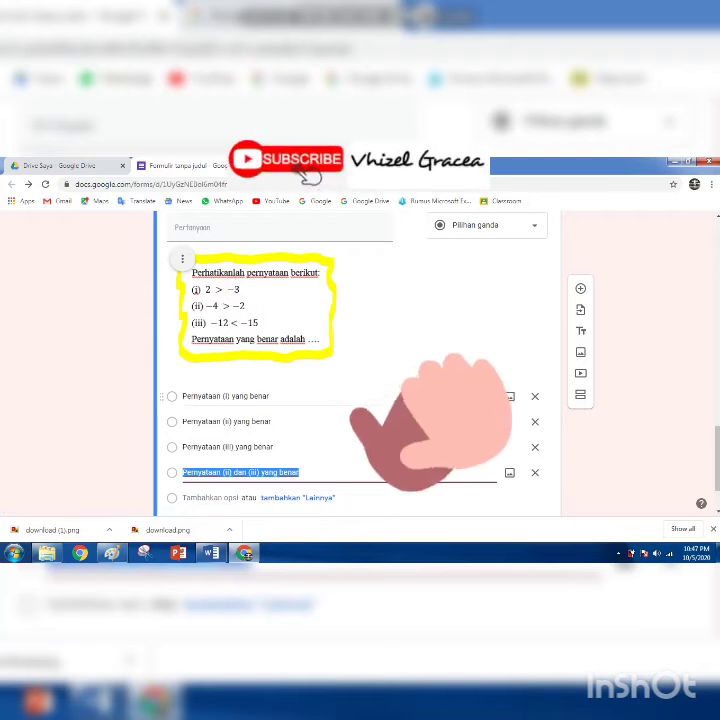
Set the picture question's answer key to "Pernyataan (i) yang benar", give it 10 points, and finish the key.
scroll(357, 360, "down", 2)
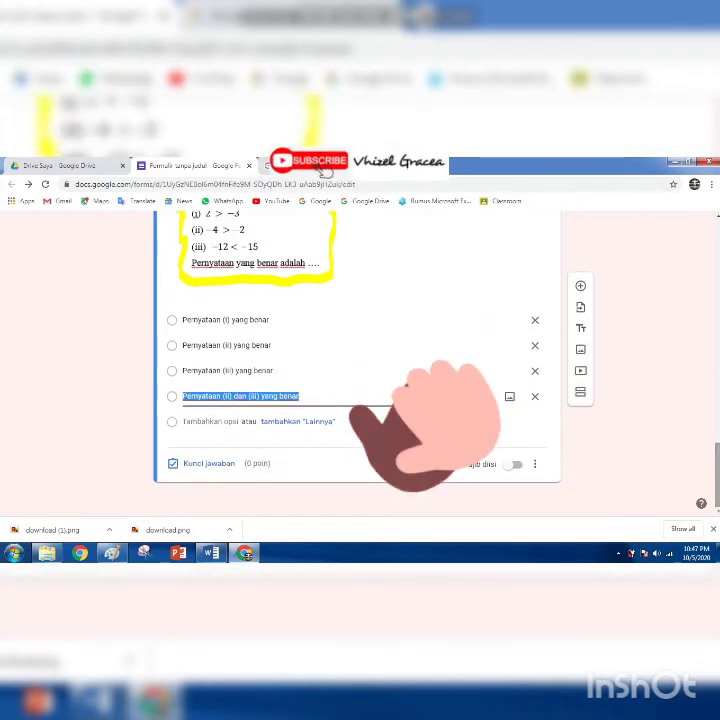
left_click(218, 463)
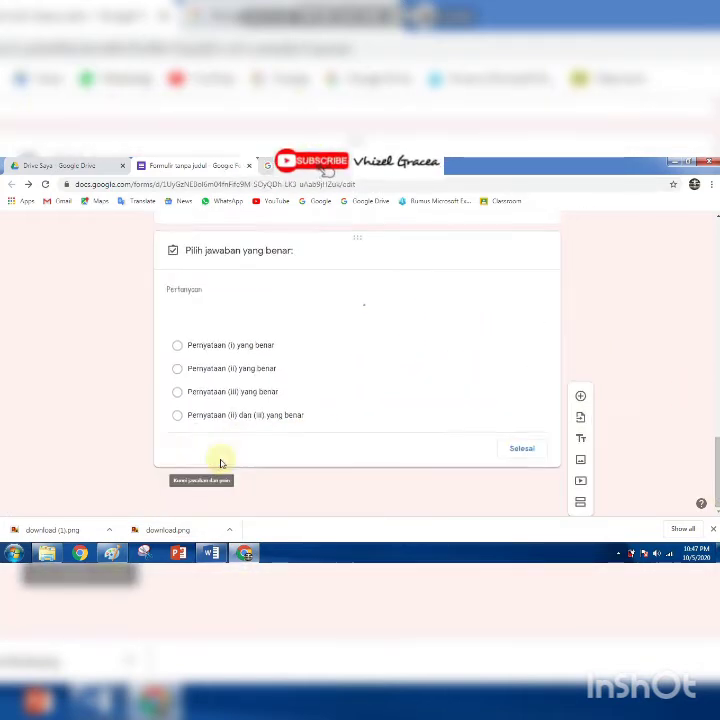
scroll(221, 460, "up", 2)
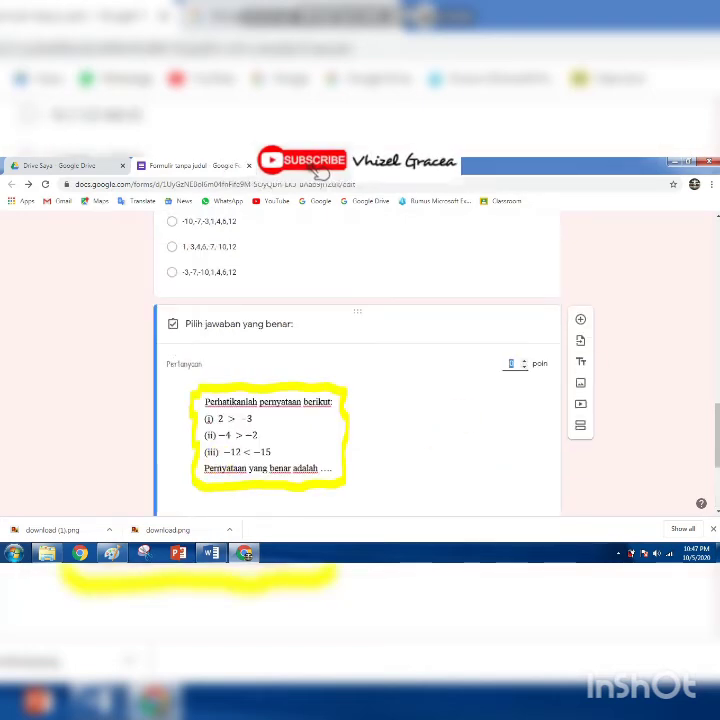
scroll(357, 400, "down", 5)
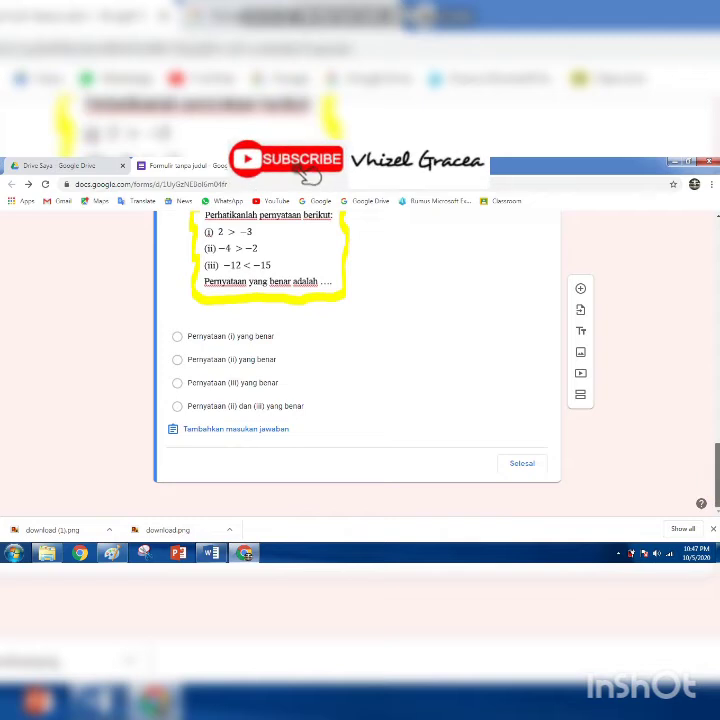
scroll(593, 482, "up", 1)
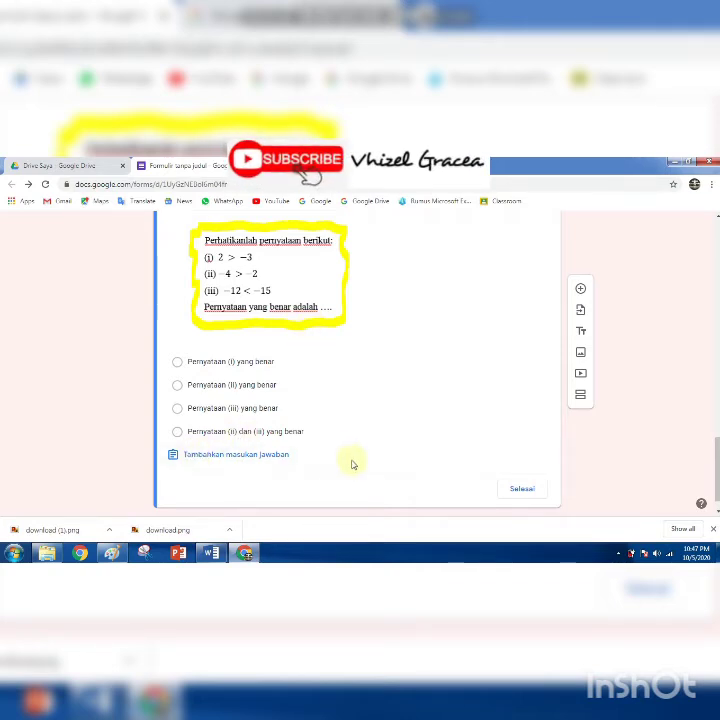
scroll(716, 474, "up", 3)
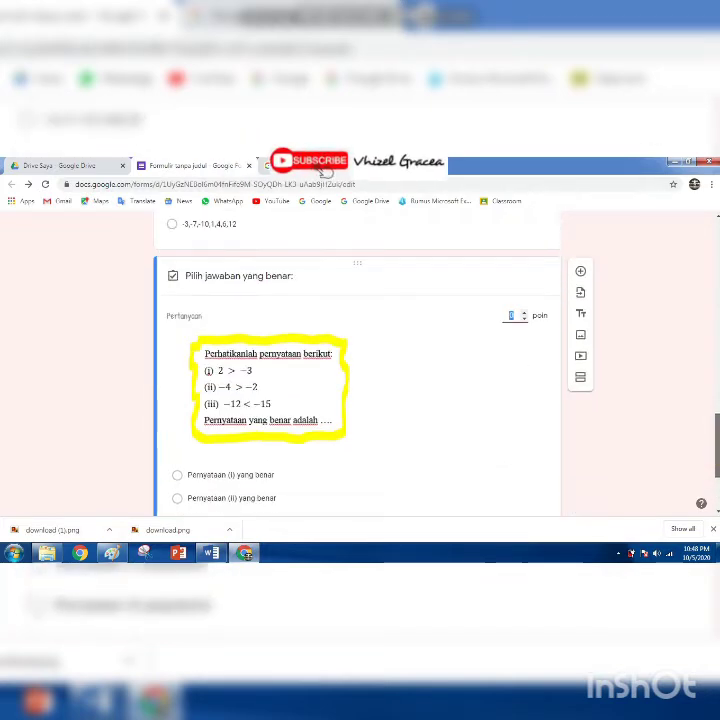
scroll(400, 420, "down", 2)
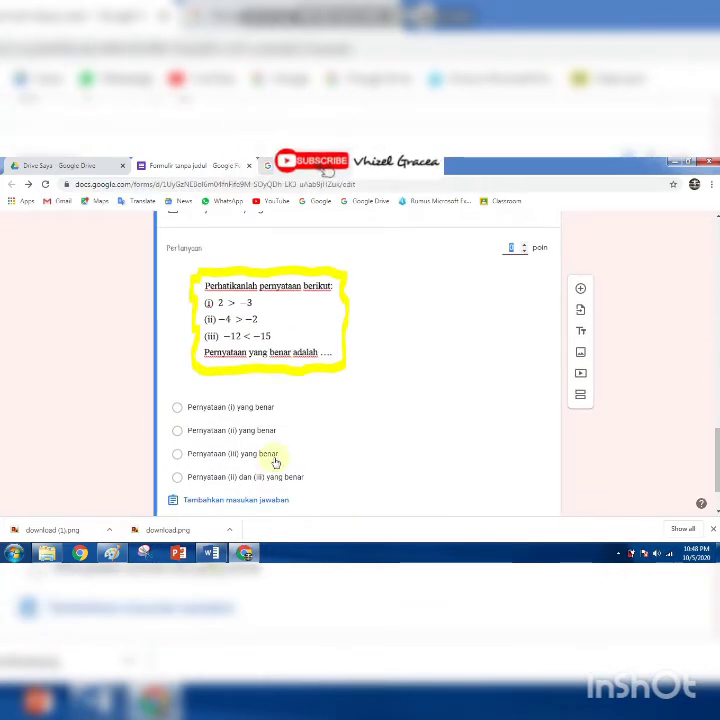
left_click(236, 410)
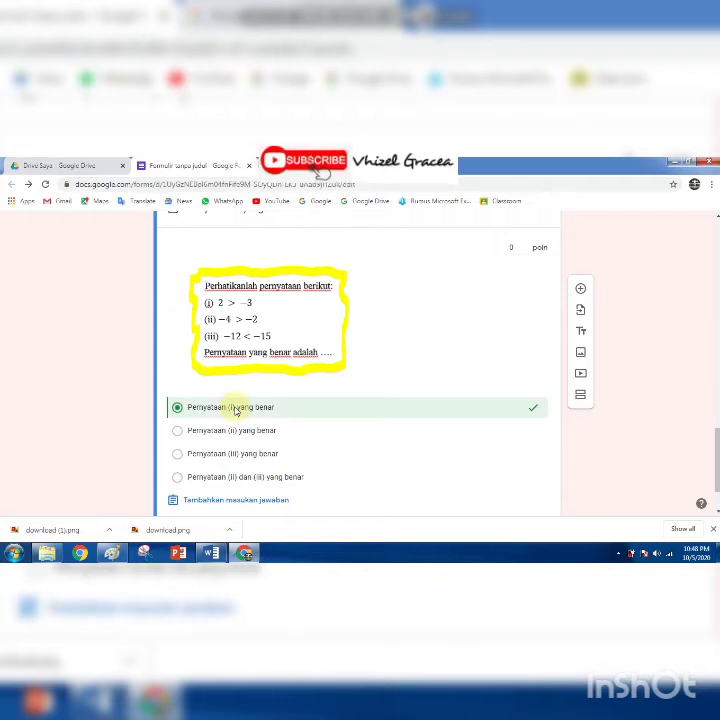
left_click(509, 247)
type("1")
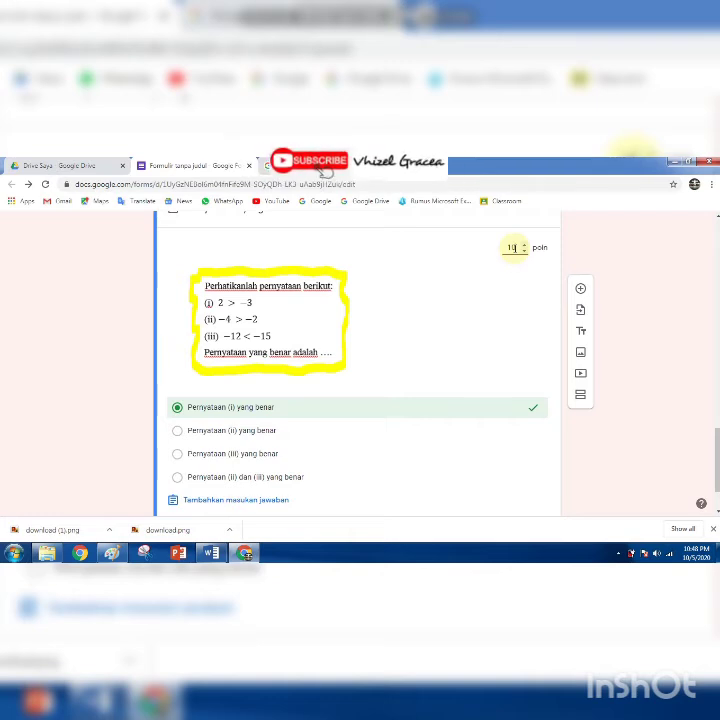
type("0")
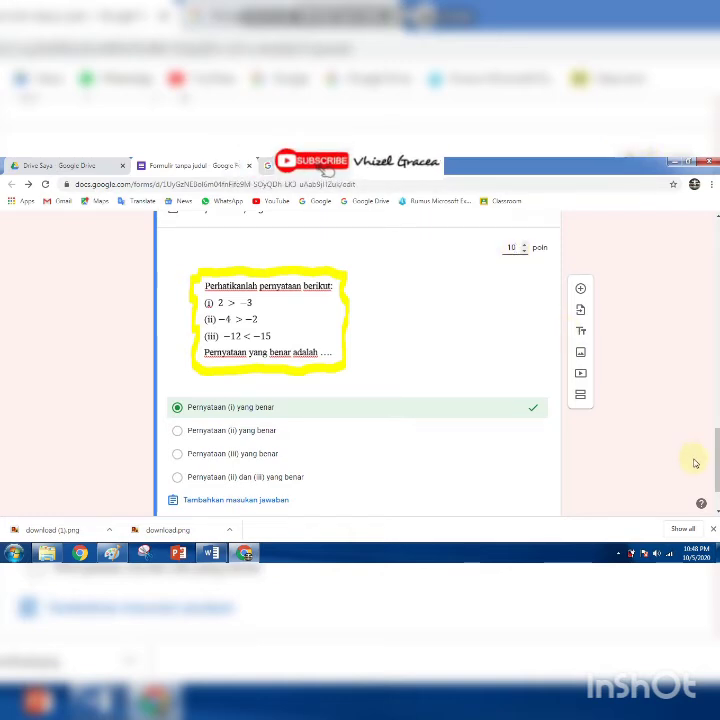
scroll(695, 463, "down", 1)
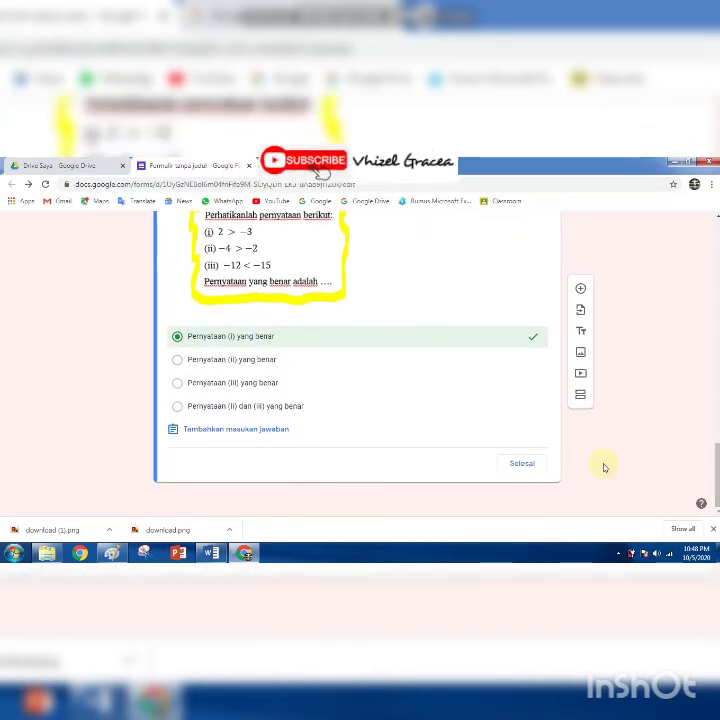
left_click(522, 464)
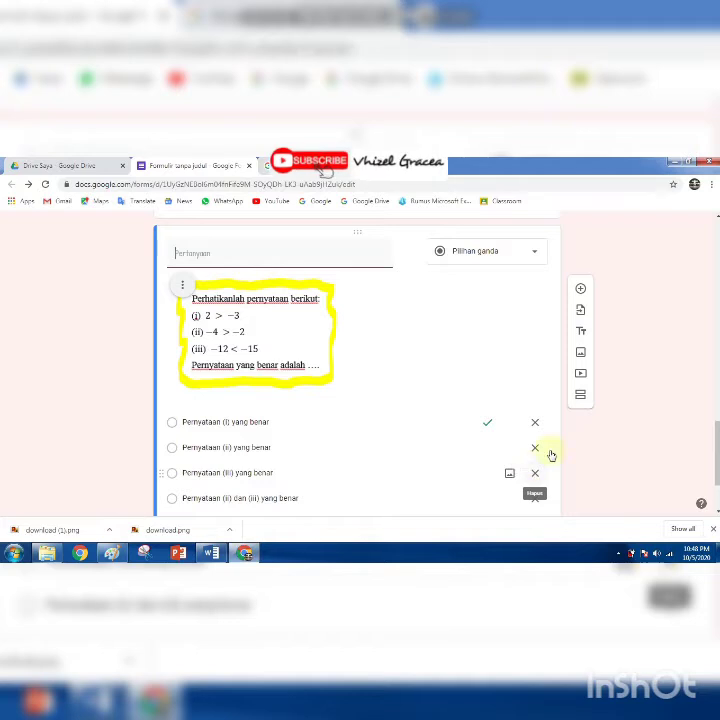
Add the next question from the Word document, "Nilai dari (-4)+9 adalah ...", with the options -13, -5, 5 and 13.
scroll(530, 440, "down", 1)
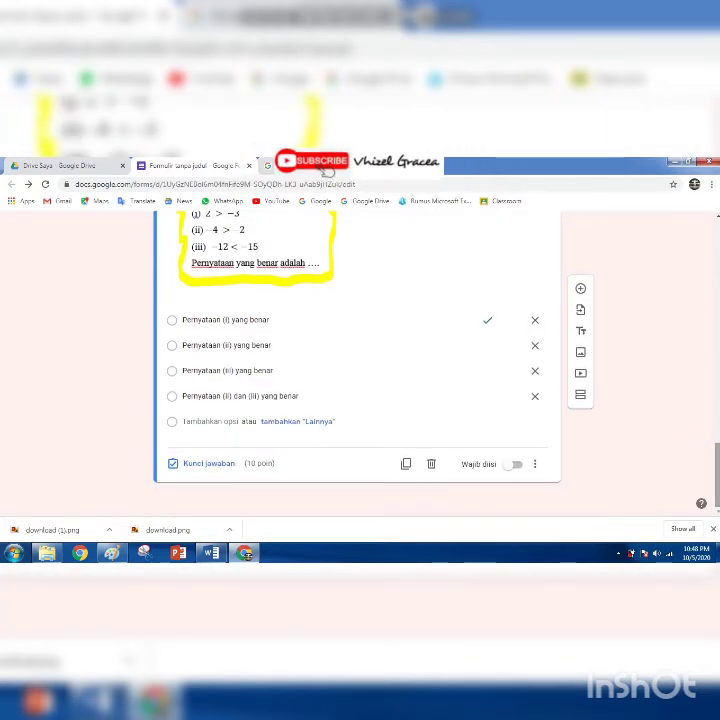
left_click(582, 287)
left_click(211, 553)
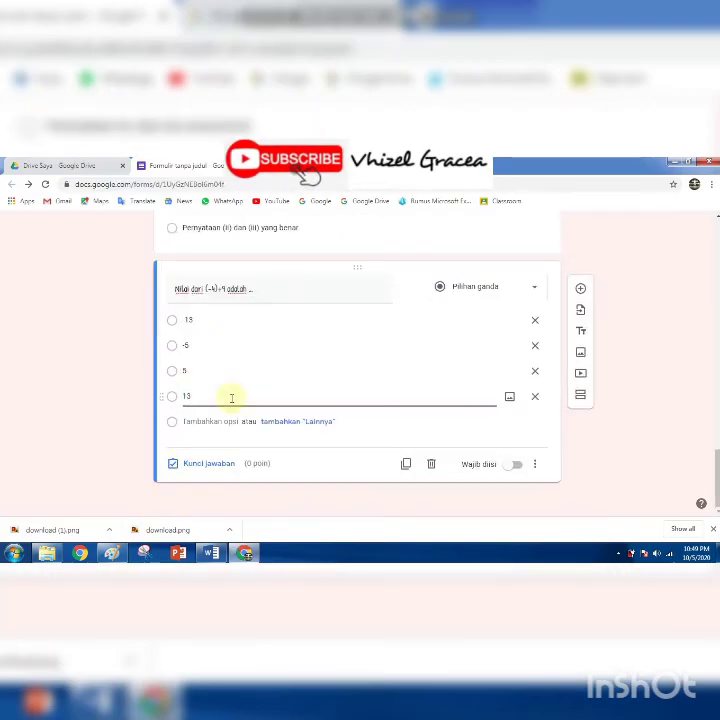
Add the question "Nilai dari (-4)+(-5)=…" with the options -9, -1, 1 and 9, and mark its answer in the answer key.
left_click(580, 287)
right_click(214, 460)
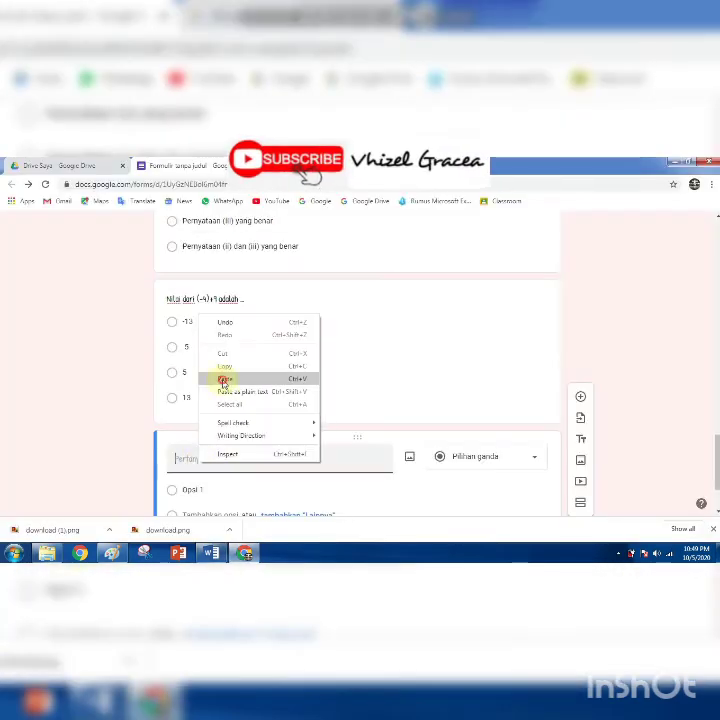
left_click(224, 383)
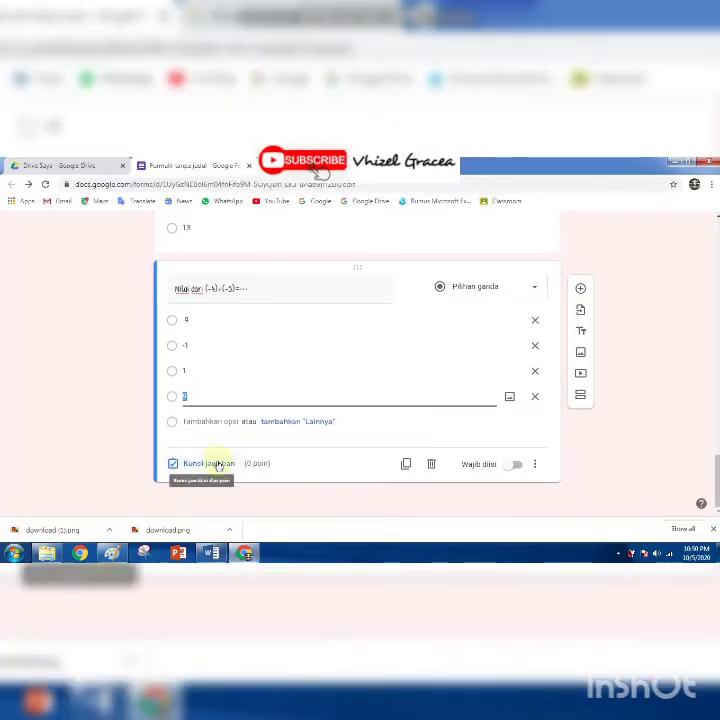
left_click(217, 466)
left_click(177, 360)
Copy the Word questions from number 5 onward into the form, ending with "Nilai dari -6-3+2=…" keyed to -7 for 10 points.
left_click_drag(184, 445, 231, 445)
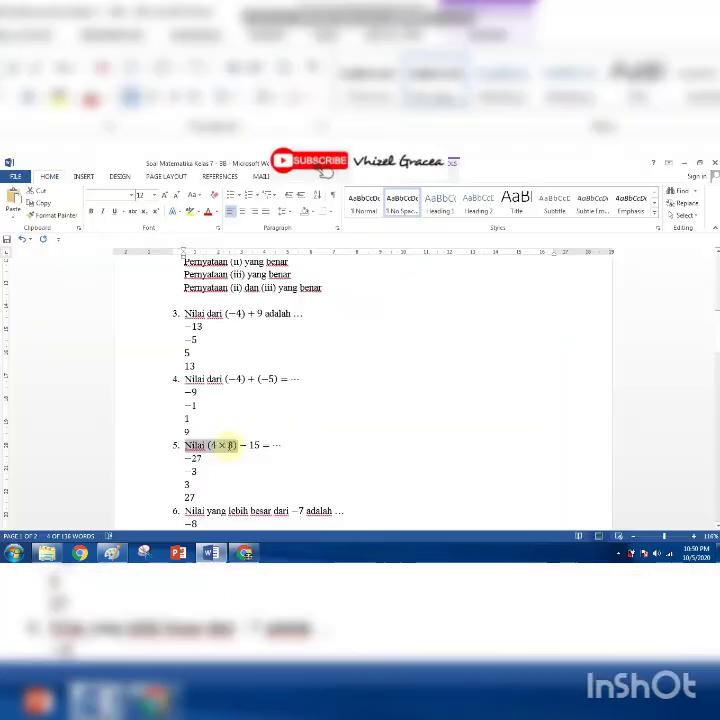
left_click(520, 476)
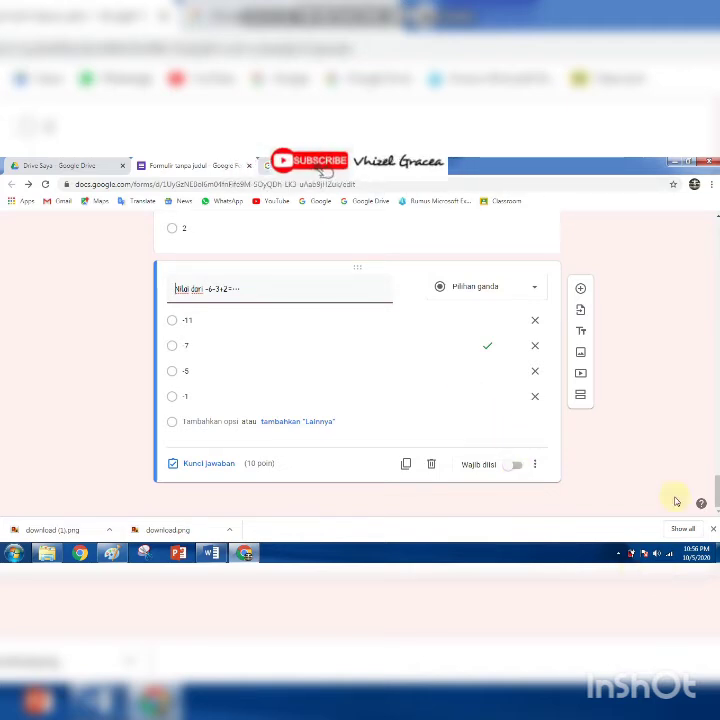
Try the number prefix "10." in front of the question "Nilai dari -6-3+2=…" and remove it again.
mouse_move(716, 490)
left_mouse_down()
mouse_move(716, 415)
mouse_move(716, 443)
mouse_move(694, 297)
mouse_move(698, 370)
mouse_move(693, 366)
mouse_move(714, 469)
left_mouse_up()
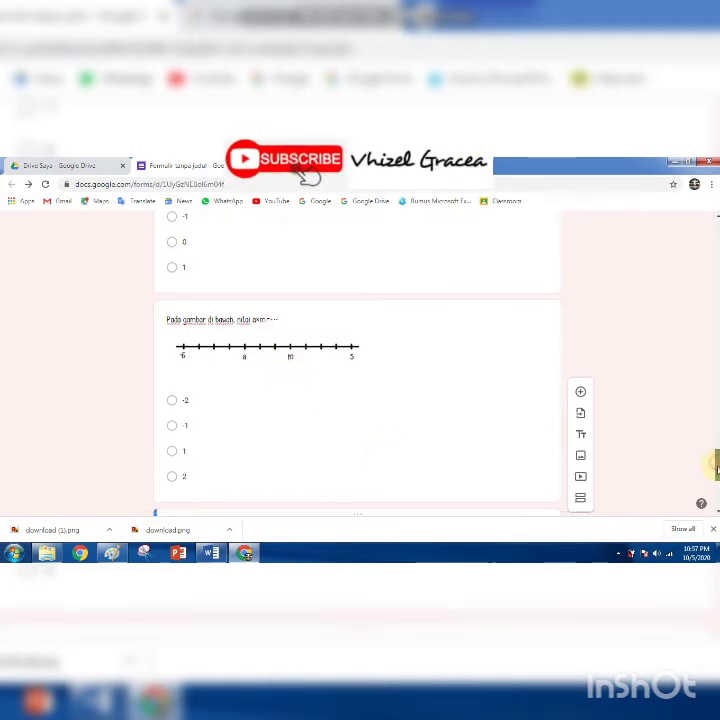
scroll(716, 466, "down", 2)
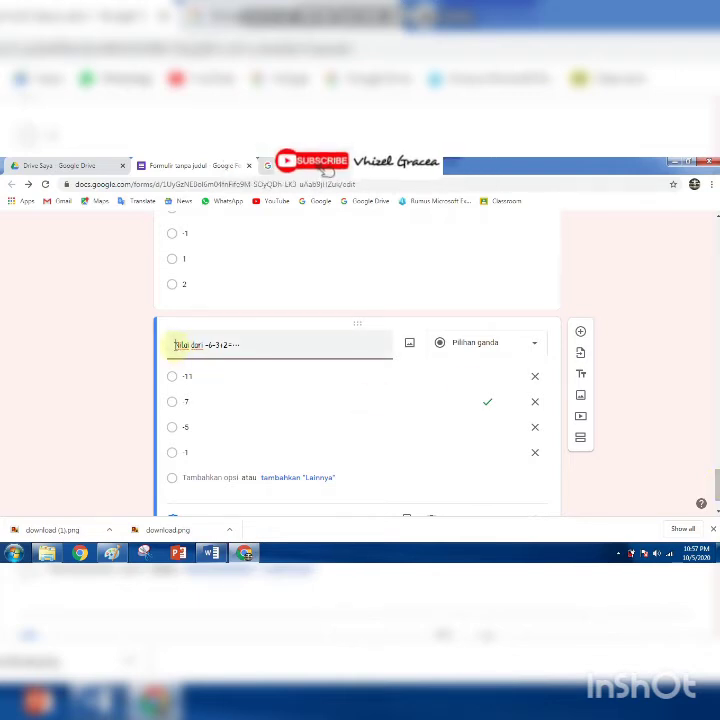
type("30.")
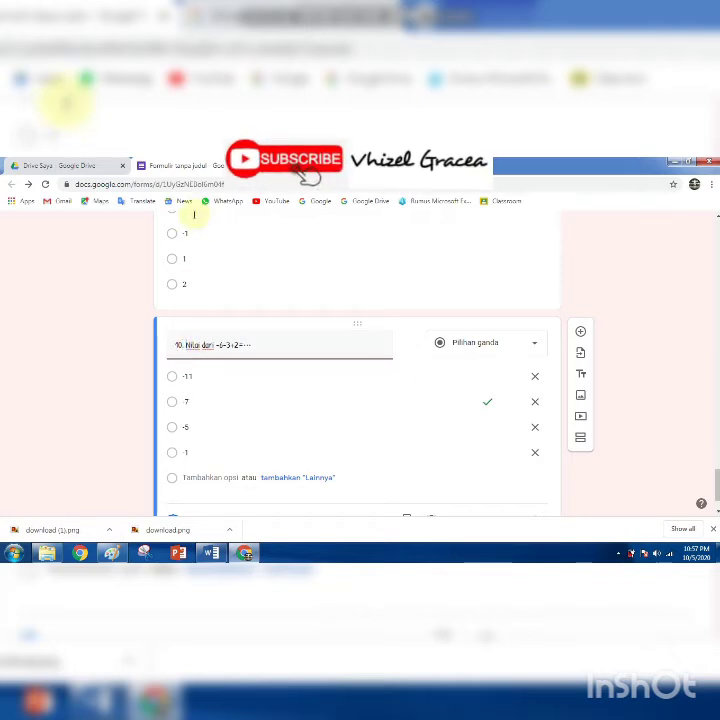
key("BackSpace")
key("BackSpace")
key("BackSpace")
key("BackSpace")
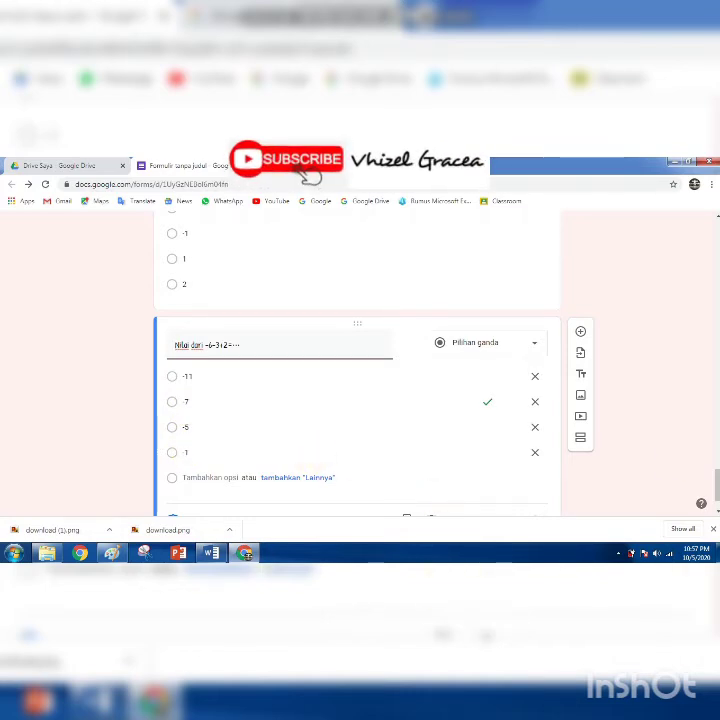
Open the respondent preview of the finished quiz form.
scroll(435, 500, "down", 1)
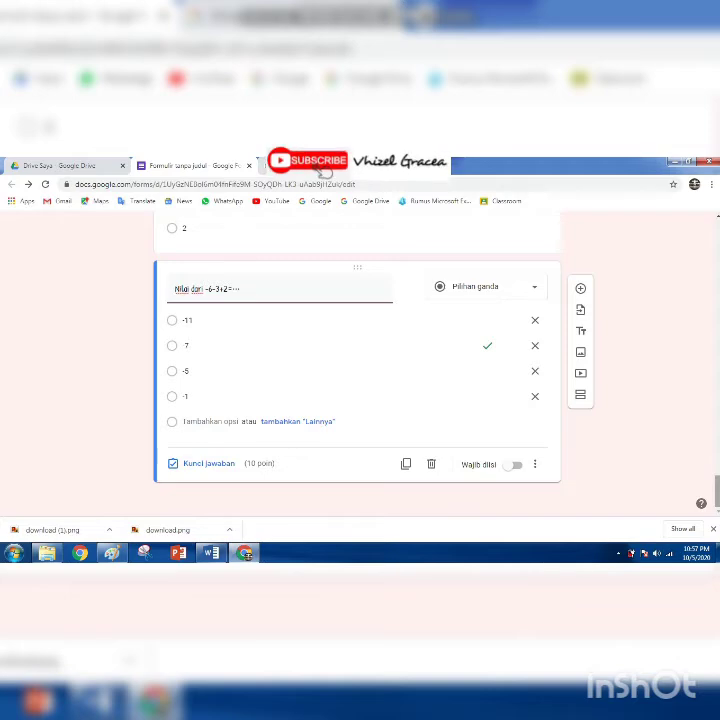
scroll(716, 437, "up", 5)
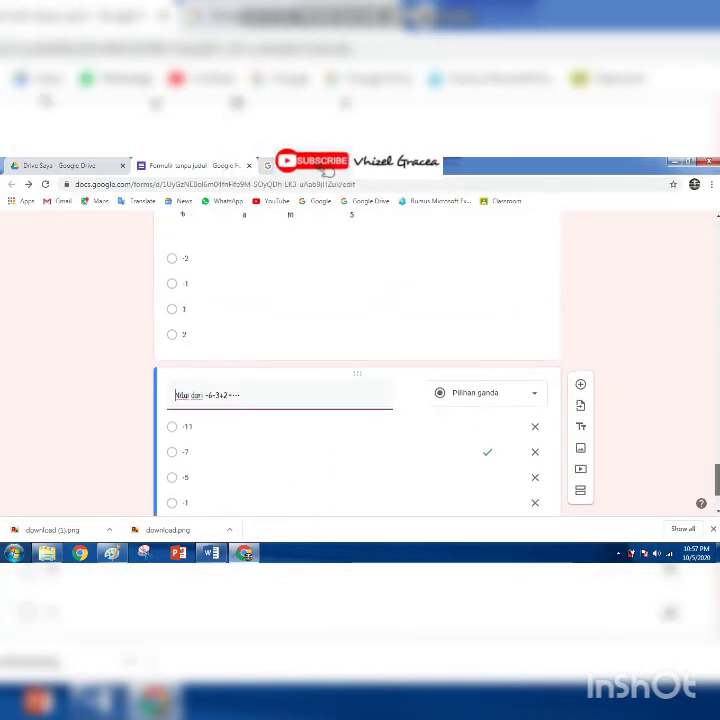
left_click_drag(716, 437, 708, 230)
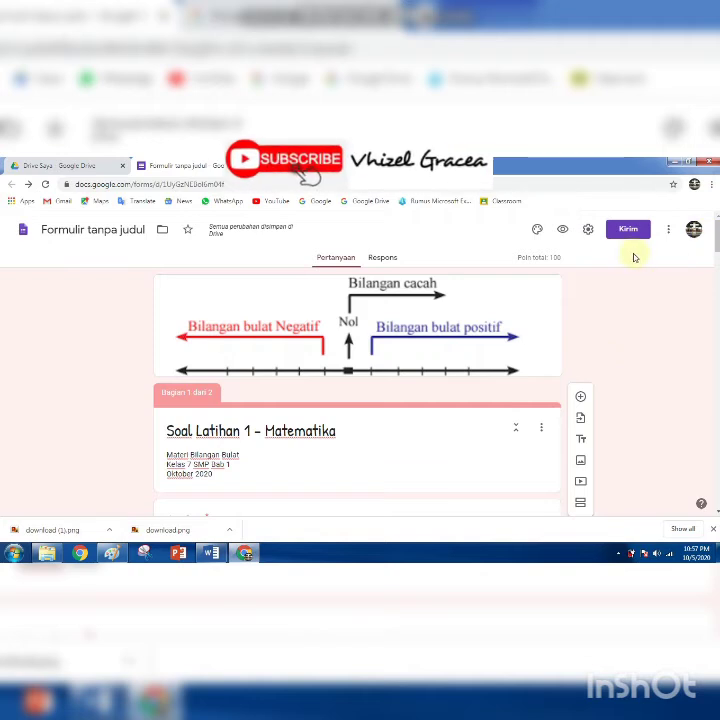
left_click(564, 232)
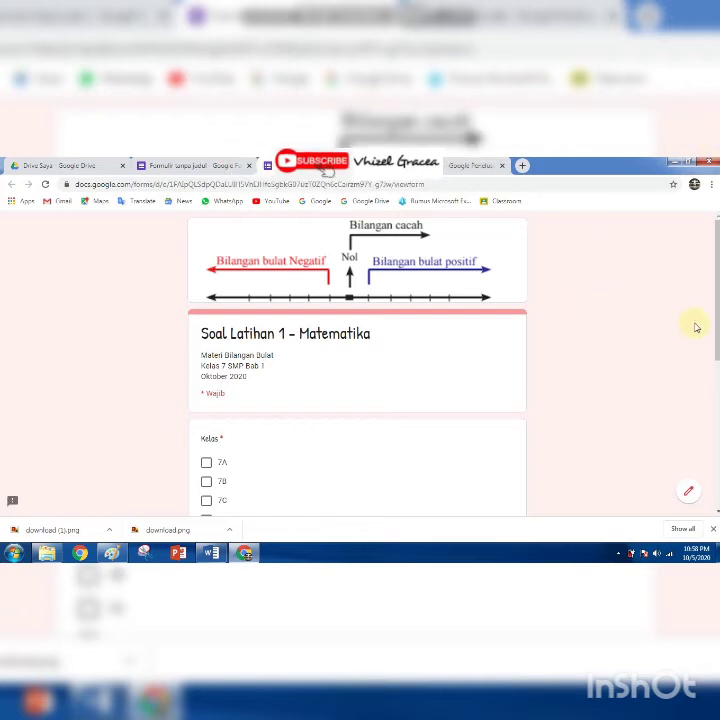
Choose class 7A under Kelas and enter the student's name in the Nama Siswa field.
scroll(700, 328, "down", 1)
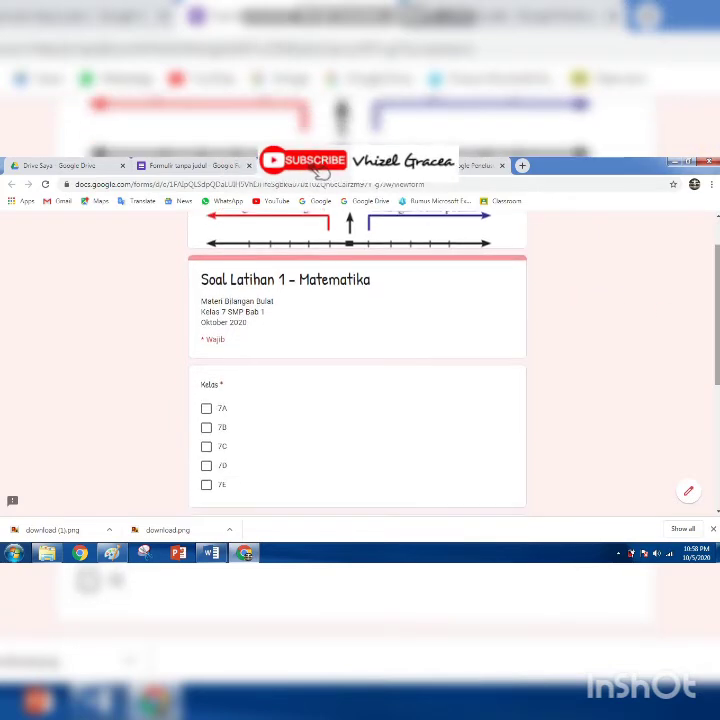
scroll(357, 365, "down", 1)
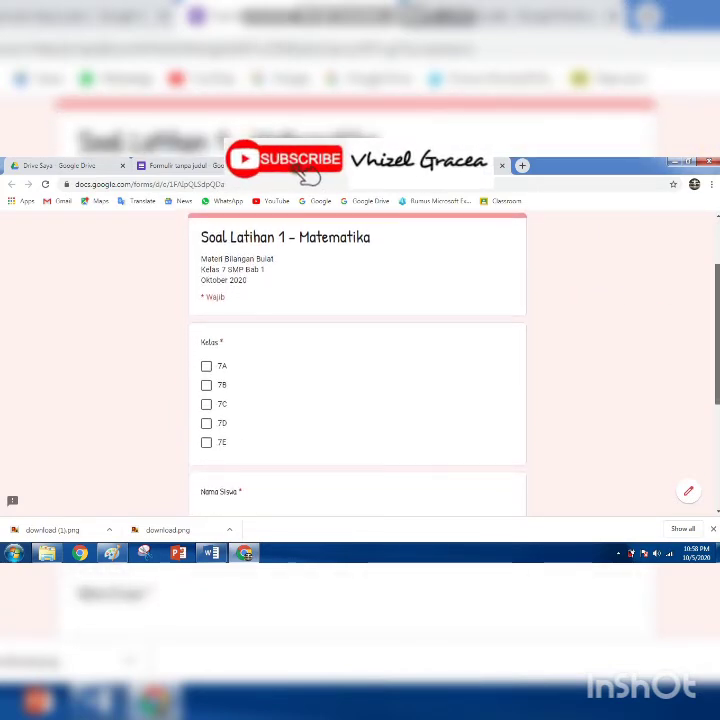
scroll(471, 443, "down", 1)
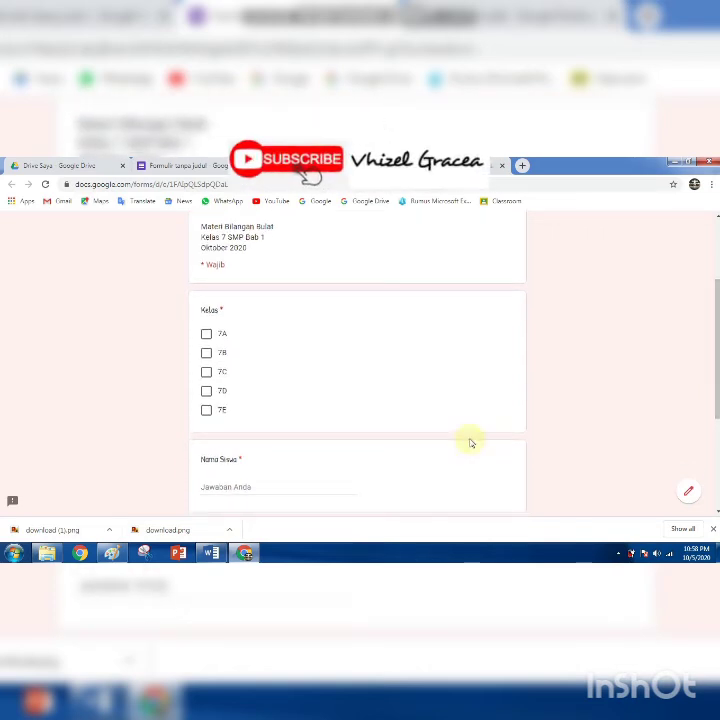
left_click(206, 335)
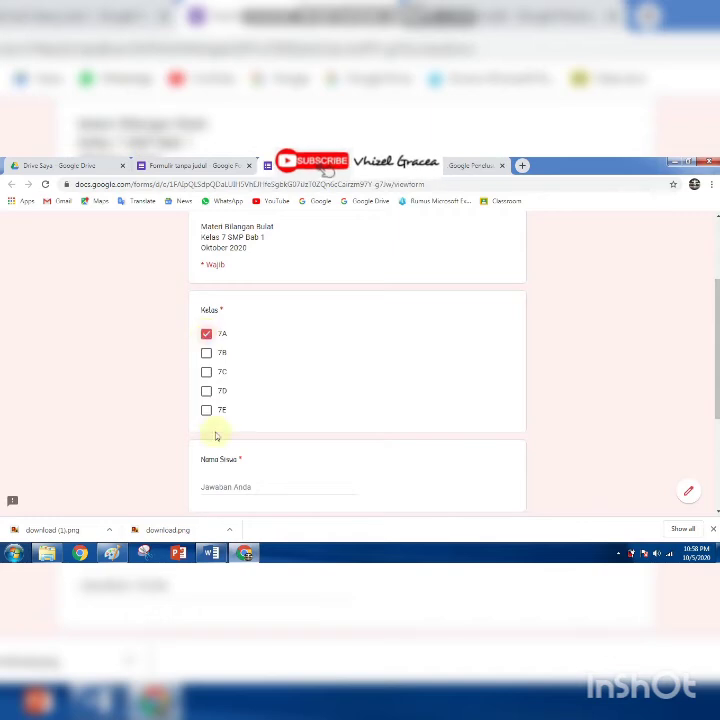
left_click(222, 486)
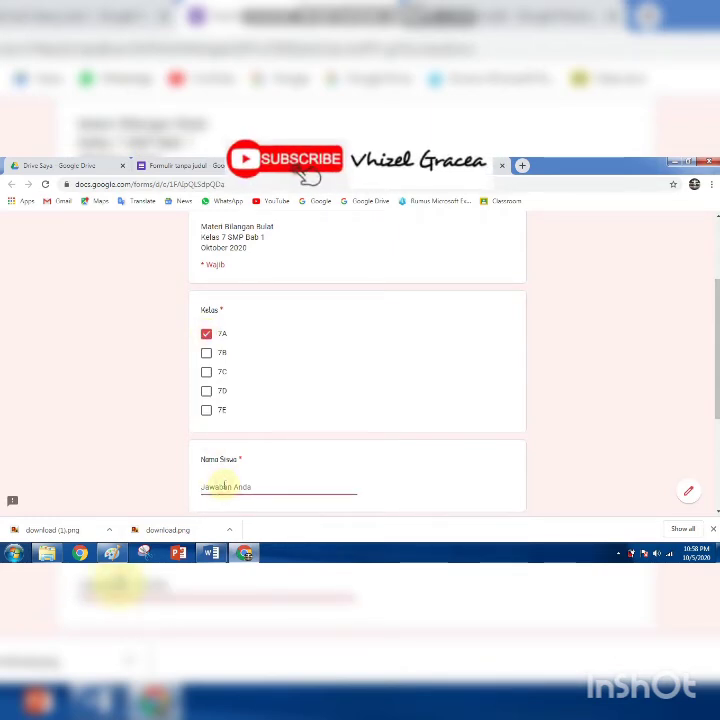
type("a")
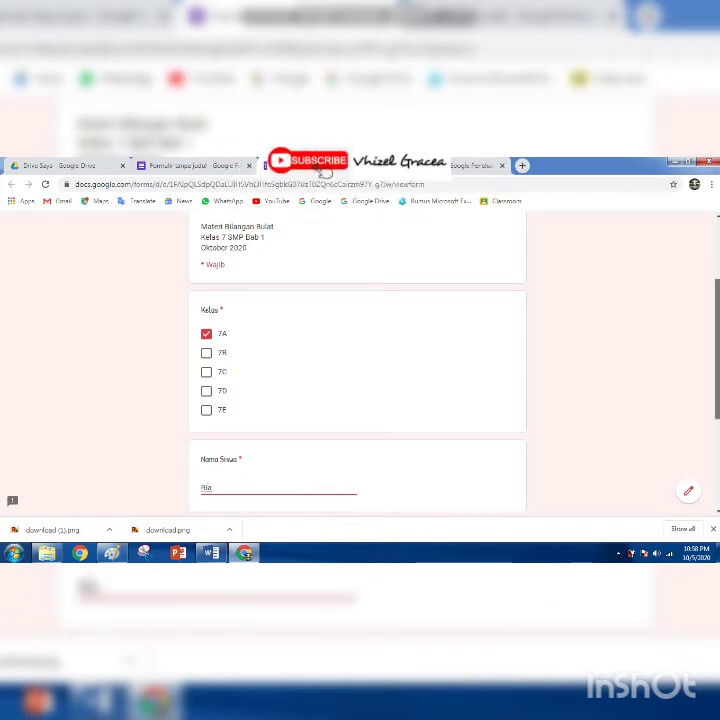
Set Jenis Kelamin to Perempuan and continue to the question section of the quiz.
scroll(357, 380, "down", 3)
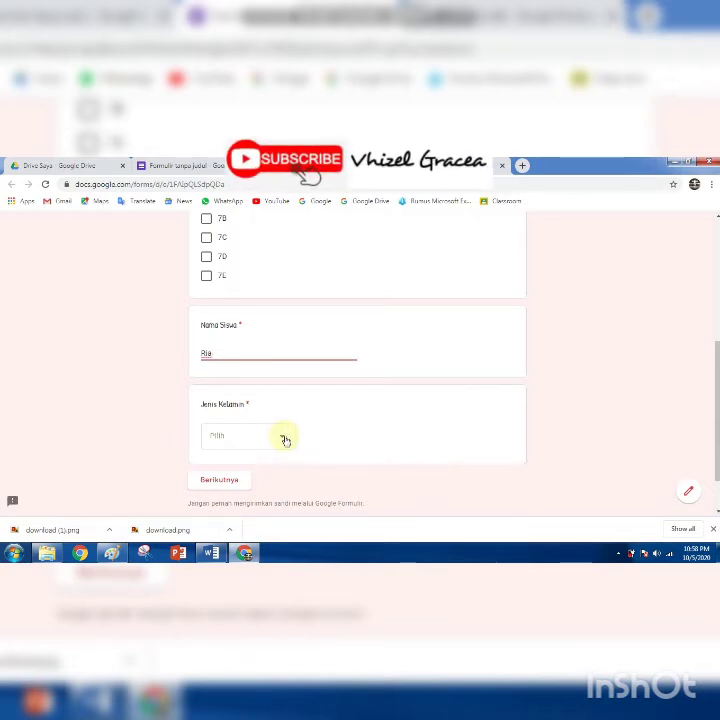
left_click(285, 440)
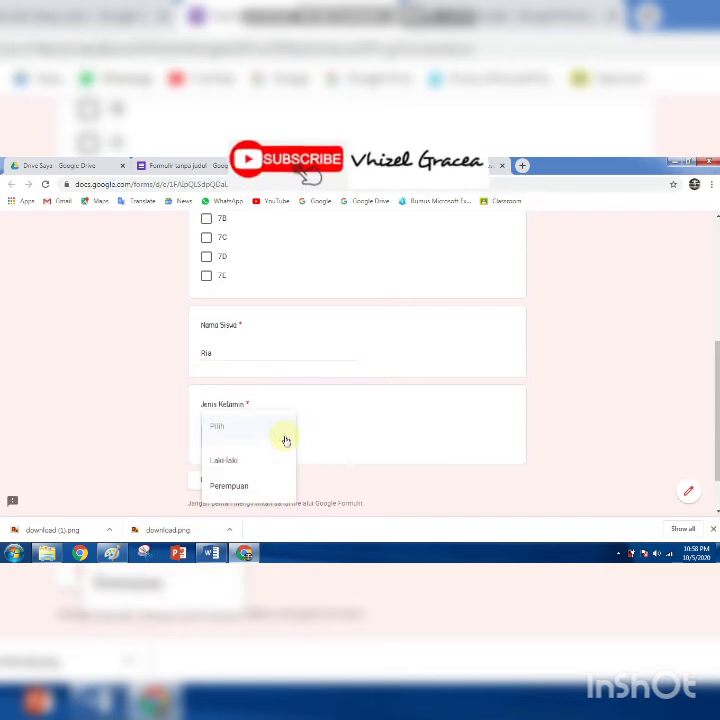
left_click(228, 488)
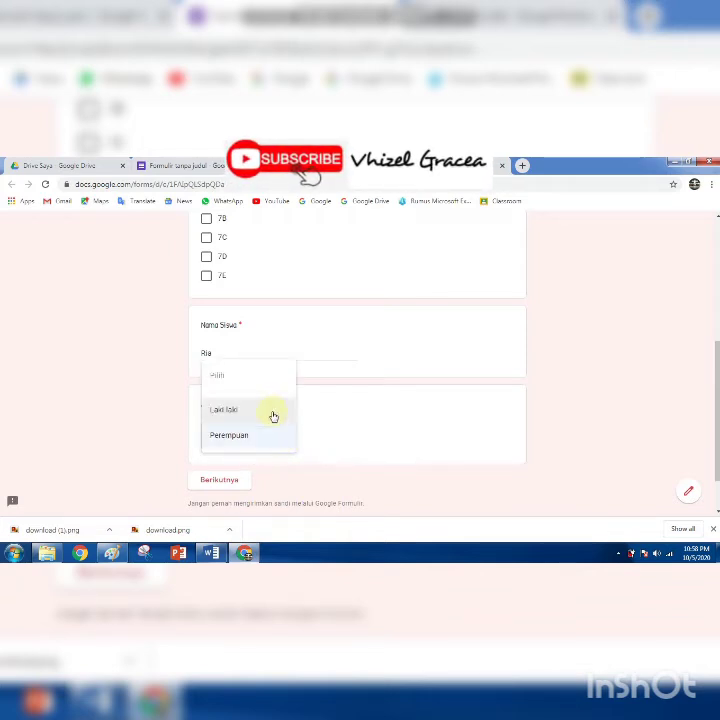
left_click(261, 438)
left_click(261, 438)
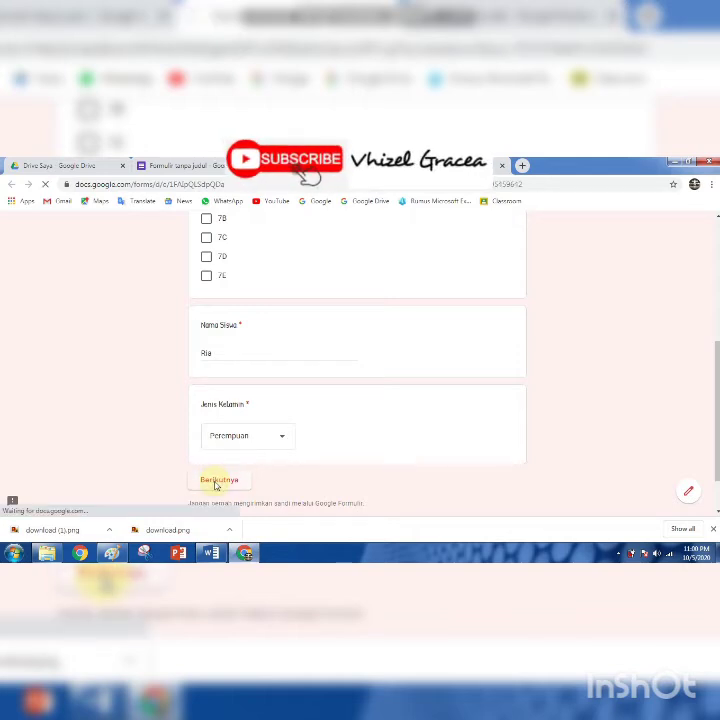
left_click(217, 481)
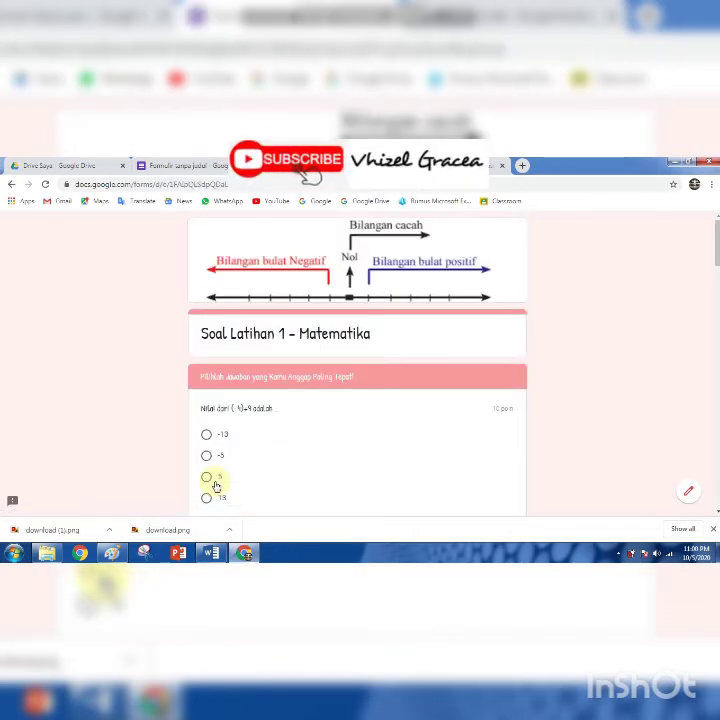
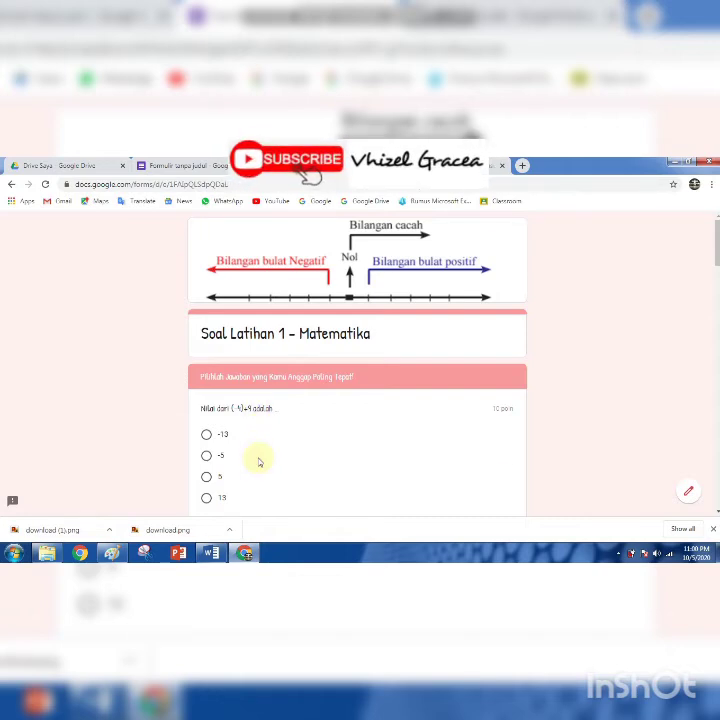
Answer the first three questions with 13 for (-4)+9, 1 for the value of m, and -5 for -6-3+2.
left_click(206, 497)
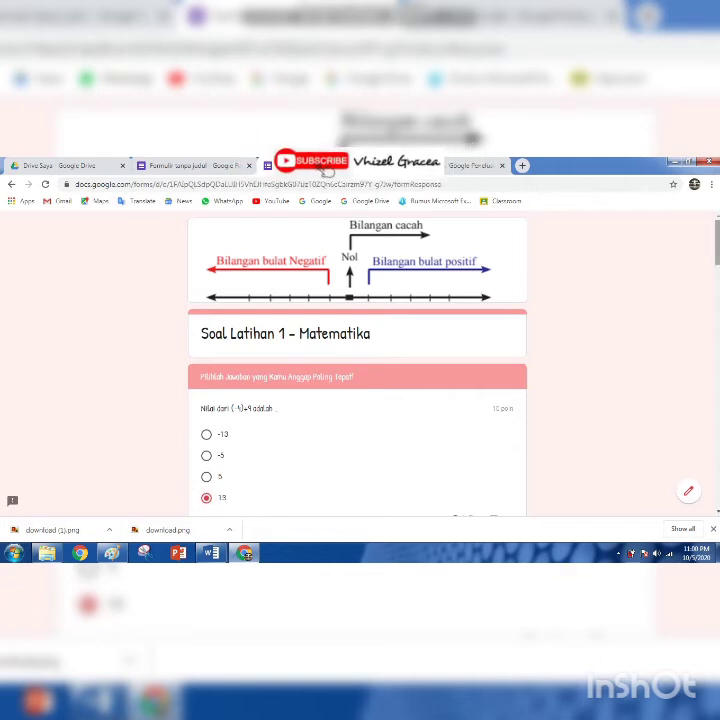
scroll(357, 370, "down", 5)
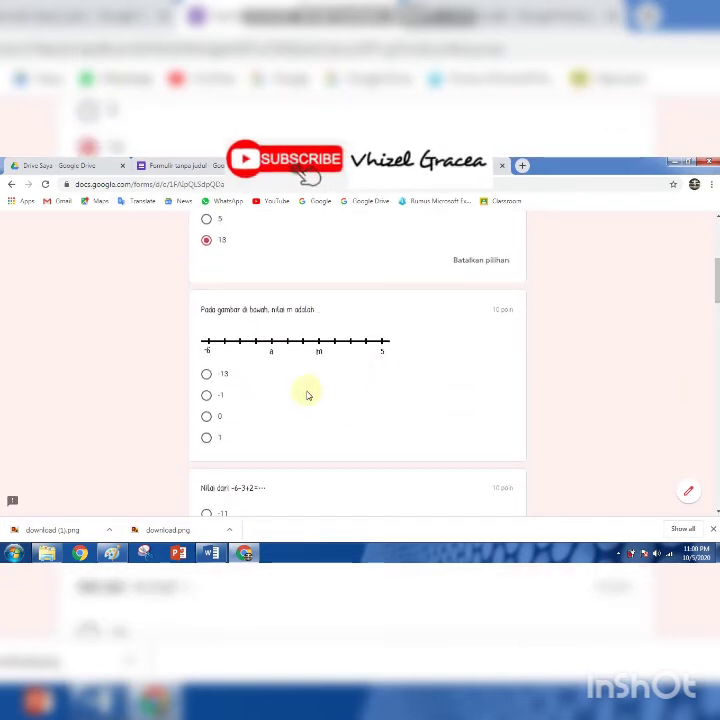
left_click(206, 439)
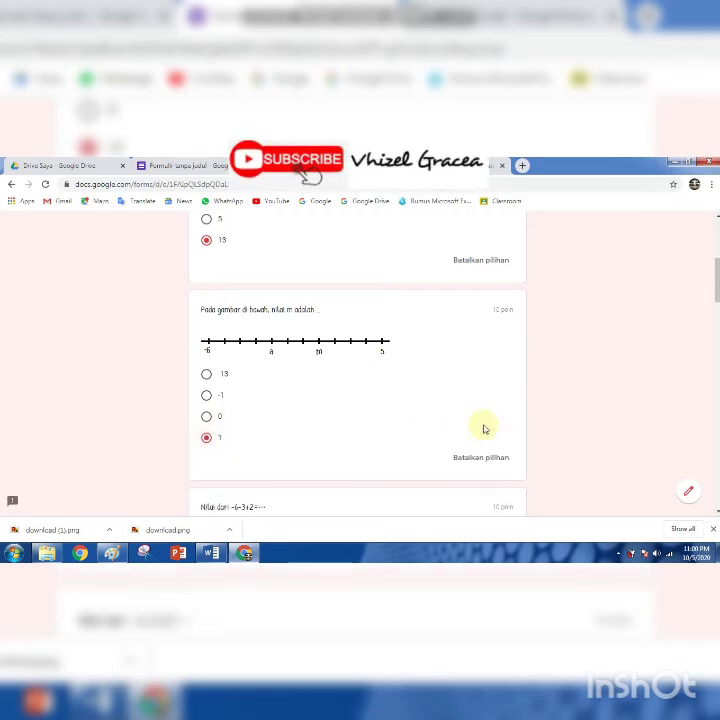
scroll(716, 293, "down", 3)
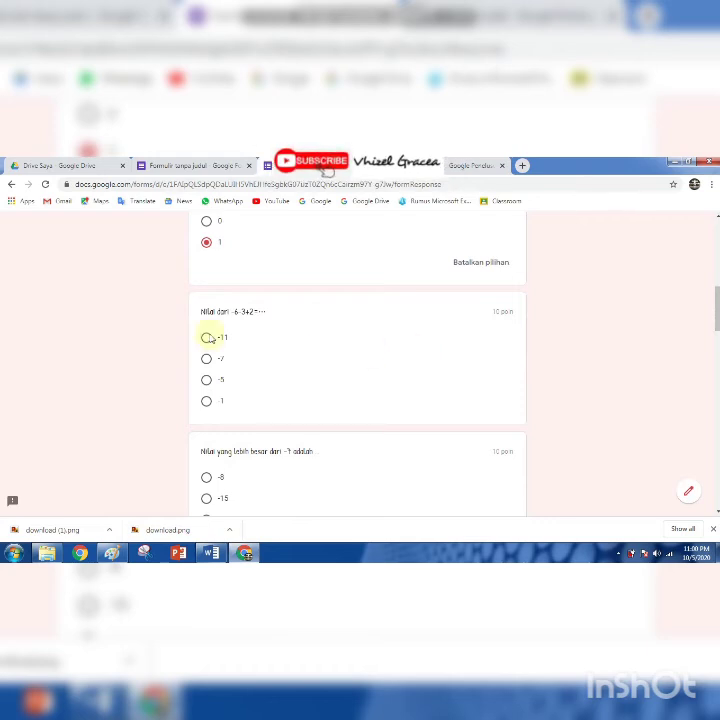
left_click(206, 381)
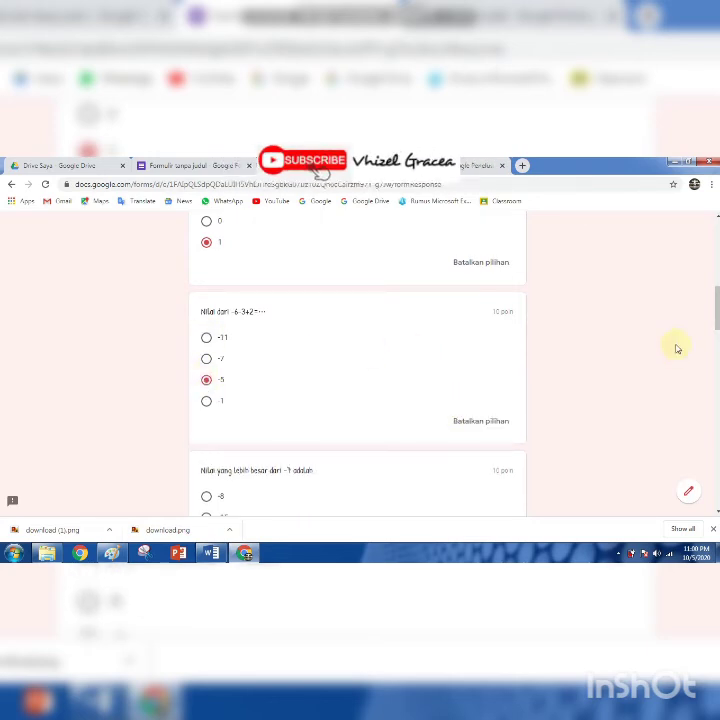
Answer -5 for the value greater than -7, 10 for the value of a, and -3 for (4×3)-15.
scroll(206, 390, "down", 3)
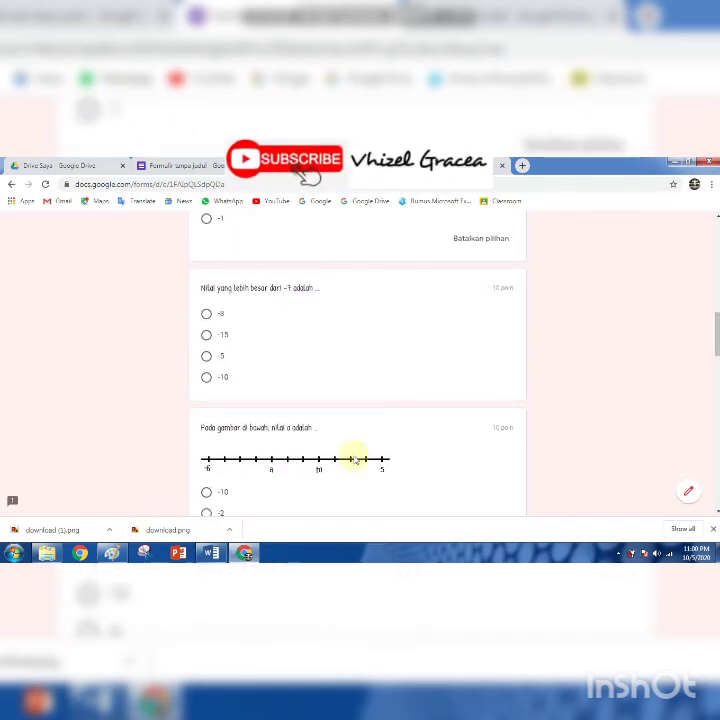
left_click(206, 358)
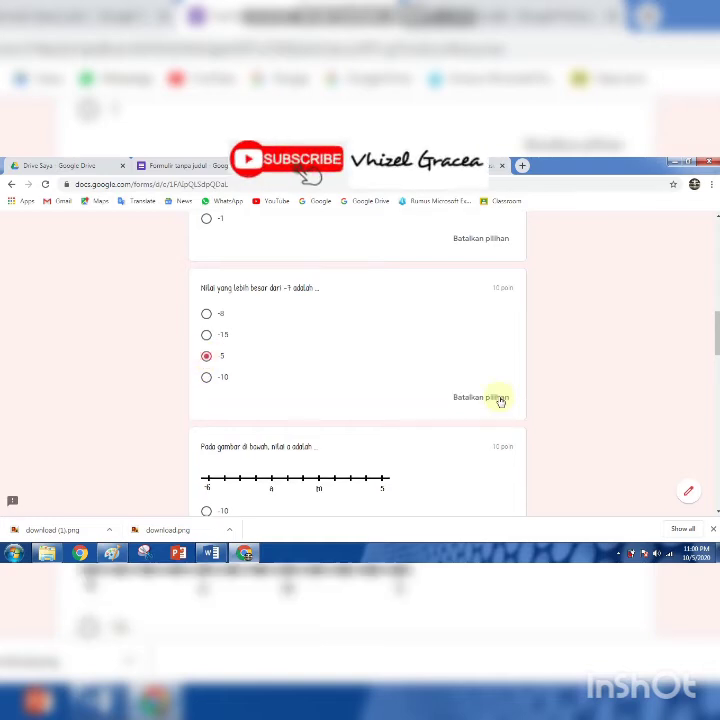
scroll(500, 354, "down", 2)
scroll(482, 320, "down", 1)
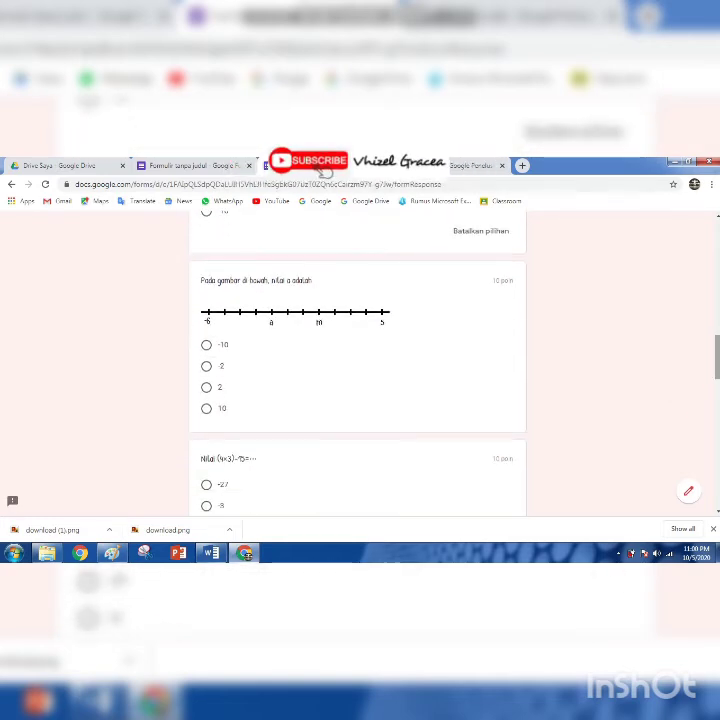
left_click(207, 408)
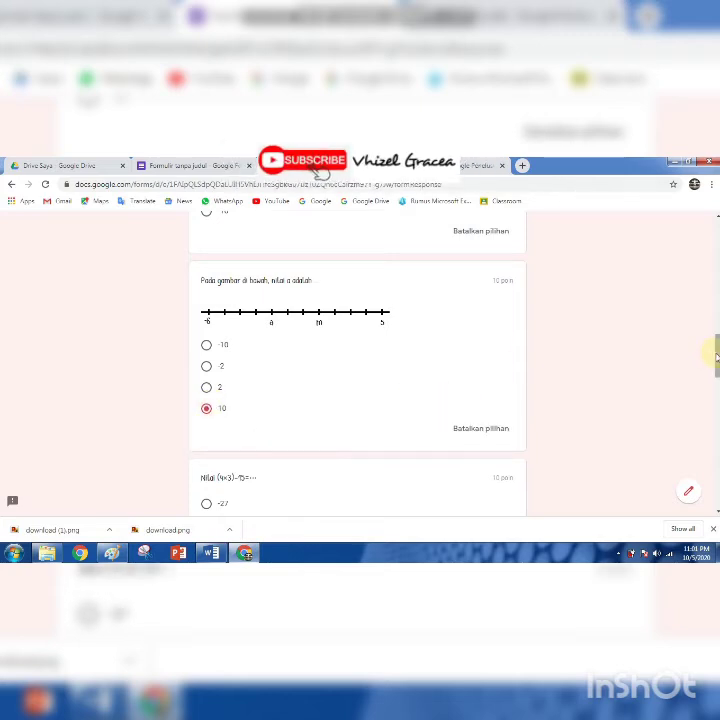
scroll(660, 366, "down", 4)
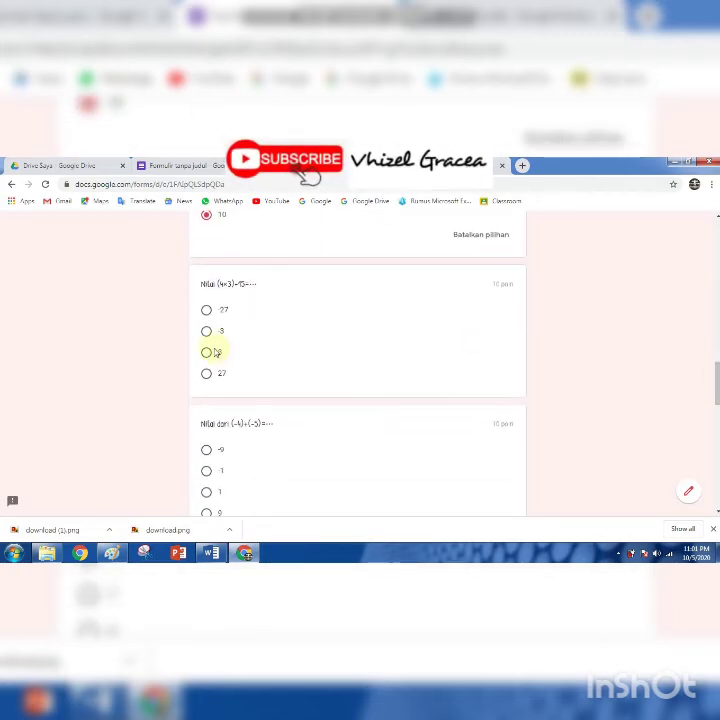
left_click(207, 331)
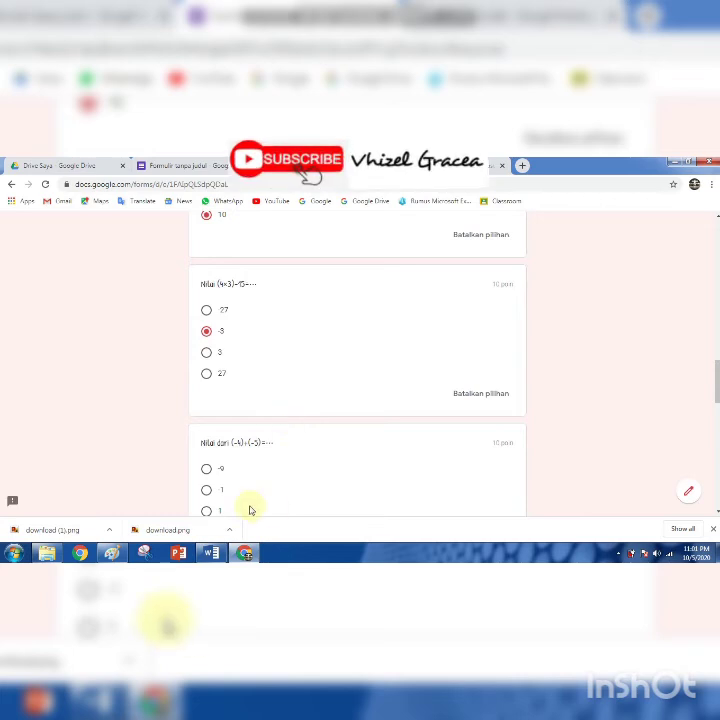
Answer -1 for (-4)+(-5) and -2 for the a×m question with the number line.
left_click(206, 490)
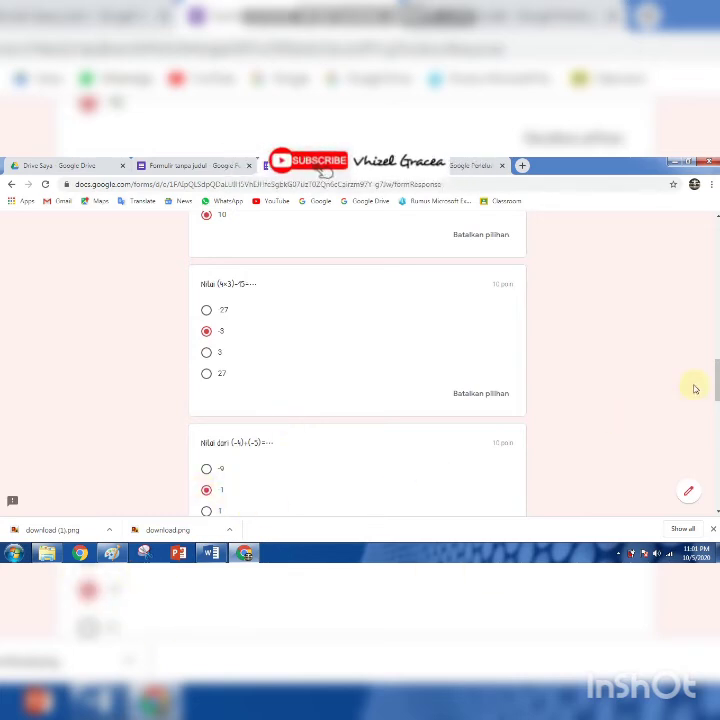
scroll(714, 386, "down", 3)
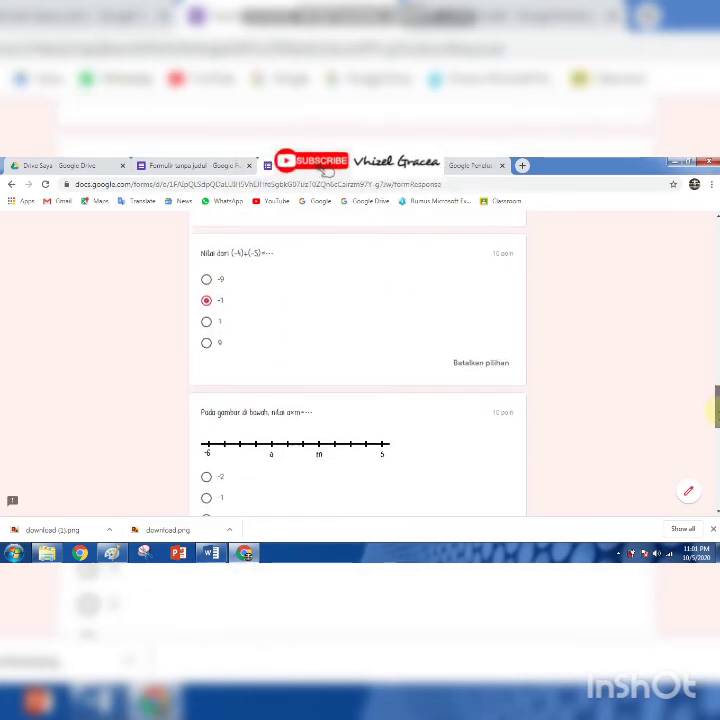
scroll(663, 305, "down", 1)
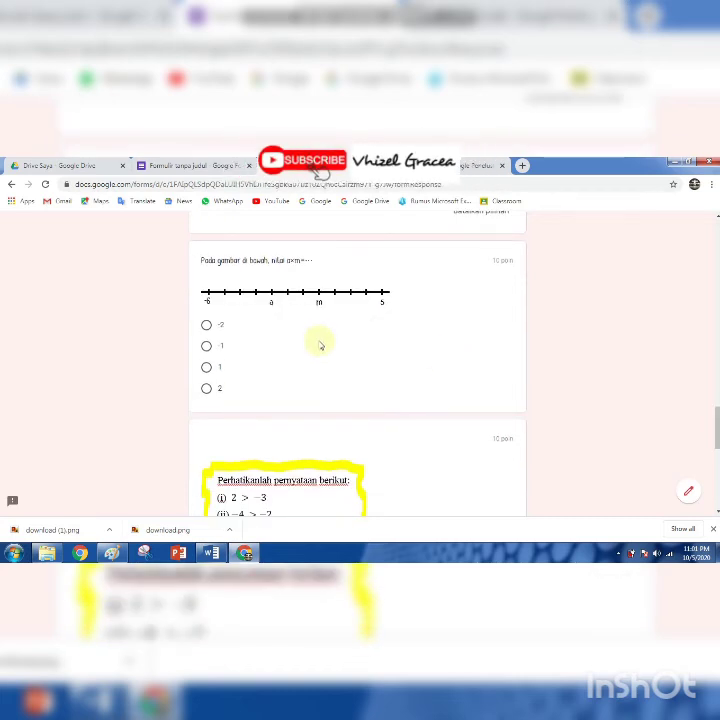
left_click(221, 327)
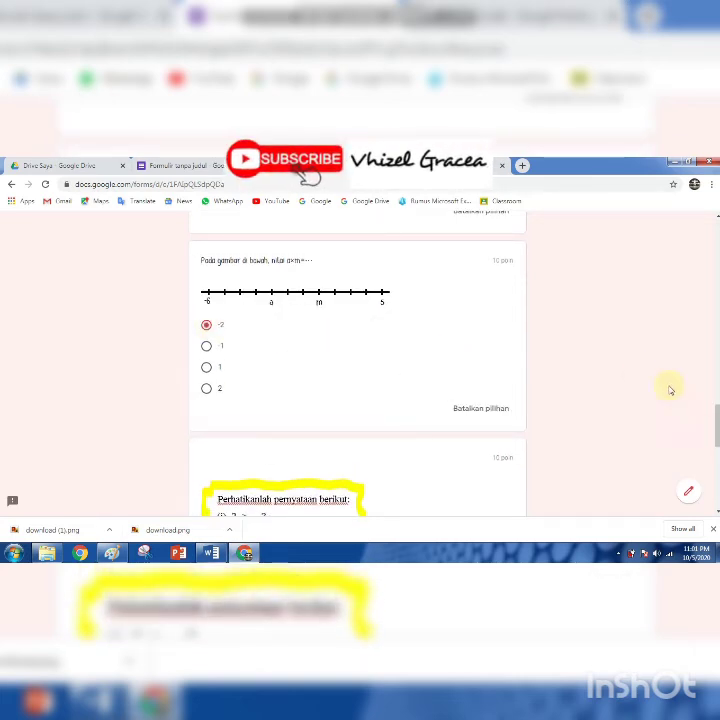
Answer the last two questions with Pernyataan (iii) yang benar and the order -3,-7,-10,1,4,6,12, and submit the quiz.
scroll(477, 410, "down", 3)
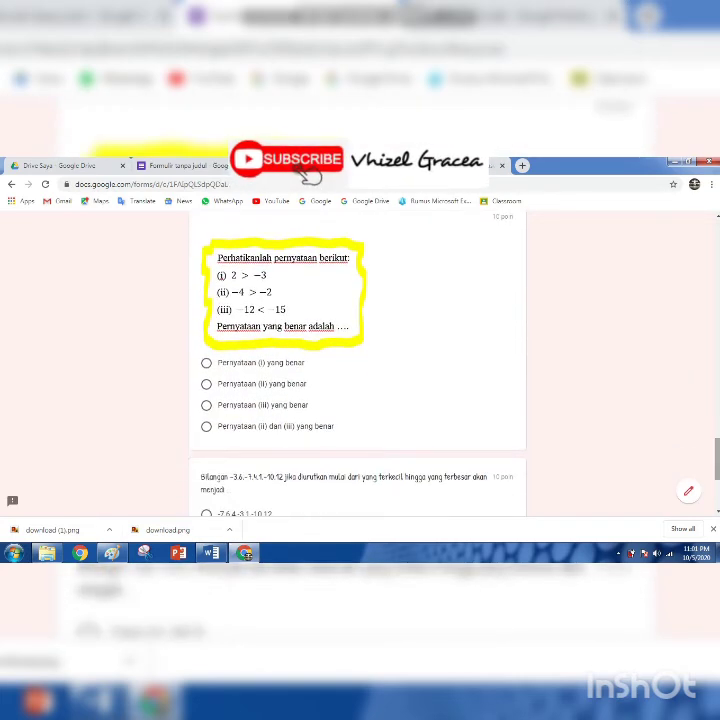
left_click(206, 407)
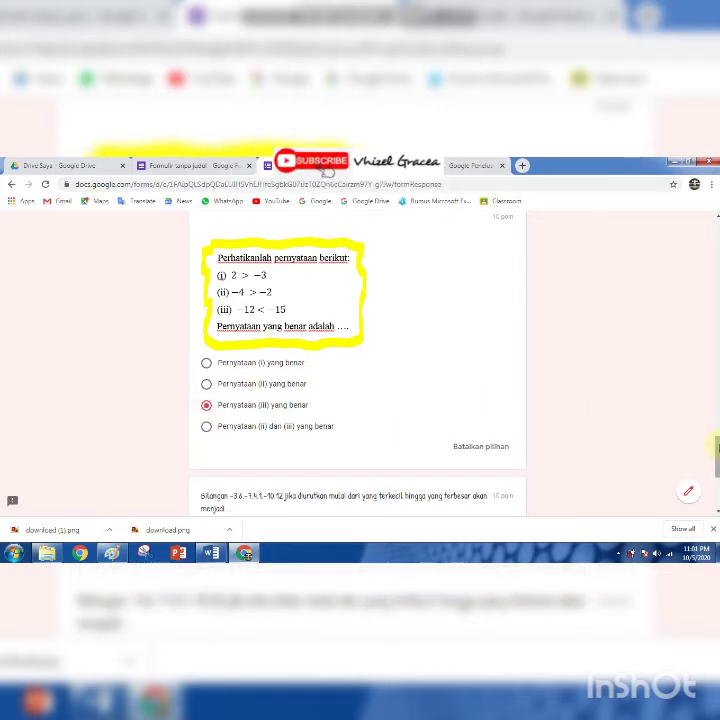
scroll(357, 365, "down", 2)
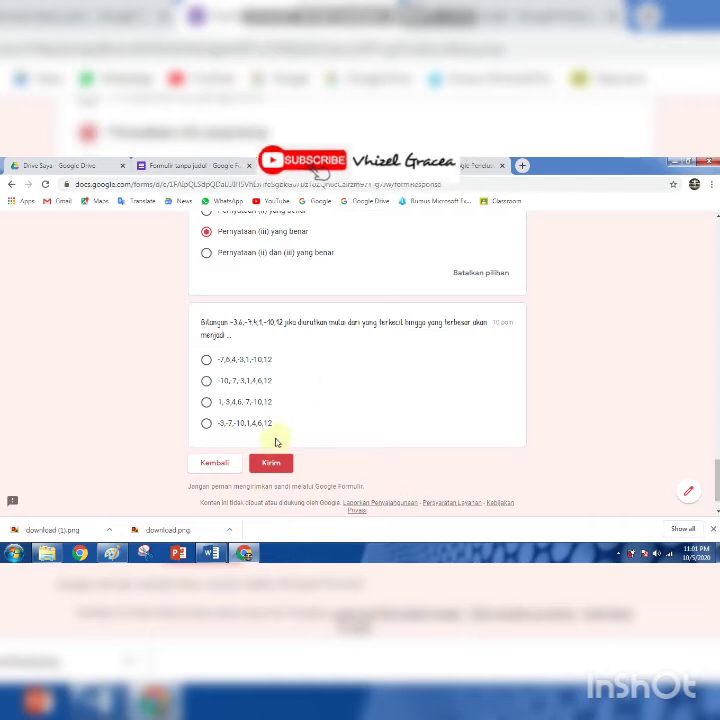
left_click(207, 425)
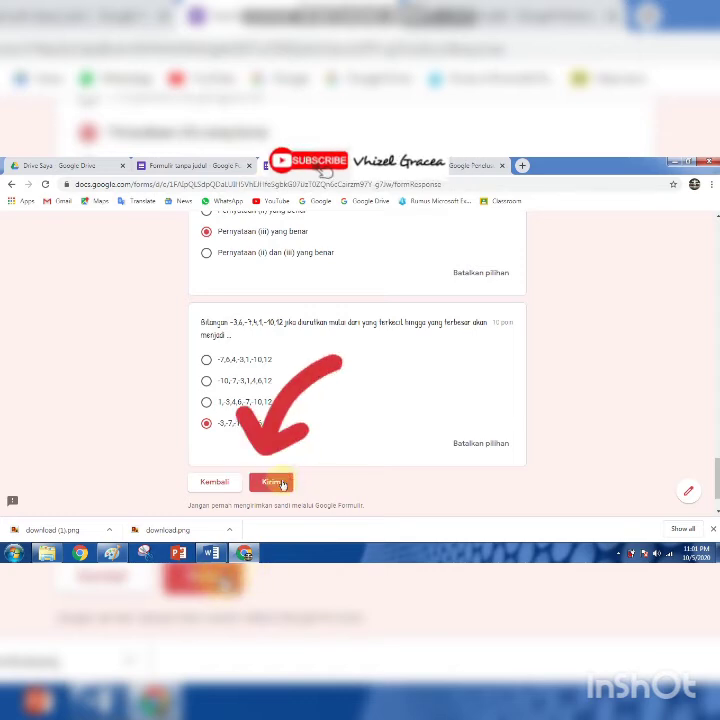
left_click(275, 483)
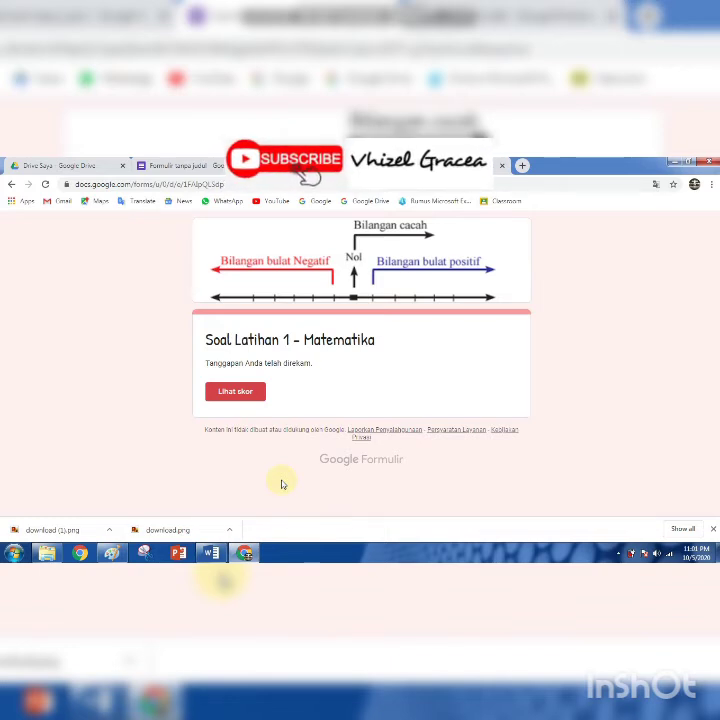
View the score of the submitted quiz and review the student details and points per question.
left_click(236, 395)
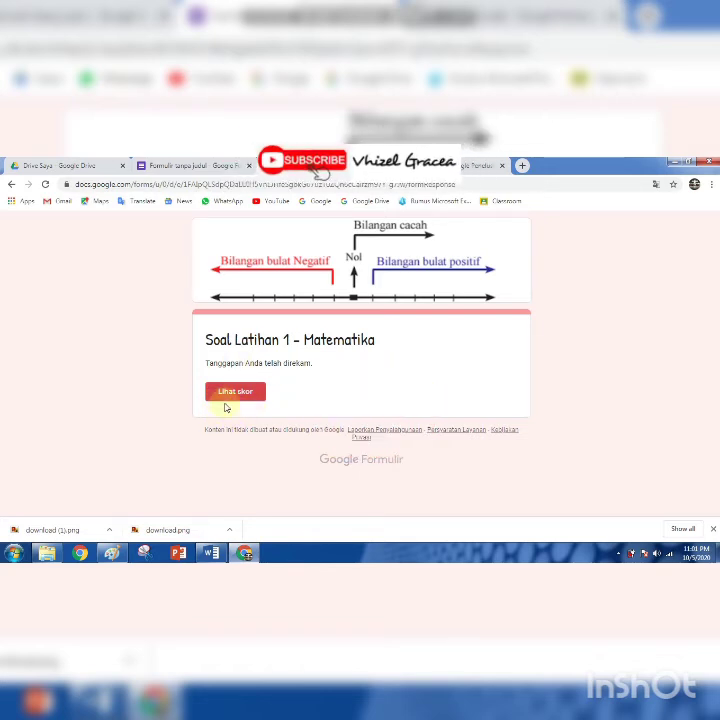
left_click(231, 396)
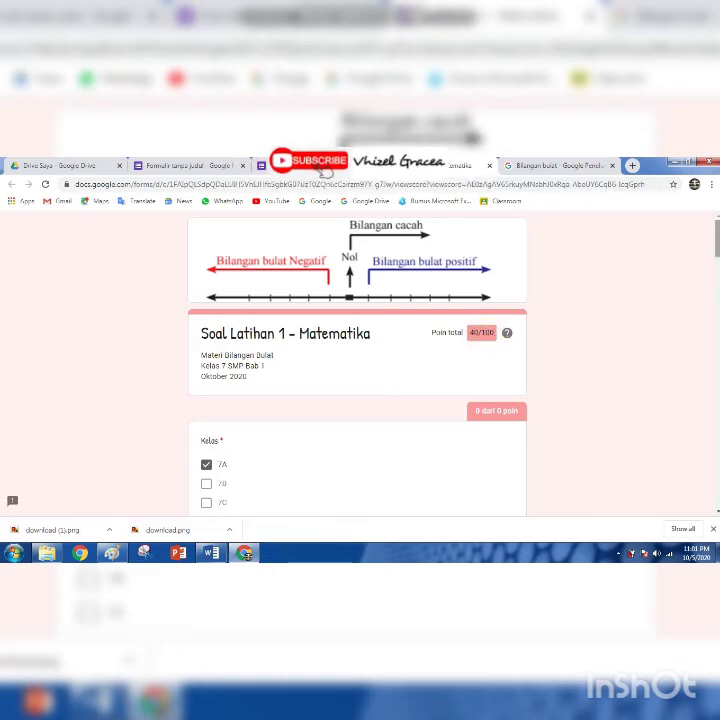
scroll(357, 360, "down", 4)
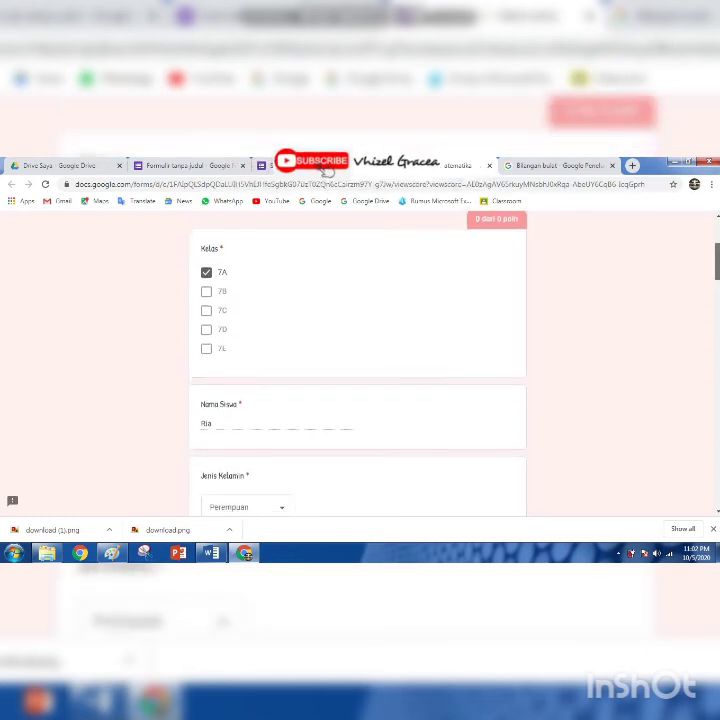
scroll(357, 360, "down", 3)
scroll(357, 360, "down", 2)
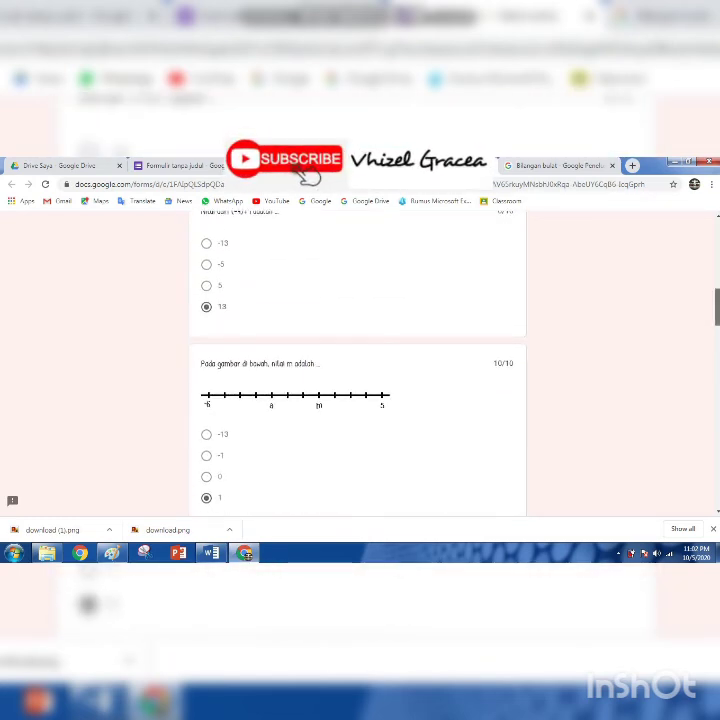
scroll(357, 360, "down", 5)
scroll(357, 360, "down", 2)
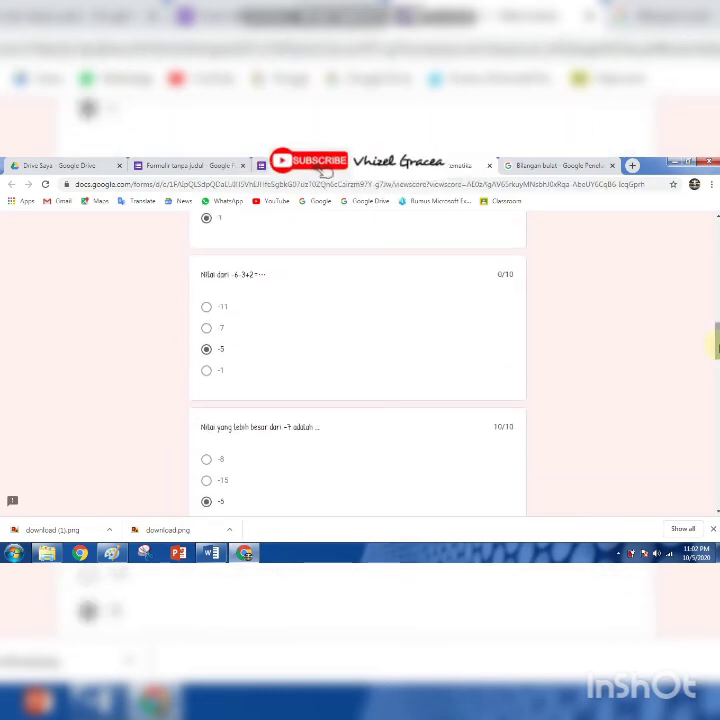
scroll(357, 360, "up", 10)
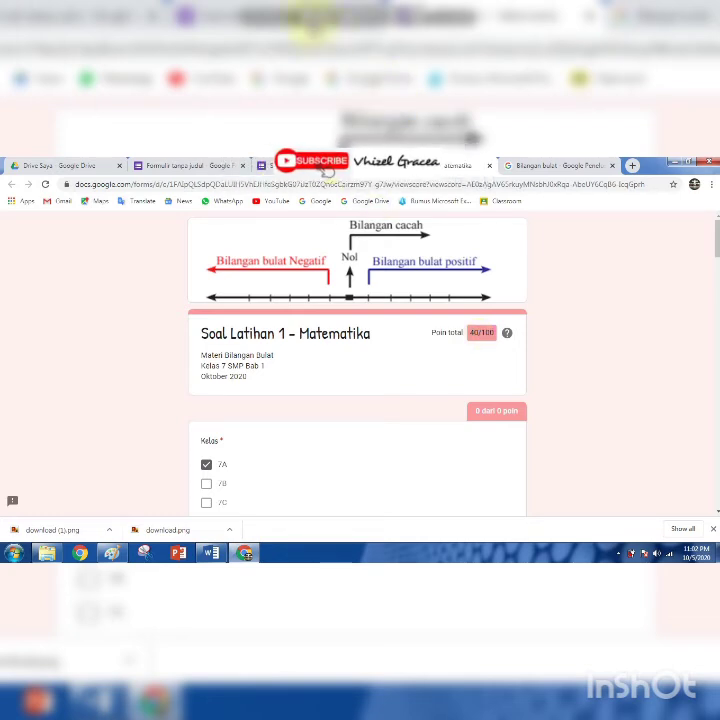
Close the submission confirmation and score pages and return to the form editor.
left_click(332, 165)
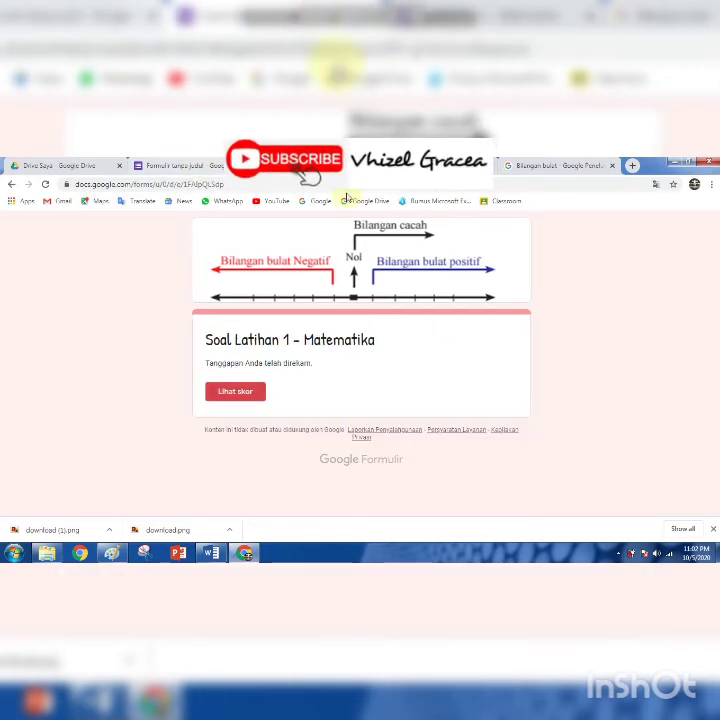
middle_click(321, 172)
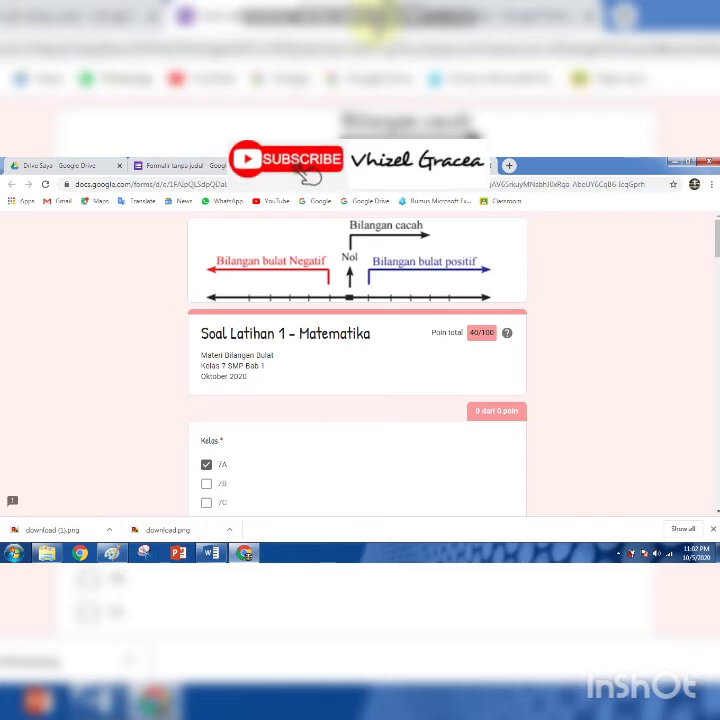
middle_click(312, 168)
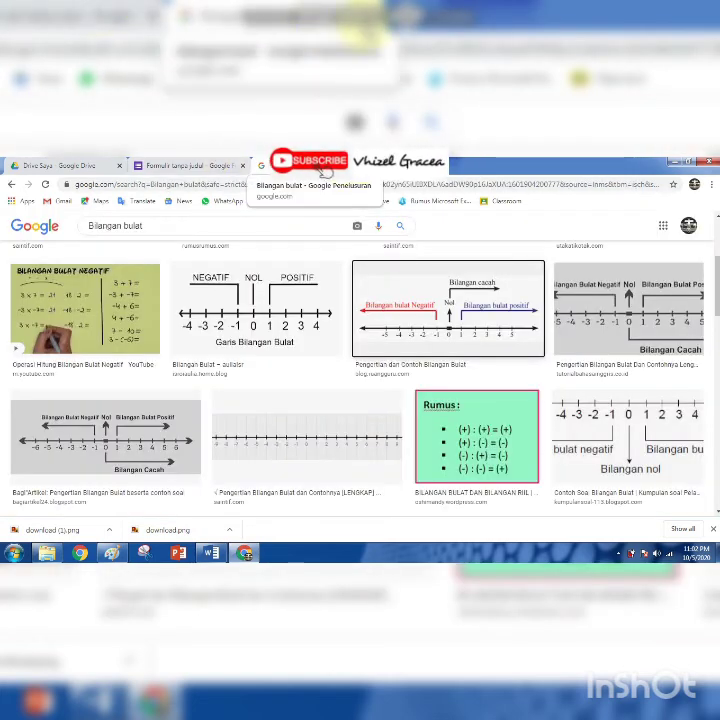
left_click(208, 168)
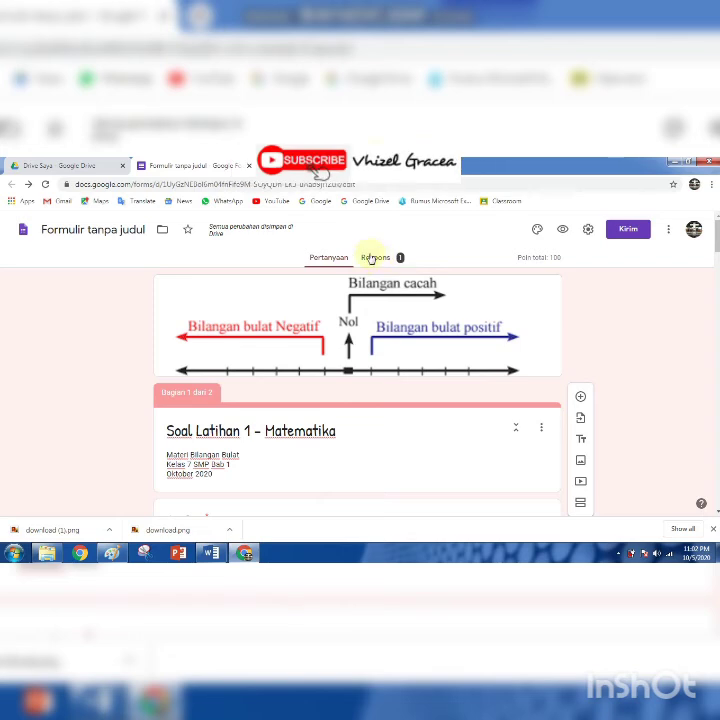
Open the form's responses and examine the summary with score insights and frequently missed questions.
left_click(385, 258)
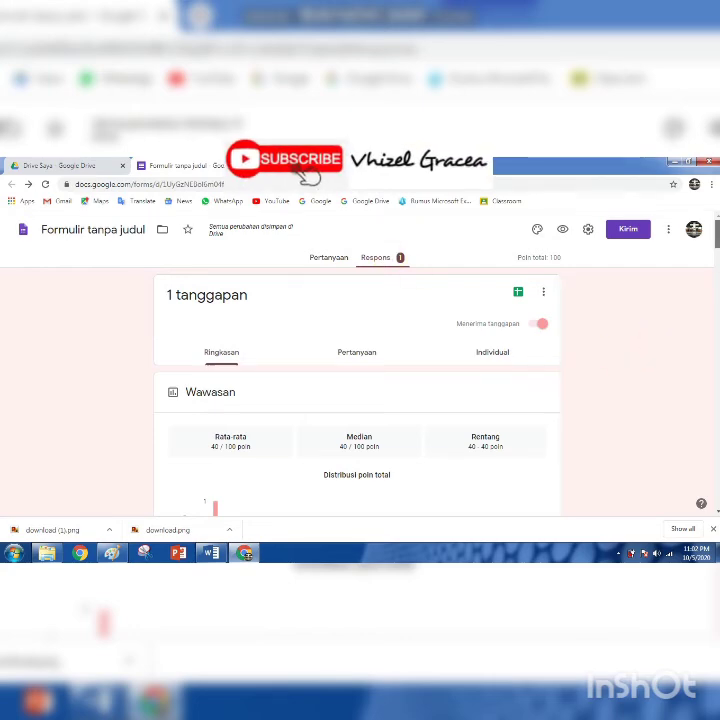
scroll(357, 360, "down", 5)
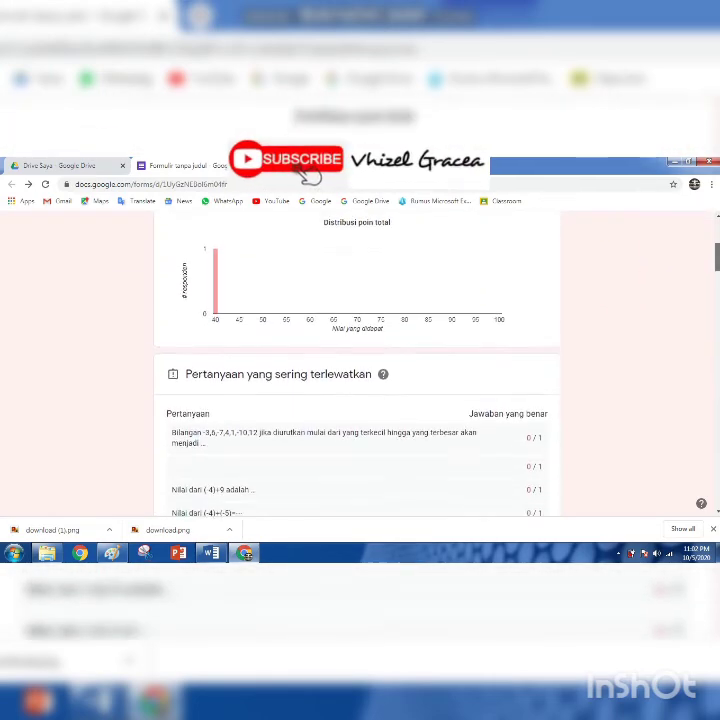
scroll(357, 360, "up", 6)
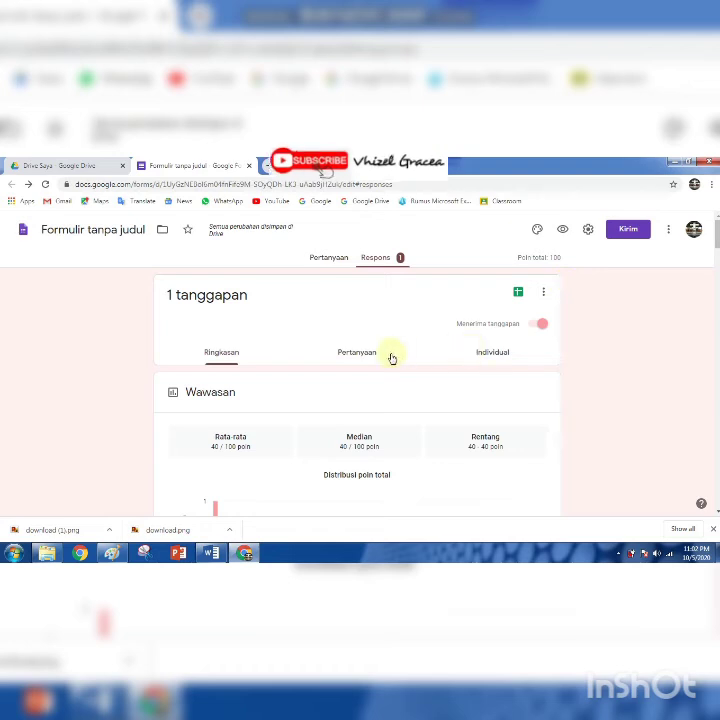
View the responses by question and examine the answer given for Nama Siswa.
left_click(364, 355)
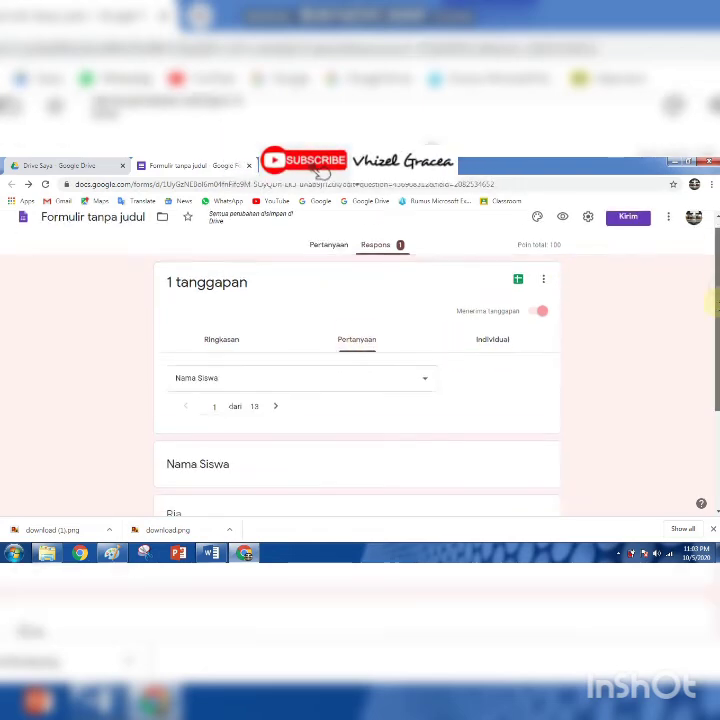
scroll(705, 290, "down", 2)
scroll(705, 290, "down", 1)
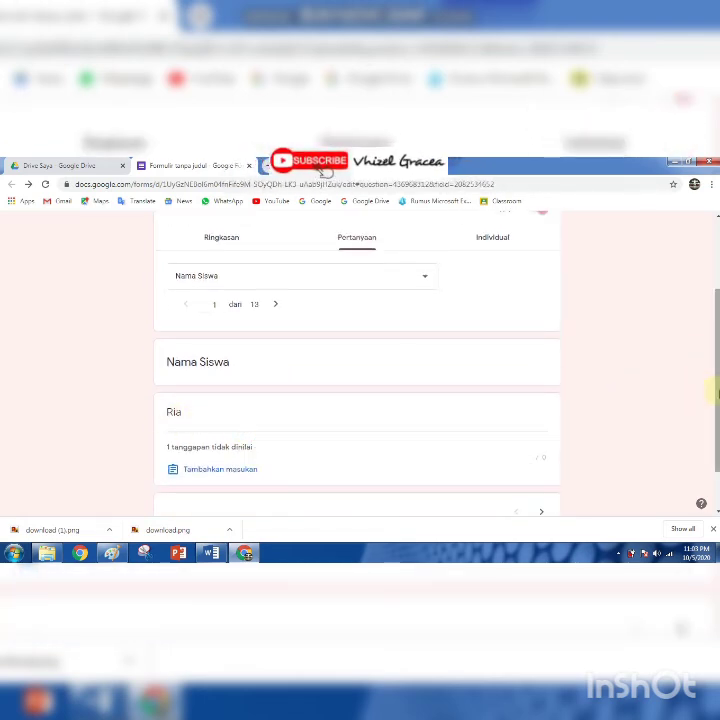
scroll(485, 240, "up", 1)
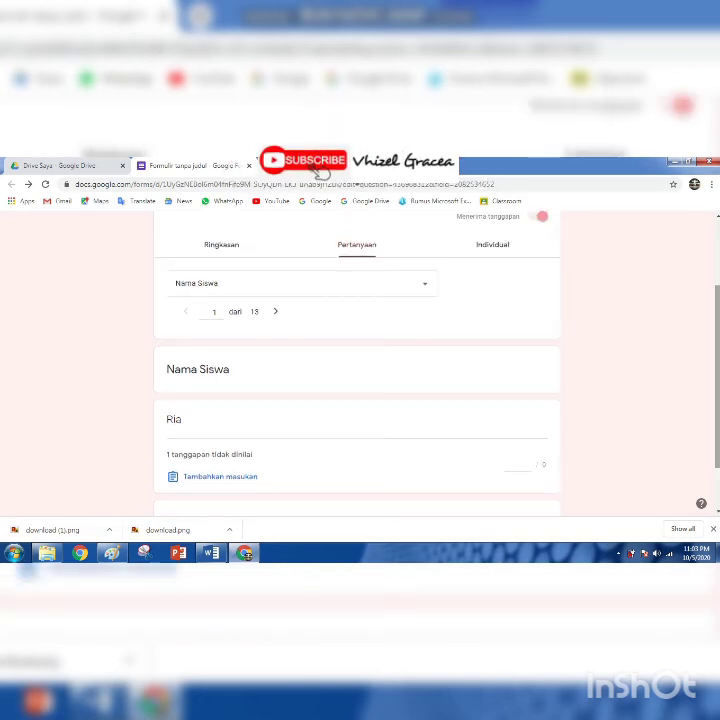
View the individual response and examine the total score, student name, class and gender.
left_click(488, 244)
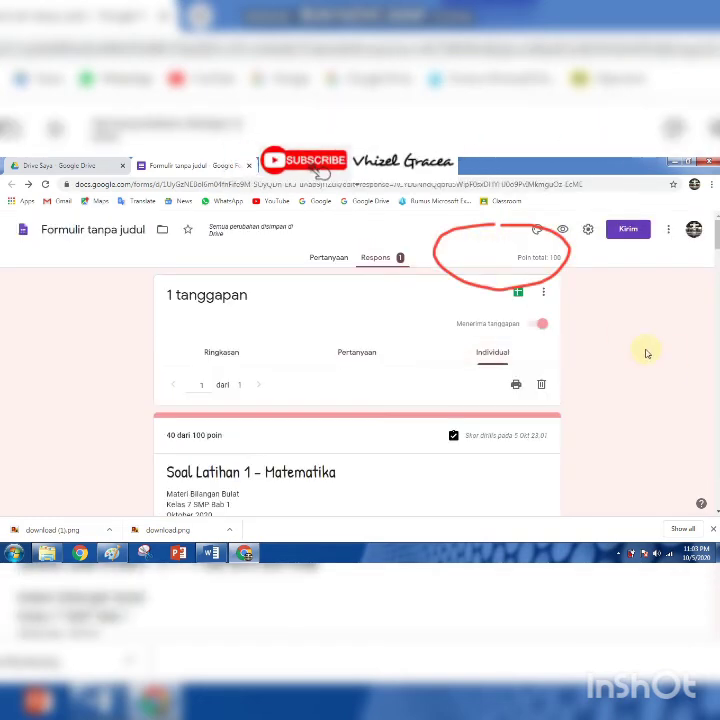
scroll(357, 380, "down", 2)
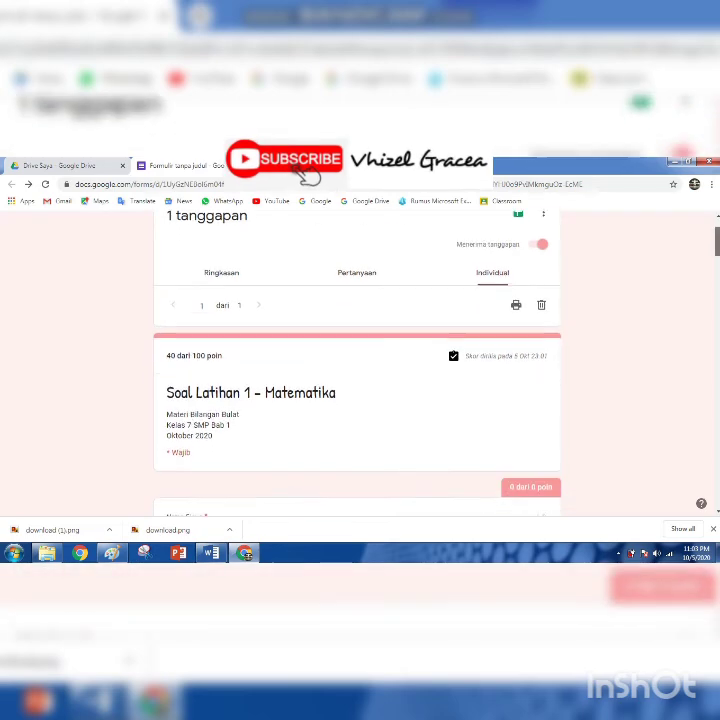
scroll(357, 380, "down", 1)
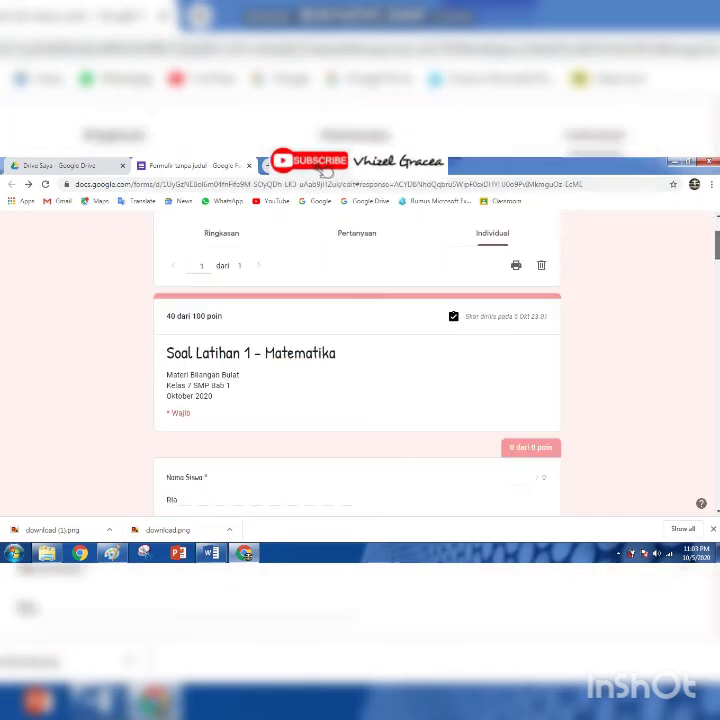
scroll(357, 380, "down", 9)
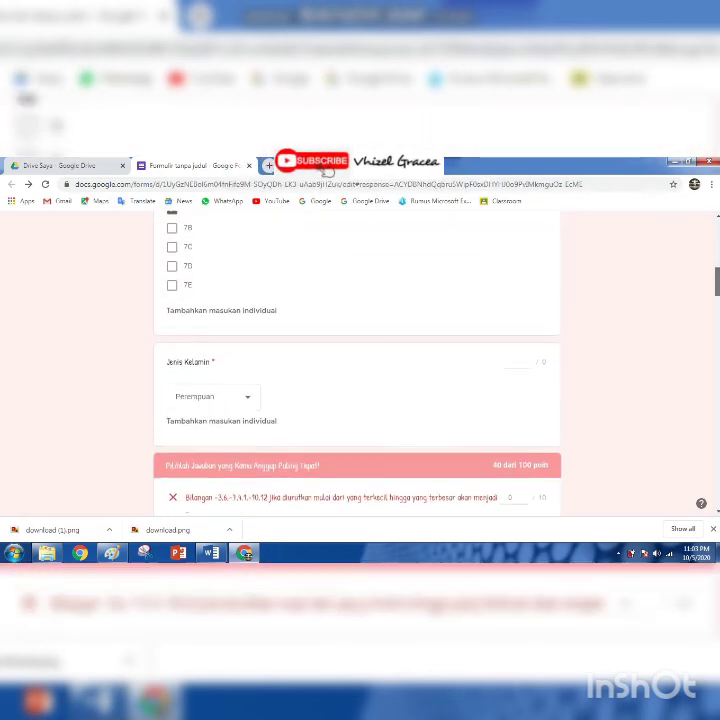
scroll(357, 380, "down", 1)
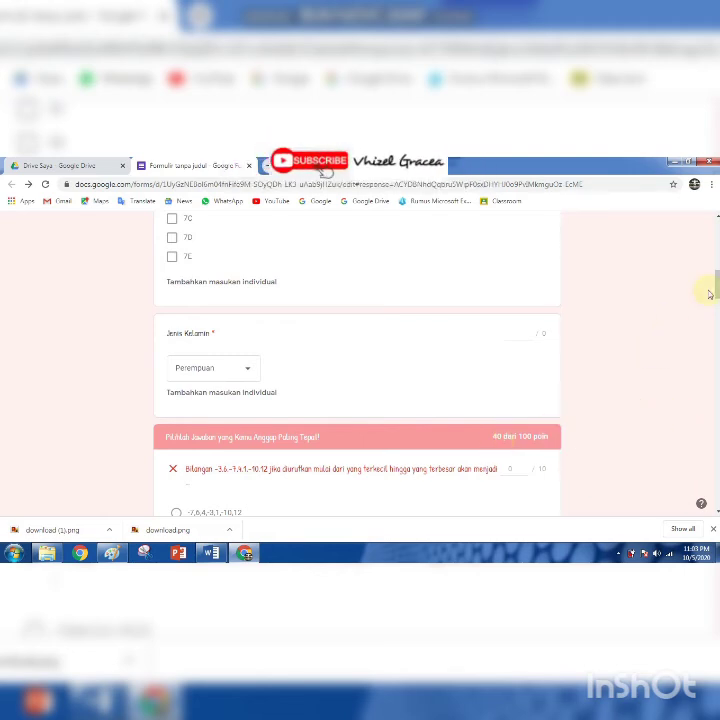
scroll(716, 290, "up", 3)
scroll(716, 290, "down", 4)
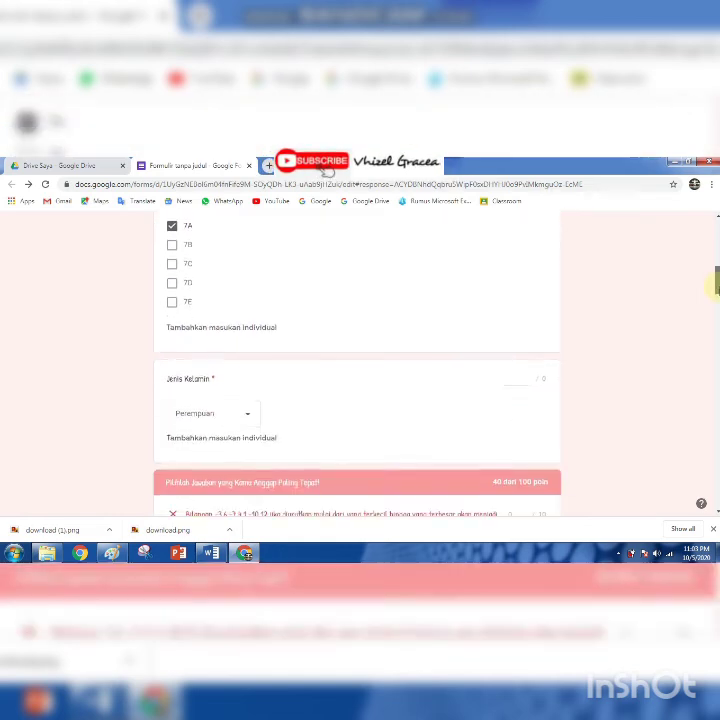
Examine the graded answers, correct answers and points awarded for each math question in the individual response.
scroll(357, 360, "down", 3)
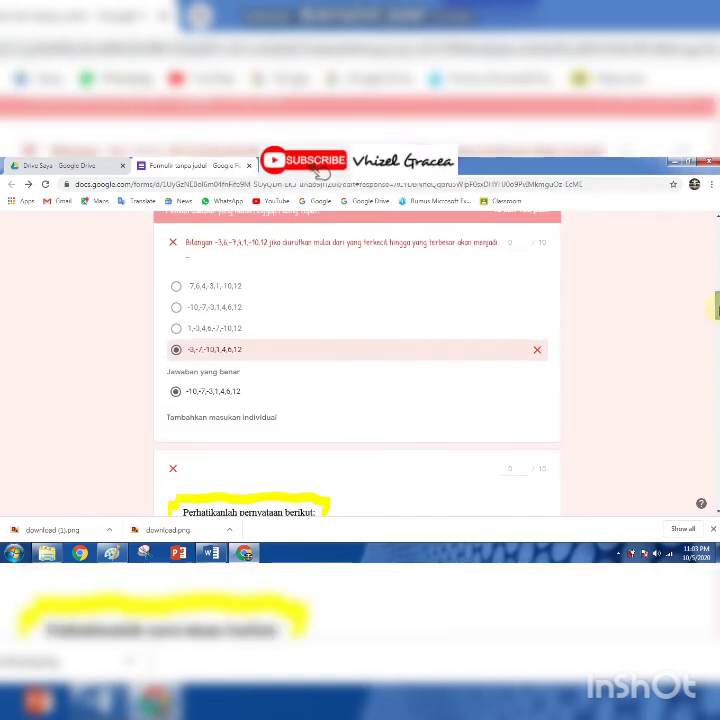
scroll(357, 360, "down", 10)
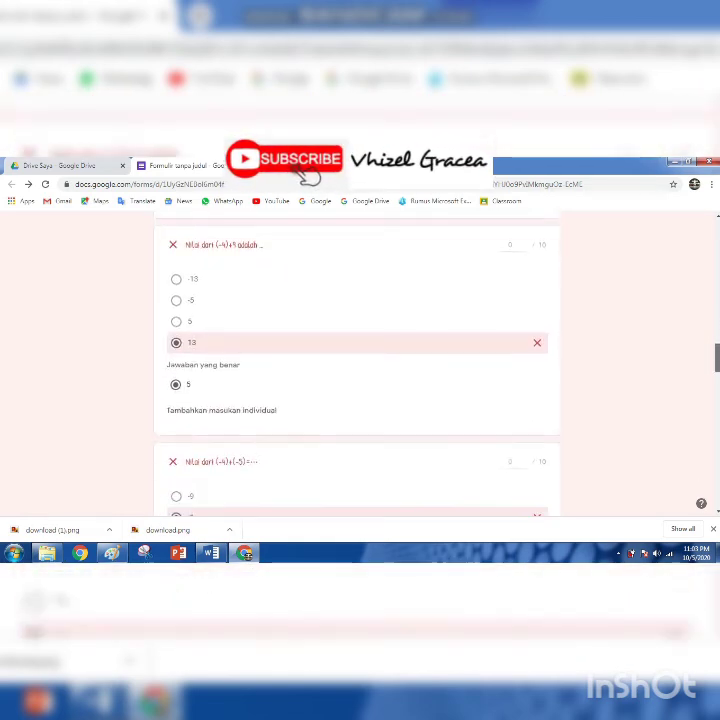
scroll(357, 360, "down", 3)
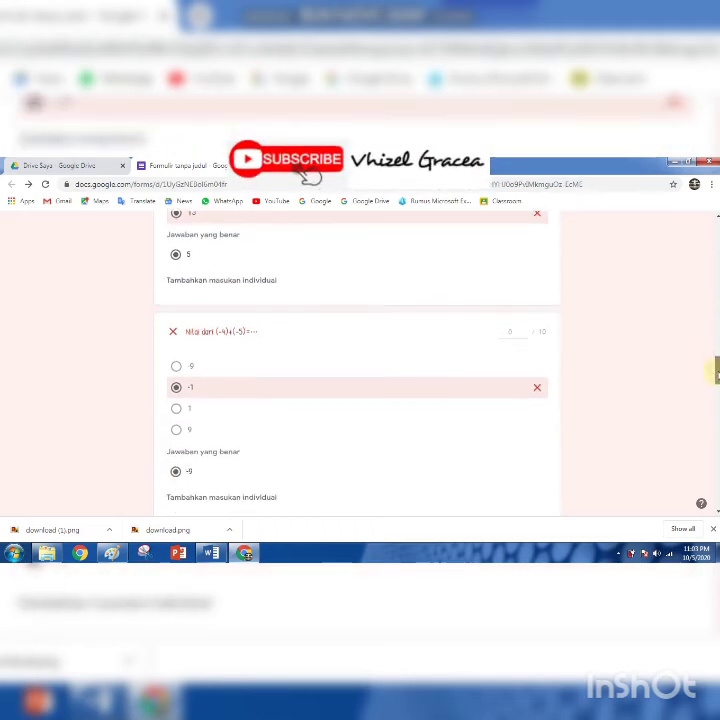
scroll(357, 360, "down", 3)
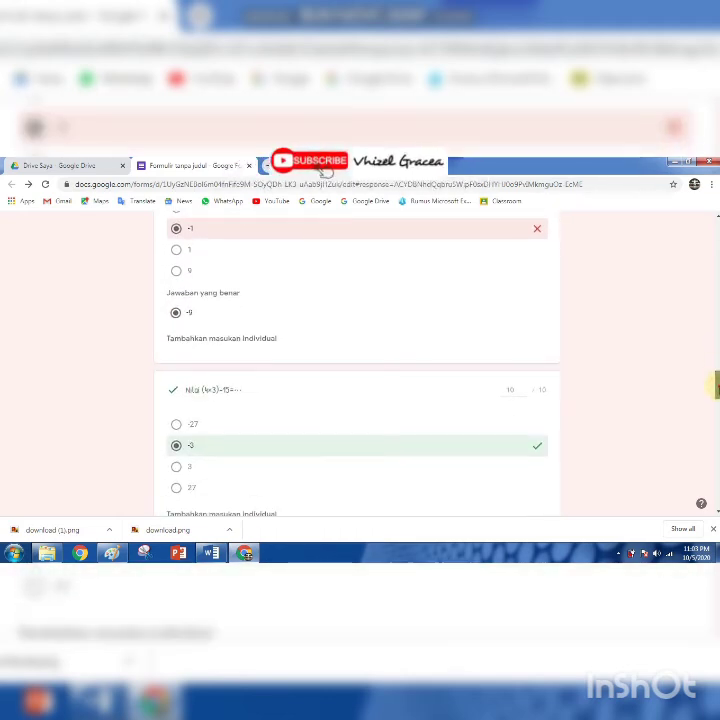
scroll(357, 360, "down", 1)
left_click(510, 357)
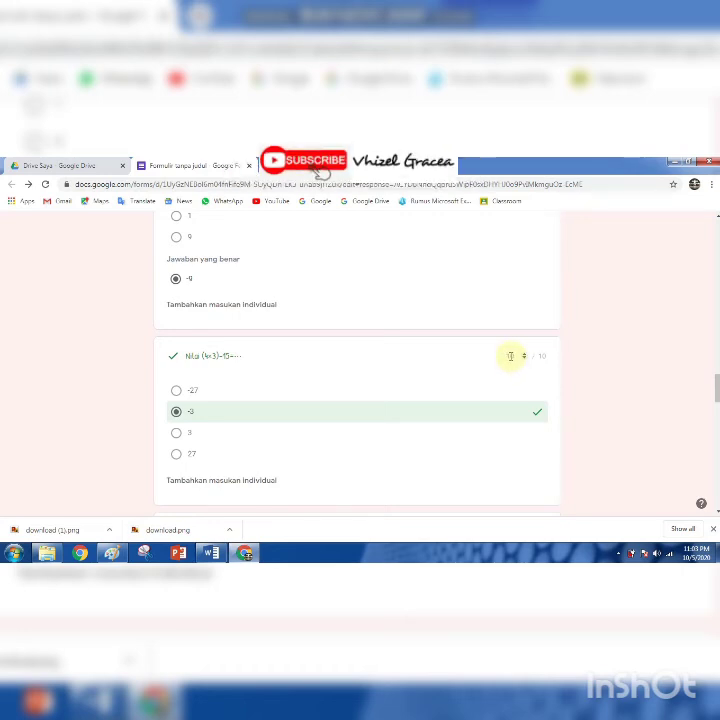
left_click(608, 392)
scroll(709, 390, "up", 4)
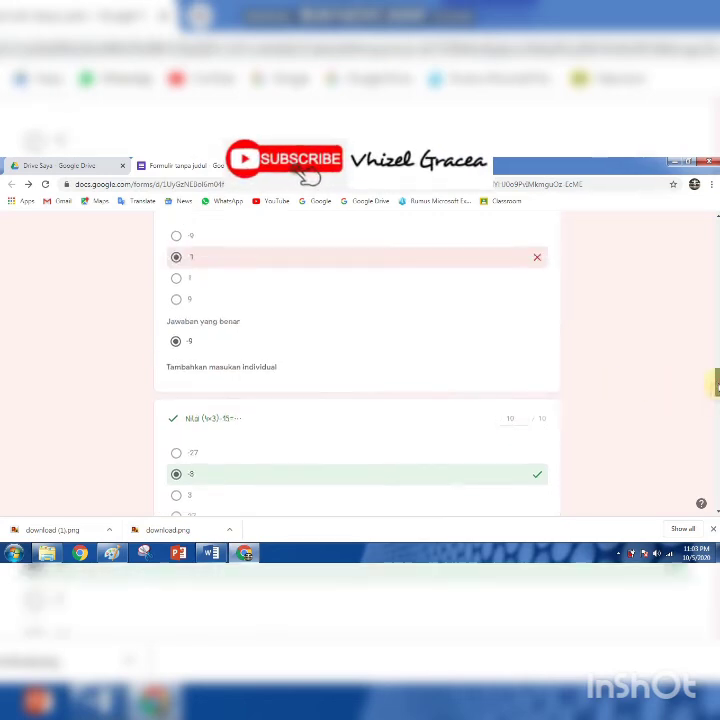
left_click(507, 263)
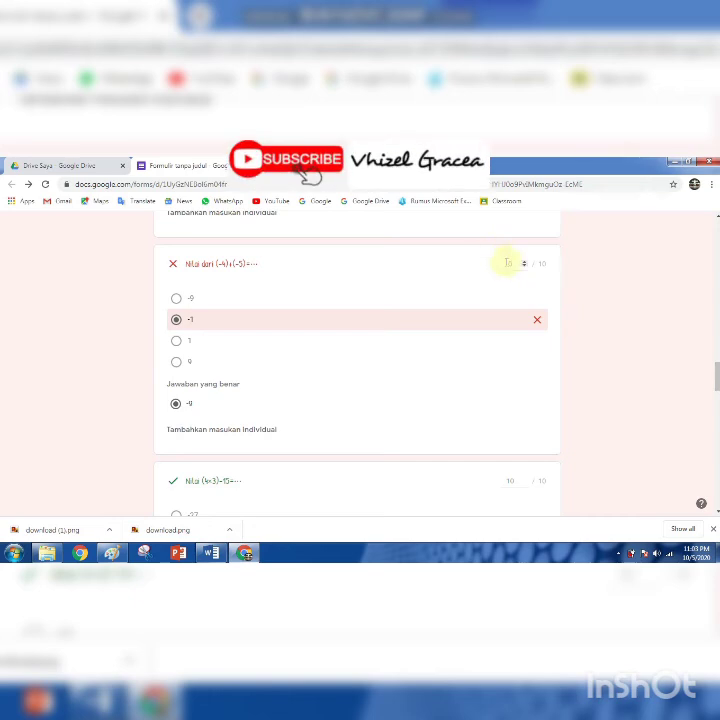
left_click(669, 345)
scroll(669, 345, "down", 12)
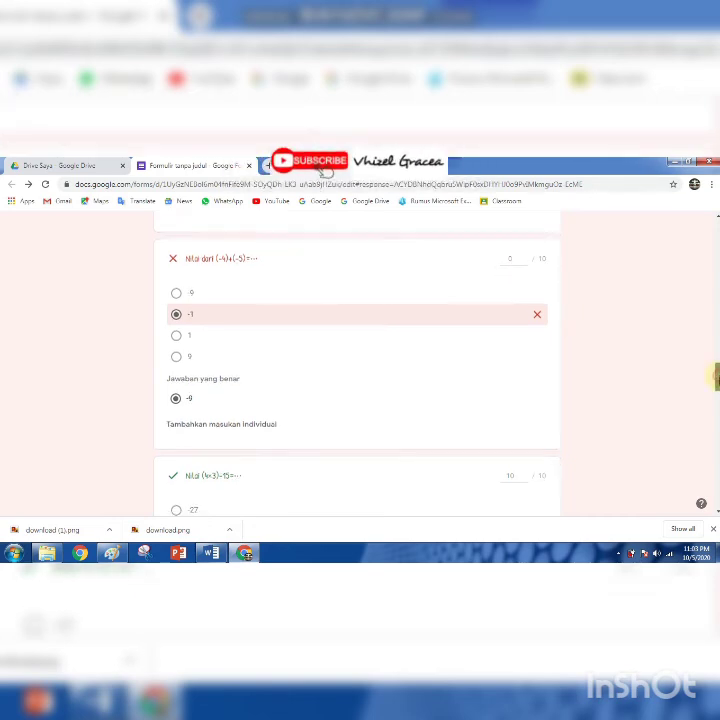
Return to the response summary and examine the score statistics, total point distribution chart and class breakdown.
mouse_move(716, 410)
left_mouse_down()
mouse_move(716, 424)
mouse_move(716, 222)
left_mouse_up()
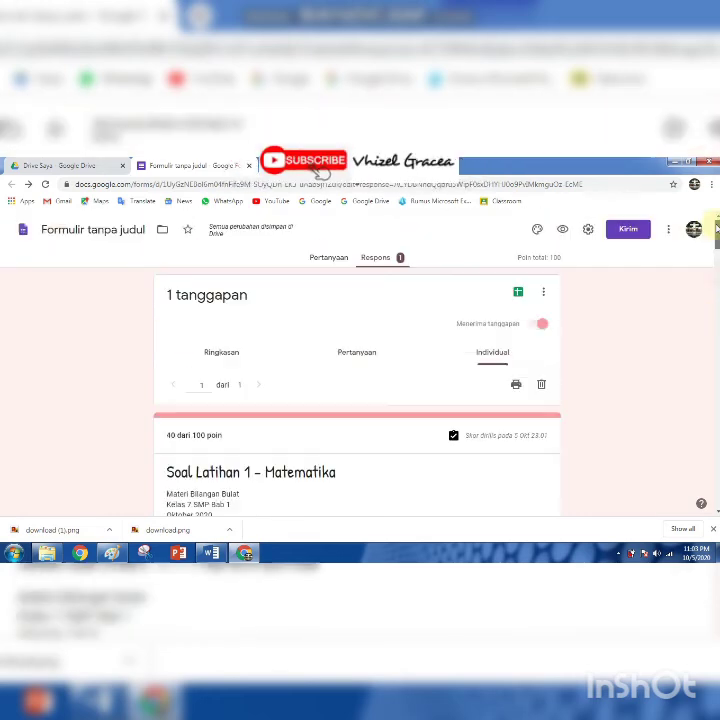
left_click(222, 356)
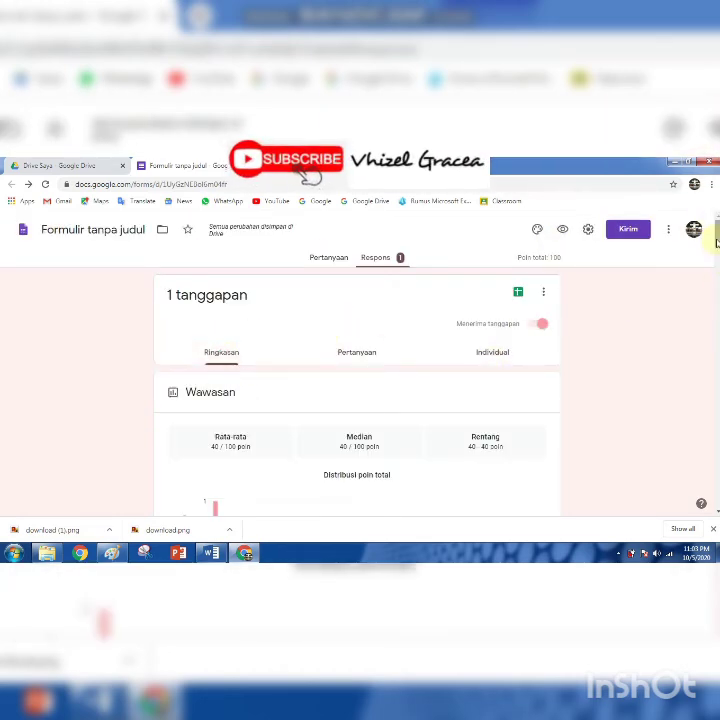
scroll(357, 380, "down", 2)
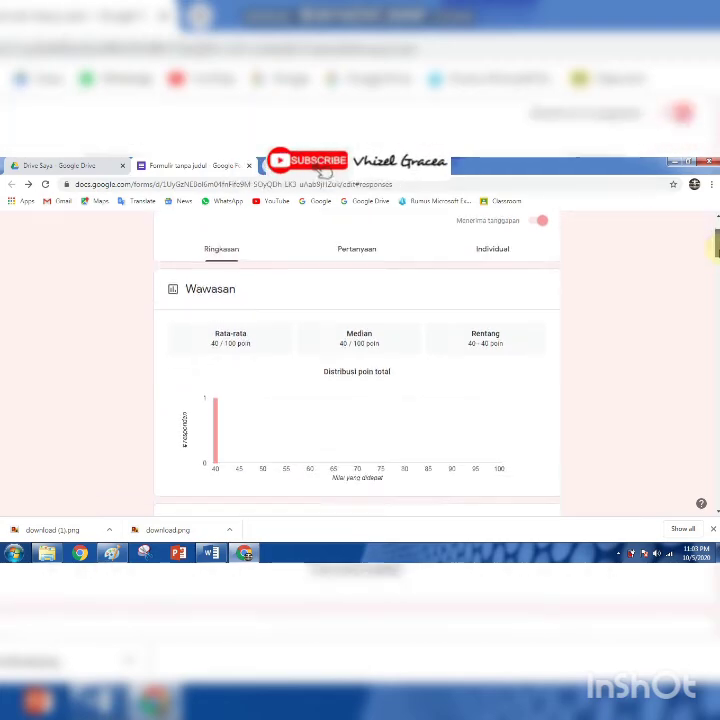
scroll(357, 380, "down", 1)
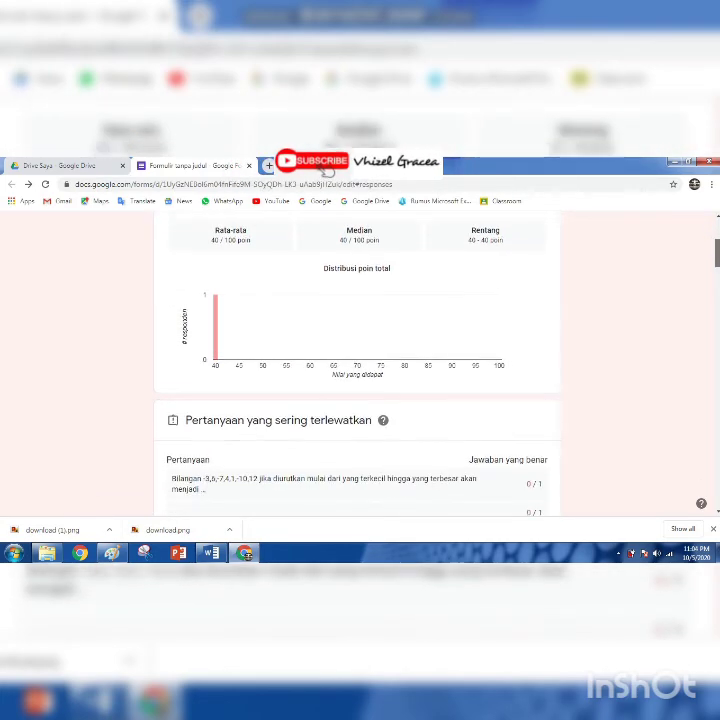
scroll(294, 310, "up", 1)
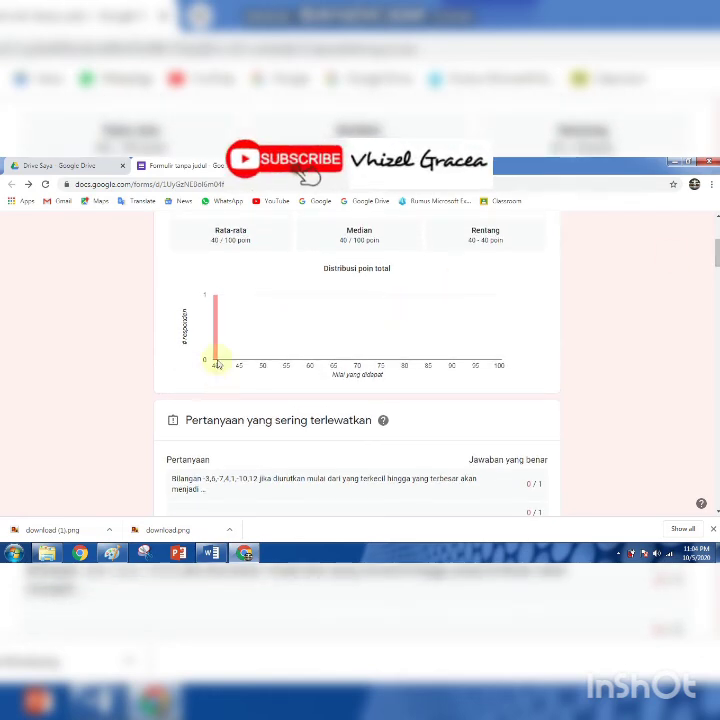
mouse_move(214, 355)
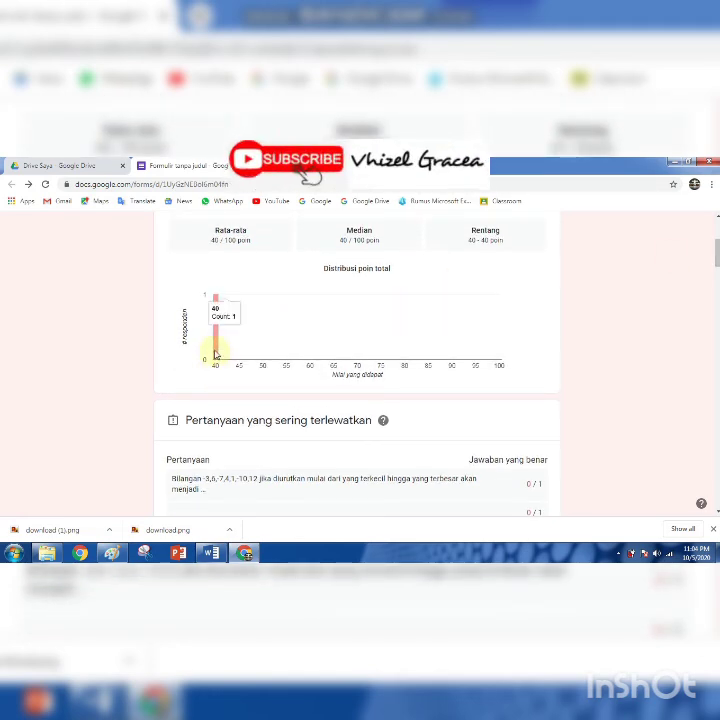
scroll(356, 370, "down", 10)
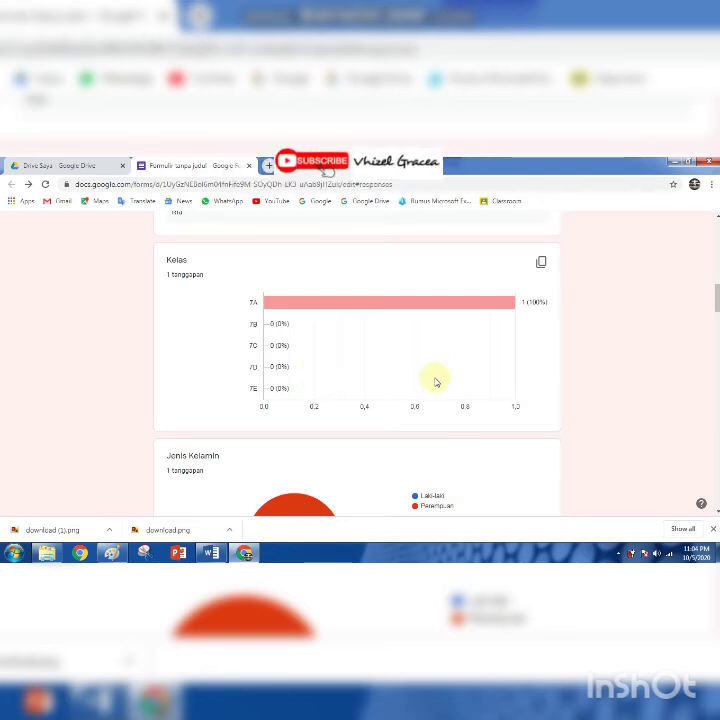
scroll(357, 360, "up", 2)
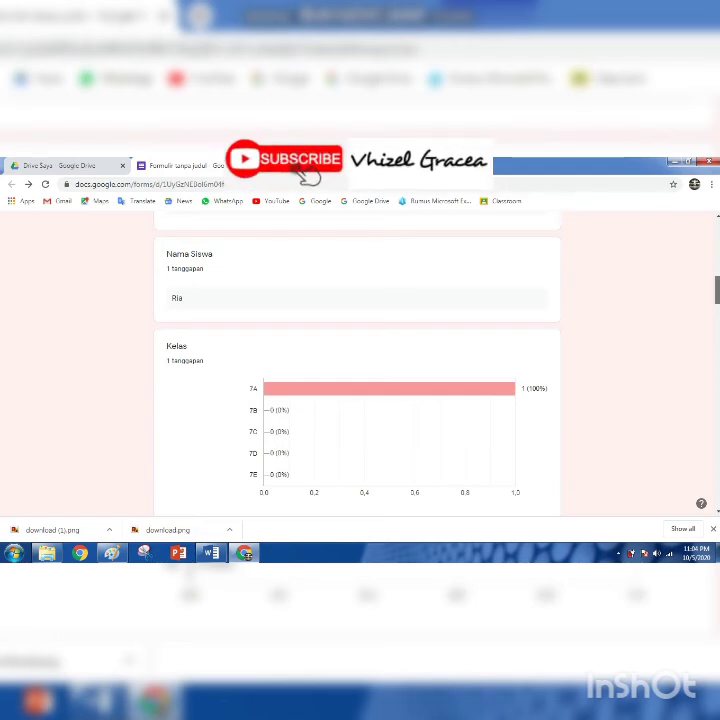
scroll(357, 360, "up", 10)
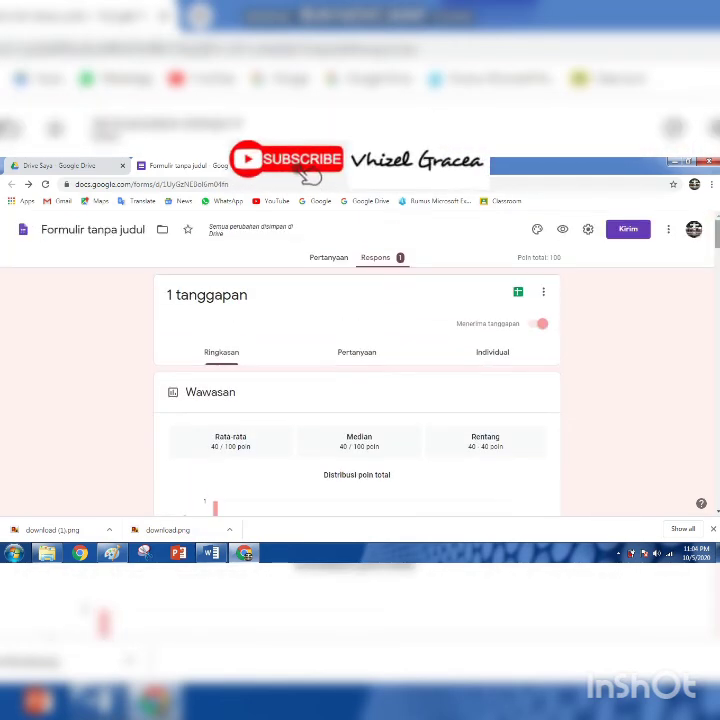
Return to the form's questions, create a shortened link for sending the quiz and copy it.
left_click(329, 259)
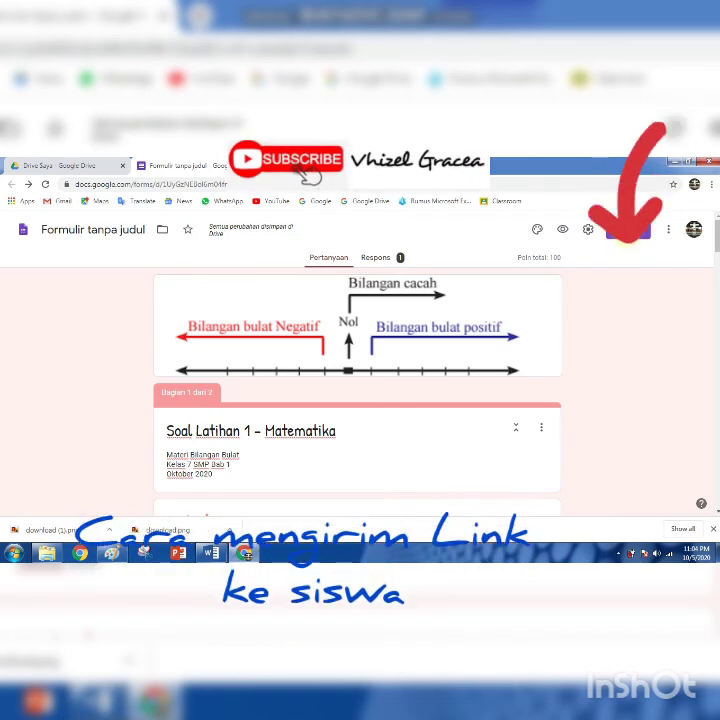
left_click(627, 230)
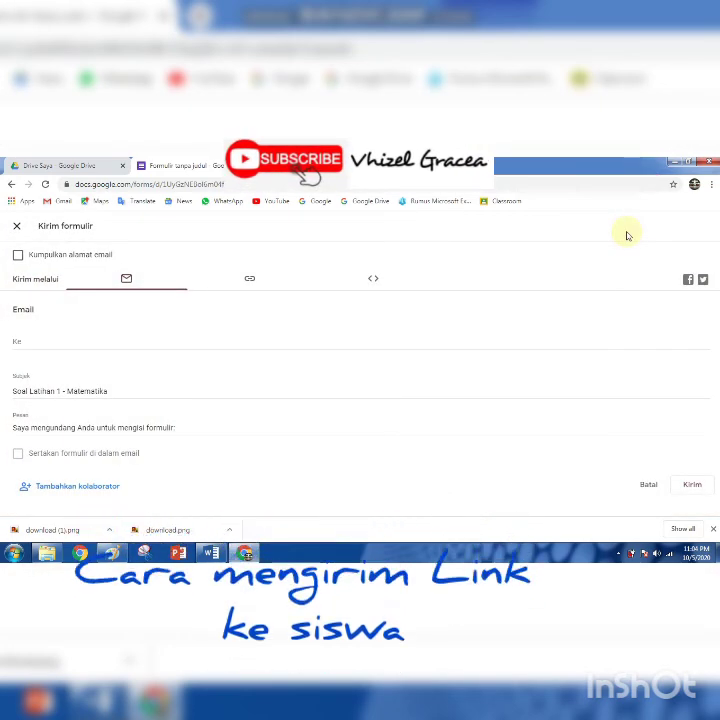
left_click(246, 281)
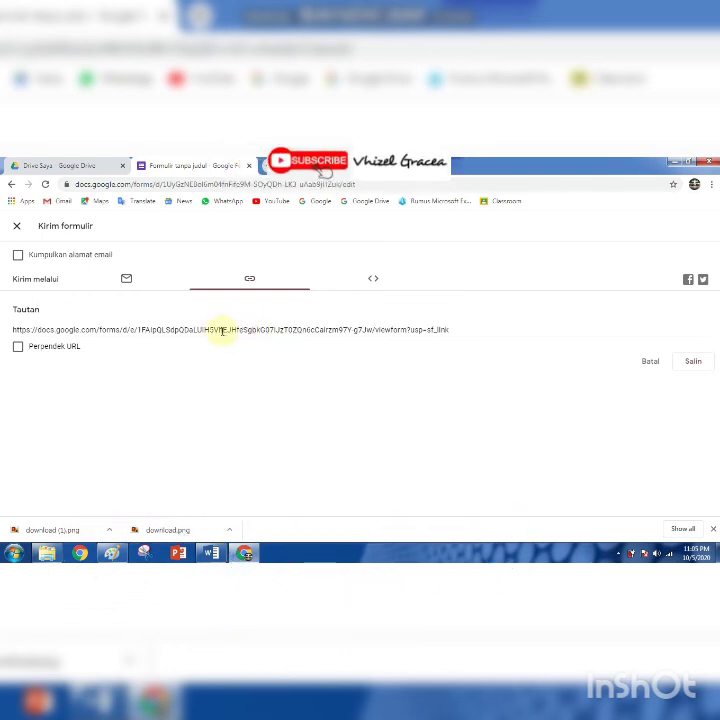
left_click(18, 348)
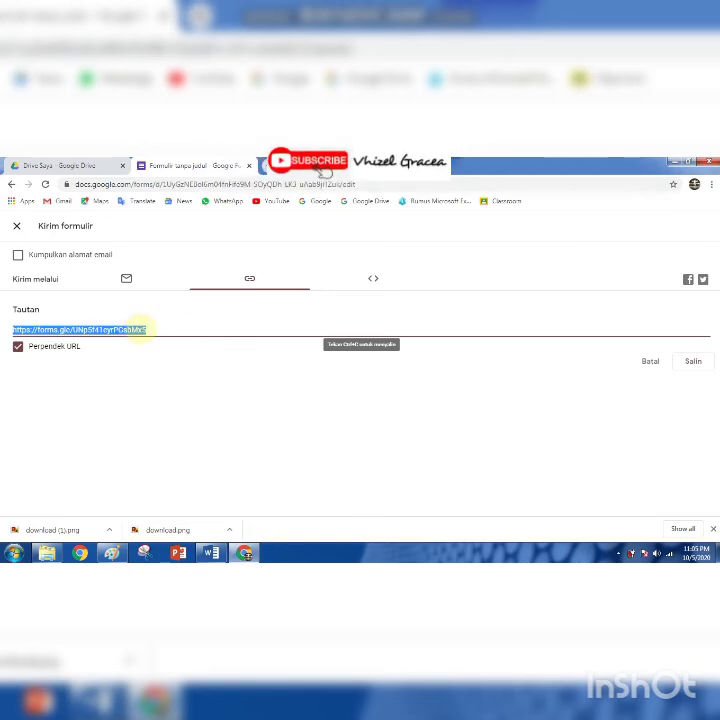
right_click(130, 330)
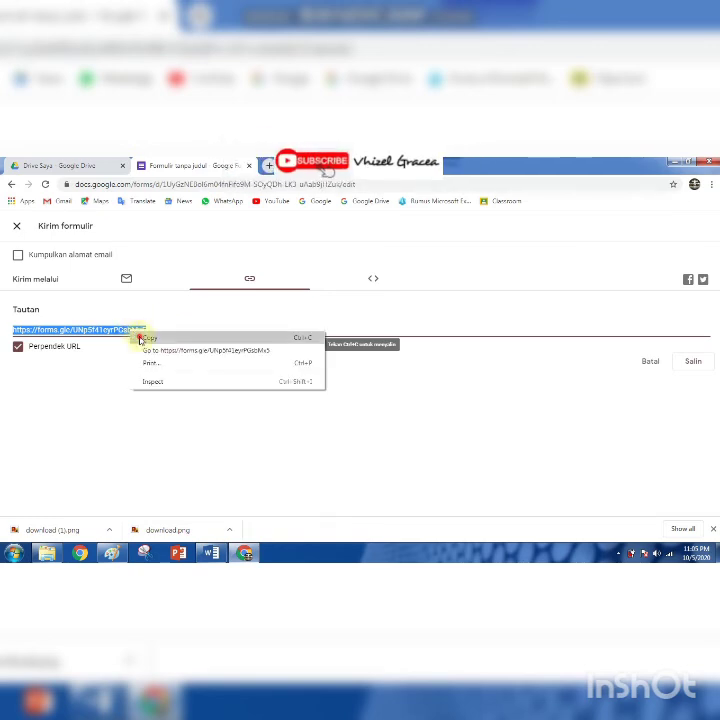
left_click(145, 338)
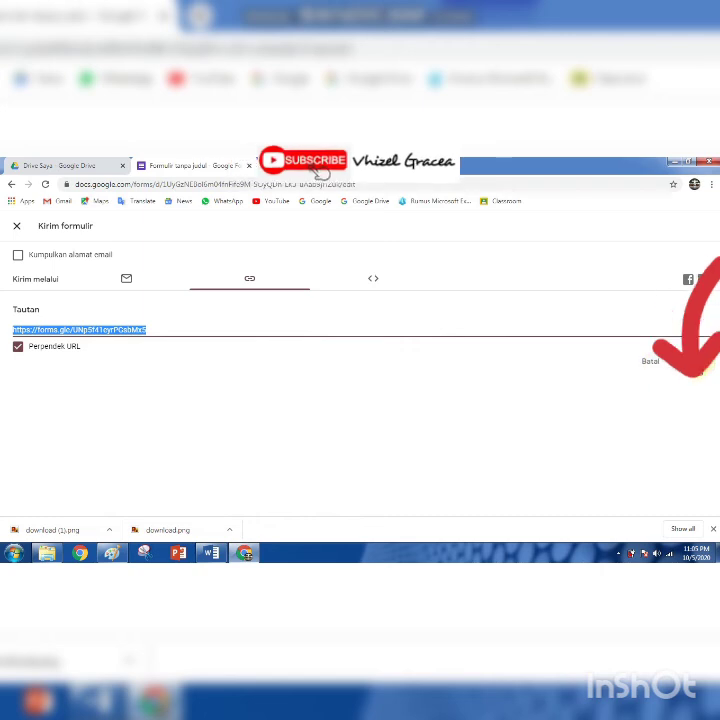
left_click(693, 362)
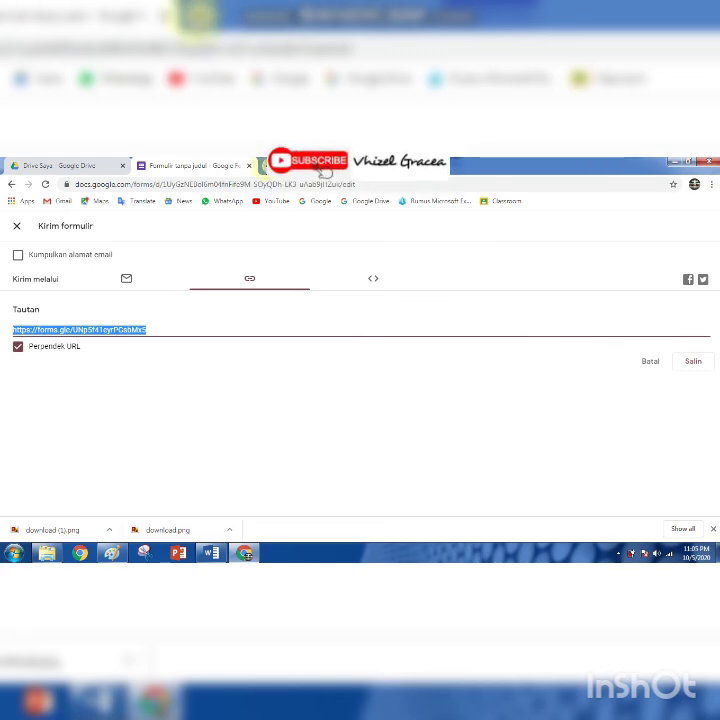
Open WhatsApp Web in a new browser tab and send the copied quiz link in the Yuhuuuu chat.
left_click(262, 165)
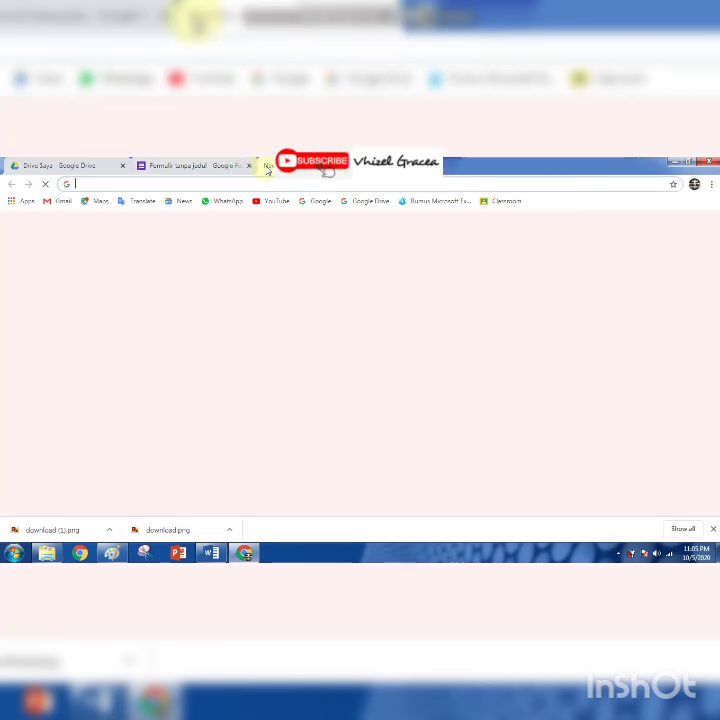
left_click(230, 202)
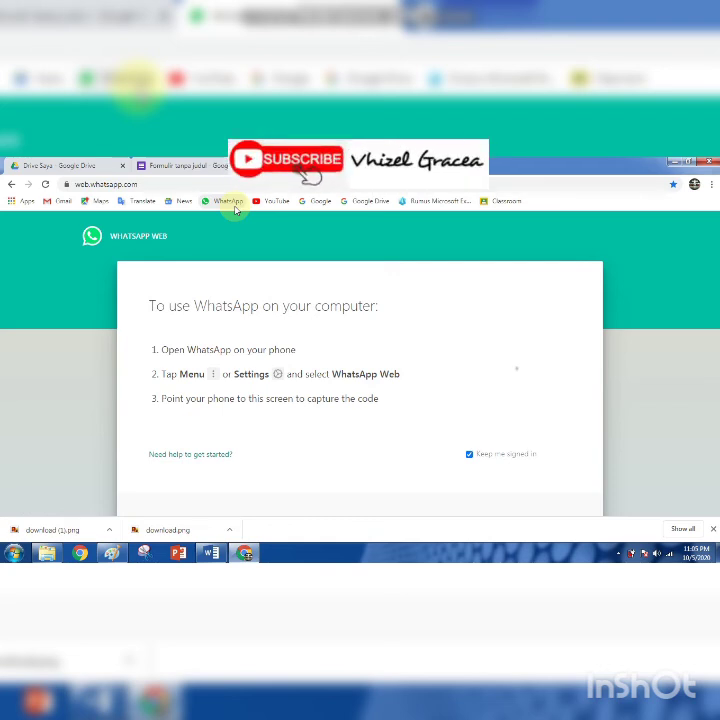
left_click(236, 209)
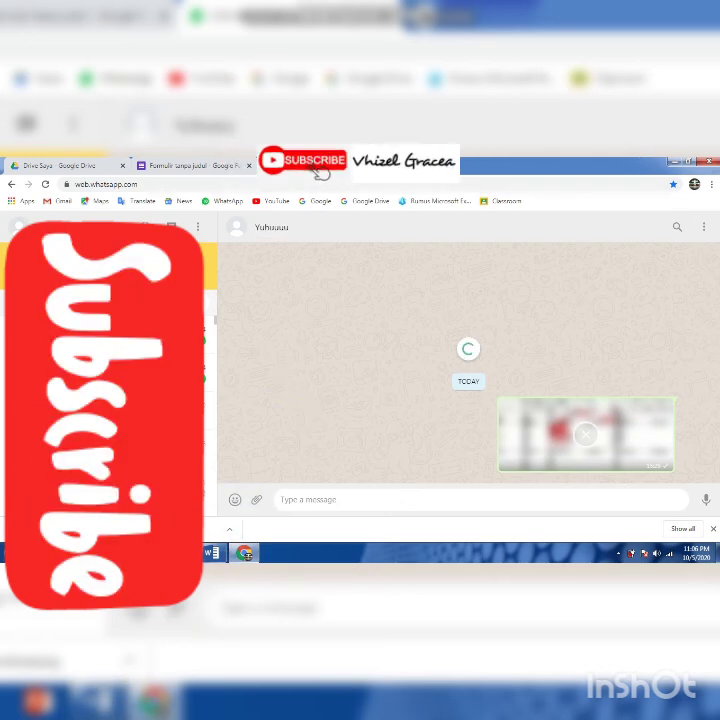
right_click(302, 499)
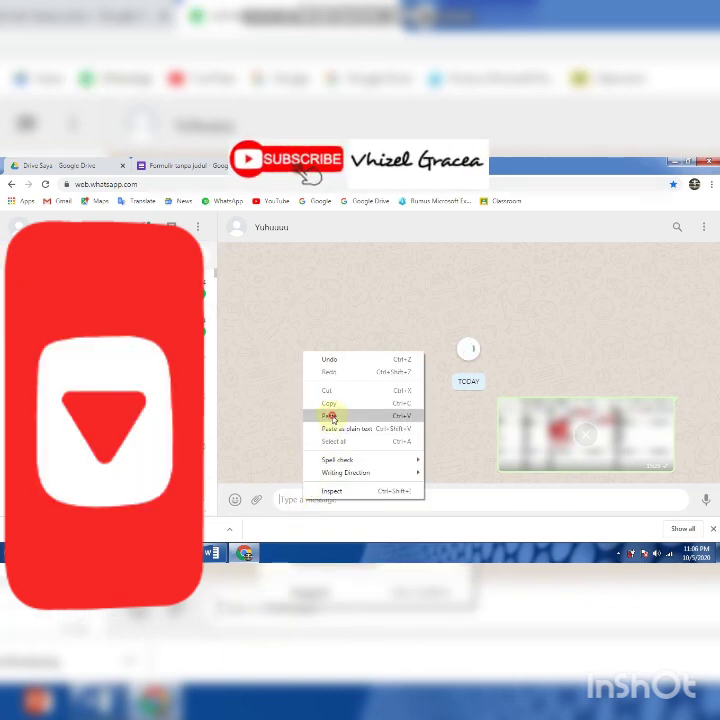
left_click(332, 417)
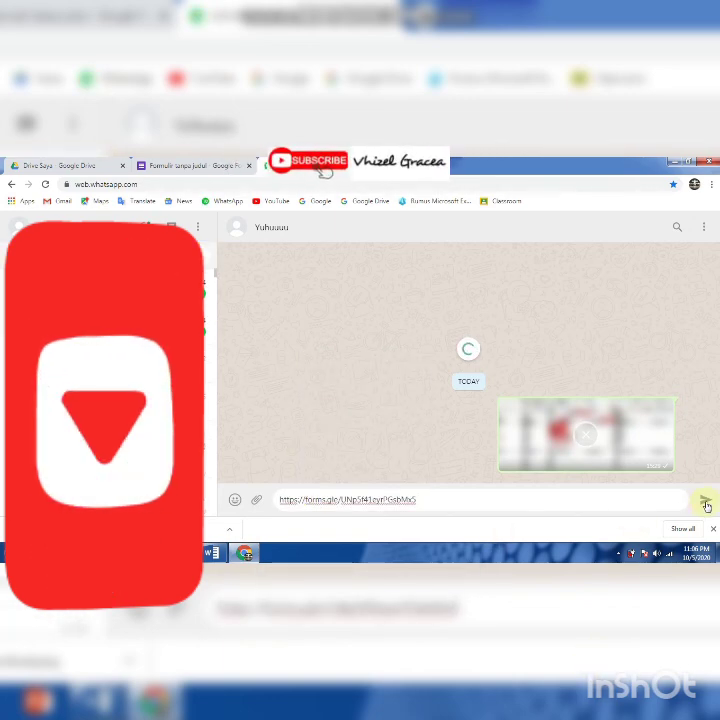
left_click(706, 503)
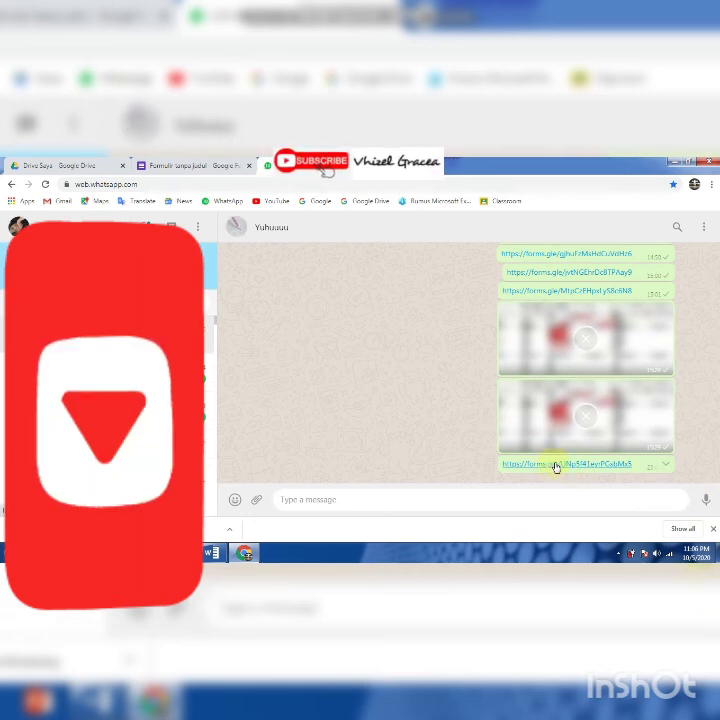
Open the sent quiz link from the chat and examine the respondent page alongside the form's questions.
left_click(553, 466)
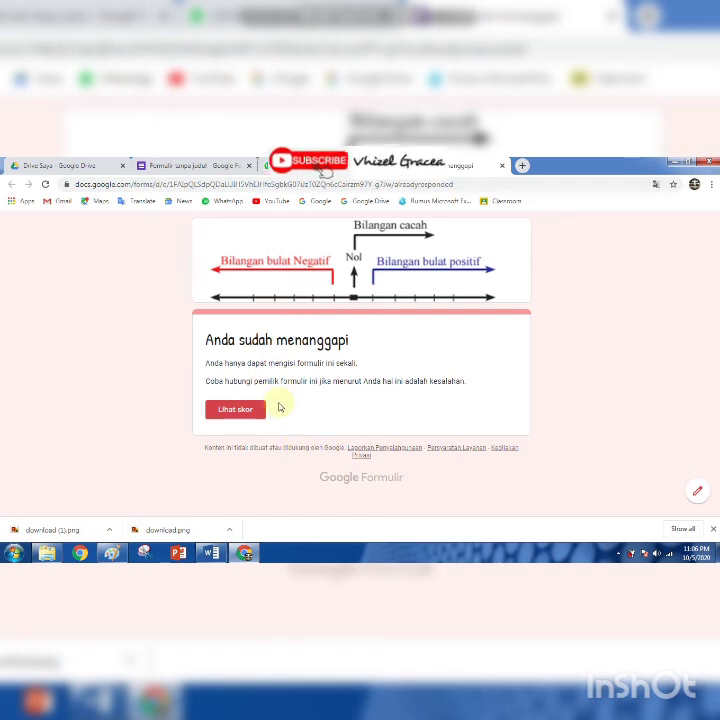
left_click(204, 167)
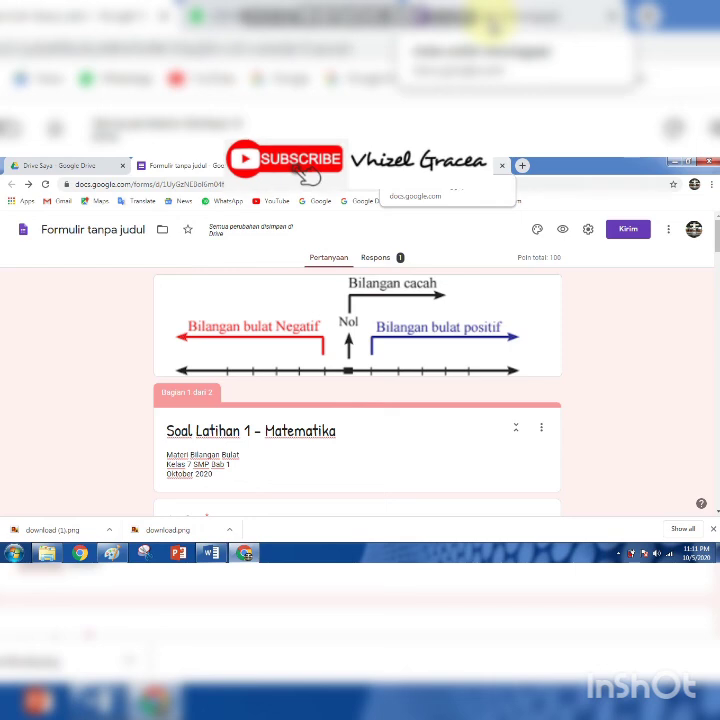
left_click(440, 165)
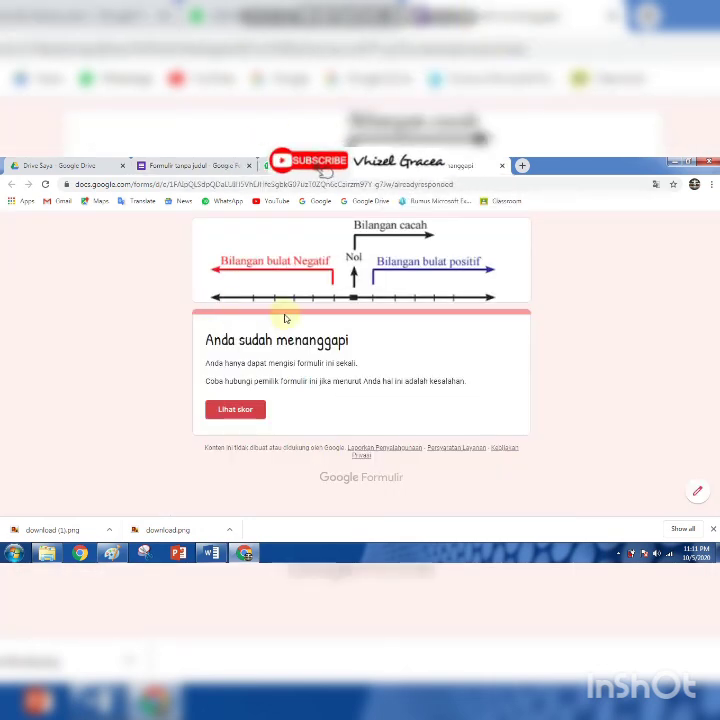
Locate the saved quiz form in Google Drive's quick access files and return to the form editor.
left_click(185, 165)
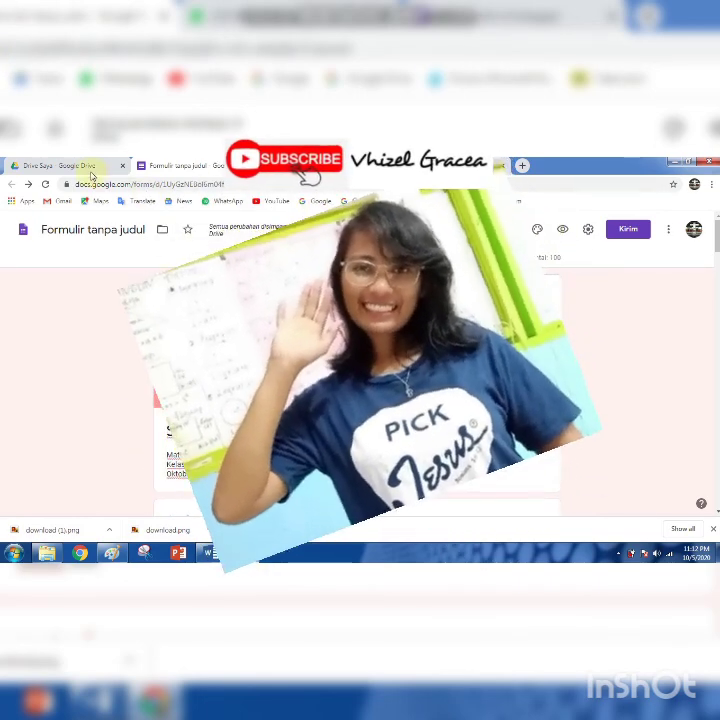
left_click(60, 165)
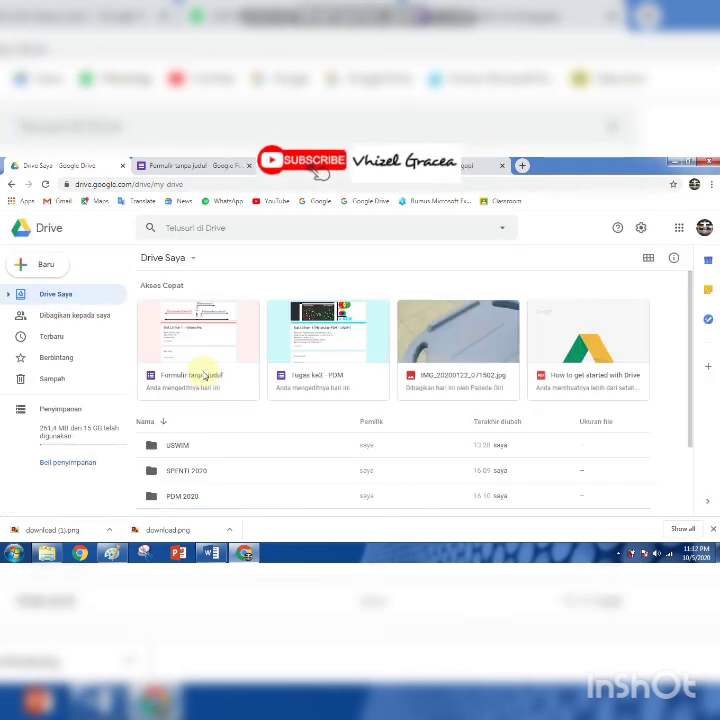
left_click(205, 374)
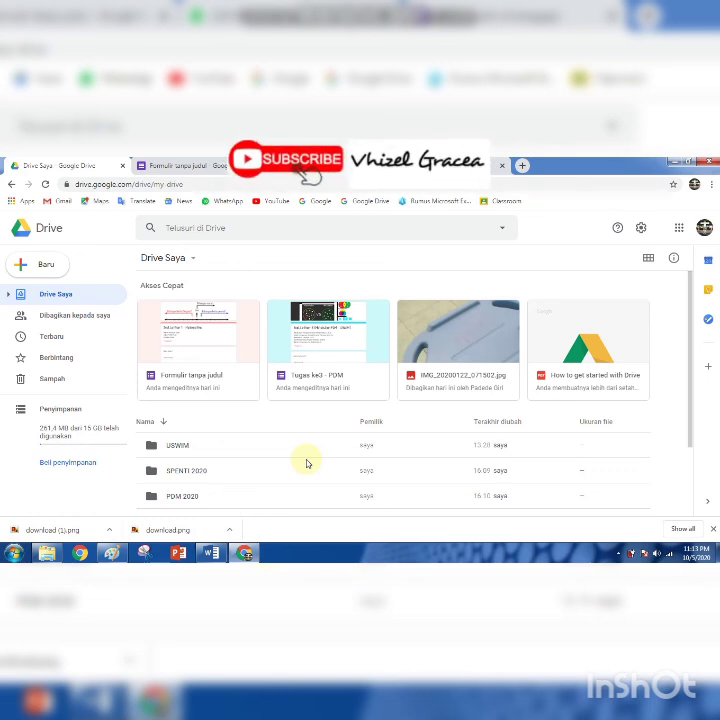
left_click(213, 172)
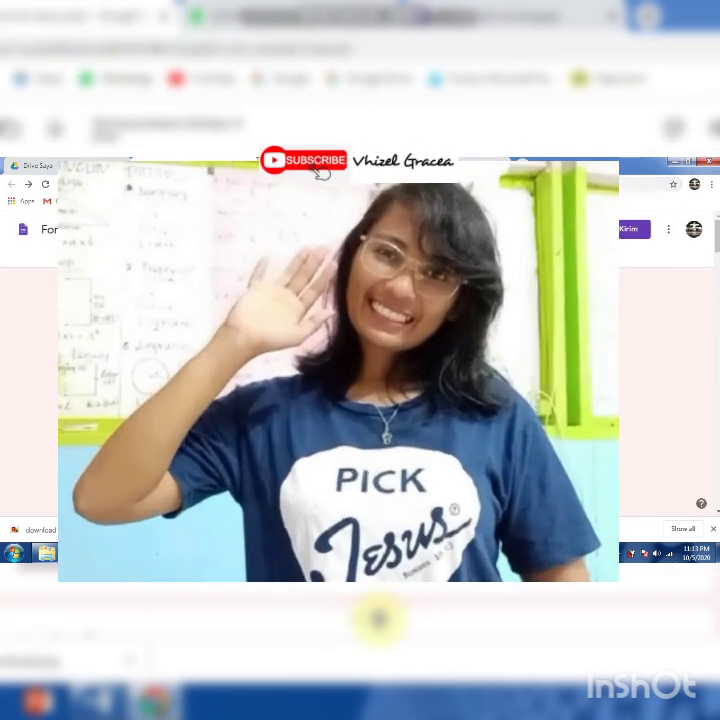